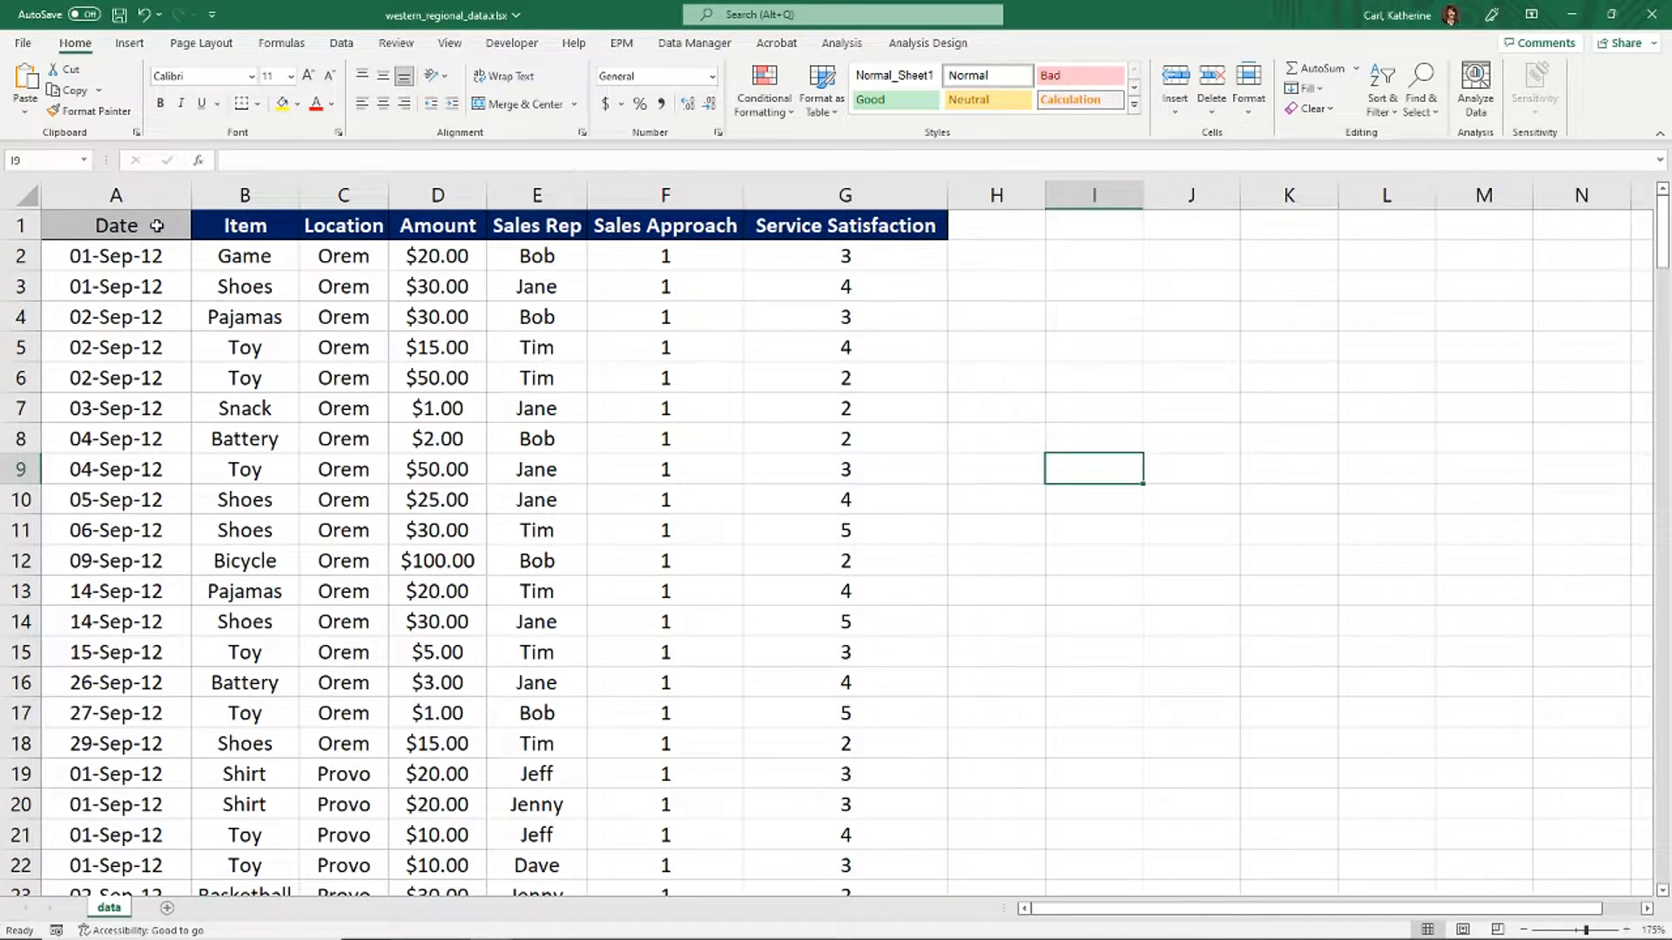
Insert a PivotTable on a new worksheet from the full data range A1:G211, headers included.
{"action": "left_click_drag", "start_coordinate": [137, 226], "coordinate": [850, 222]}
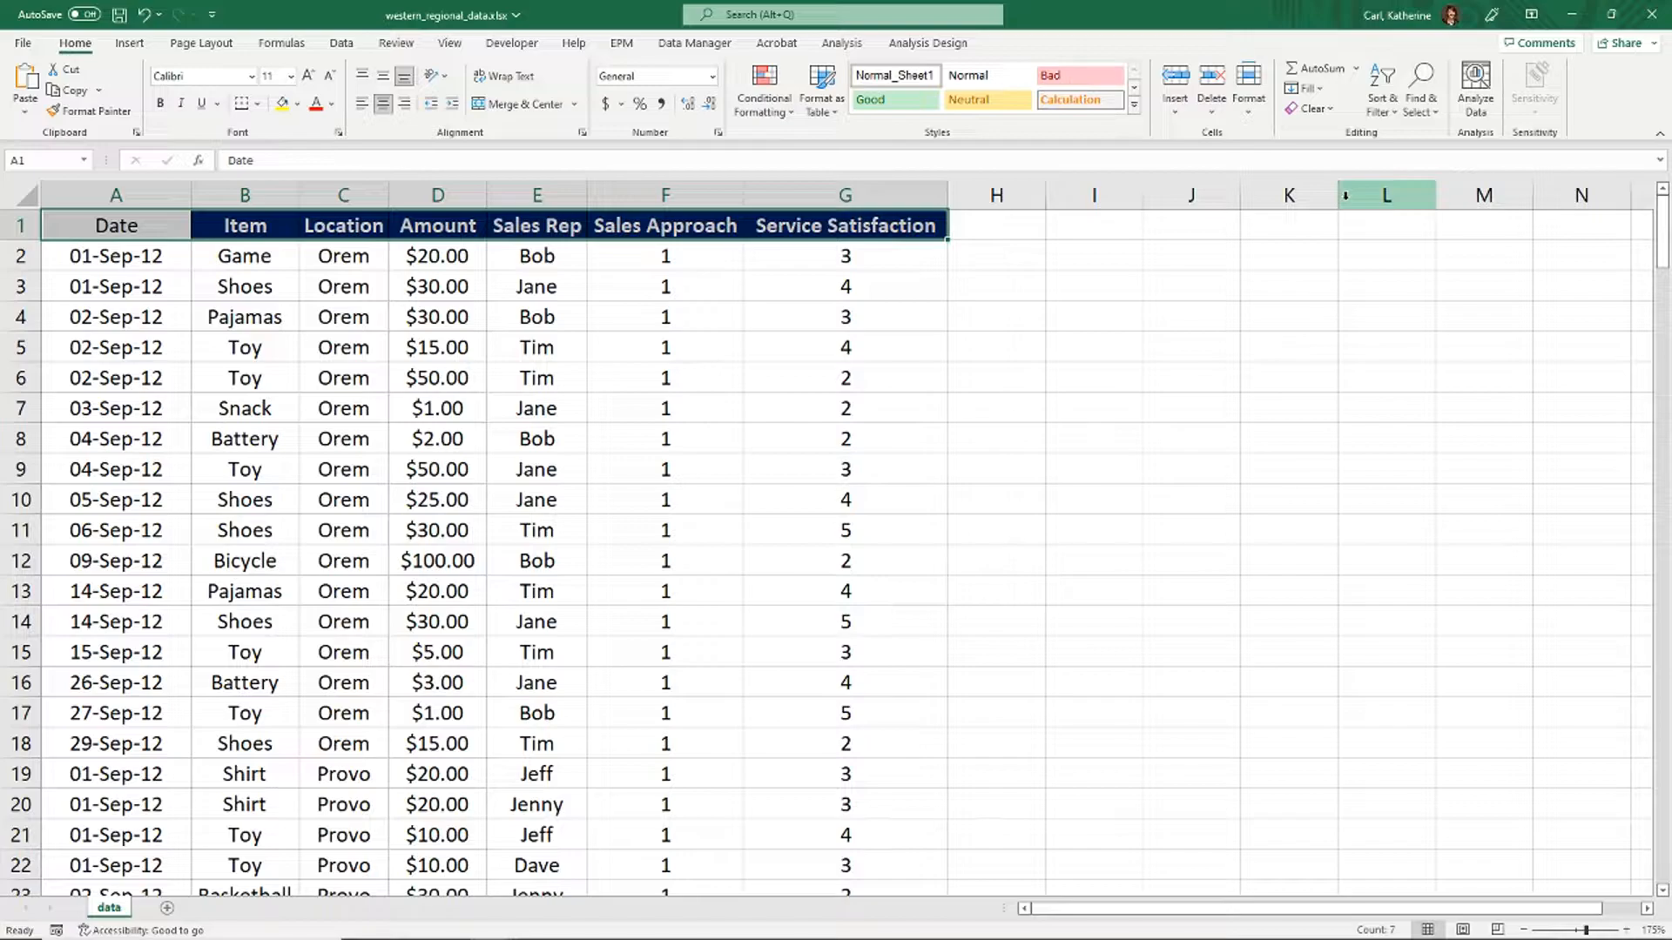
{"action": "key", "text": "ctrl+shift+Down"}
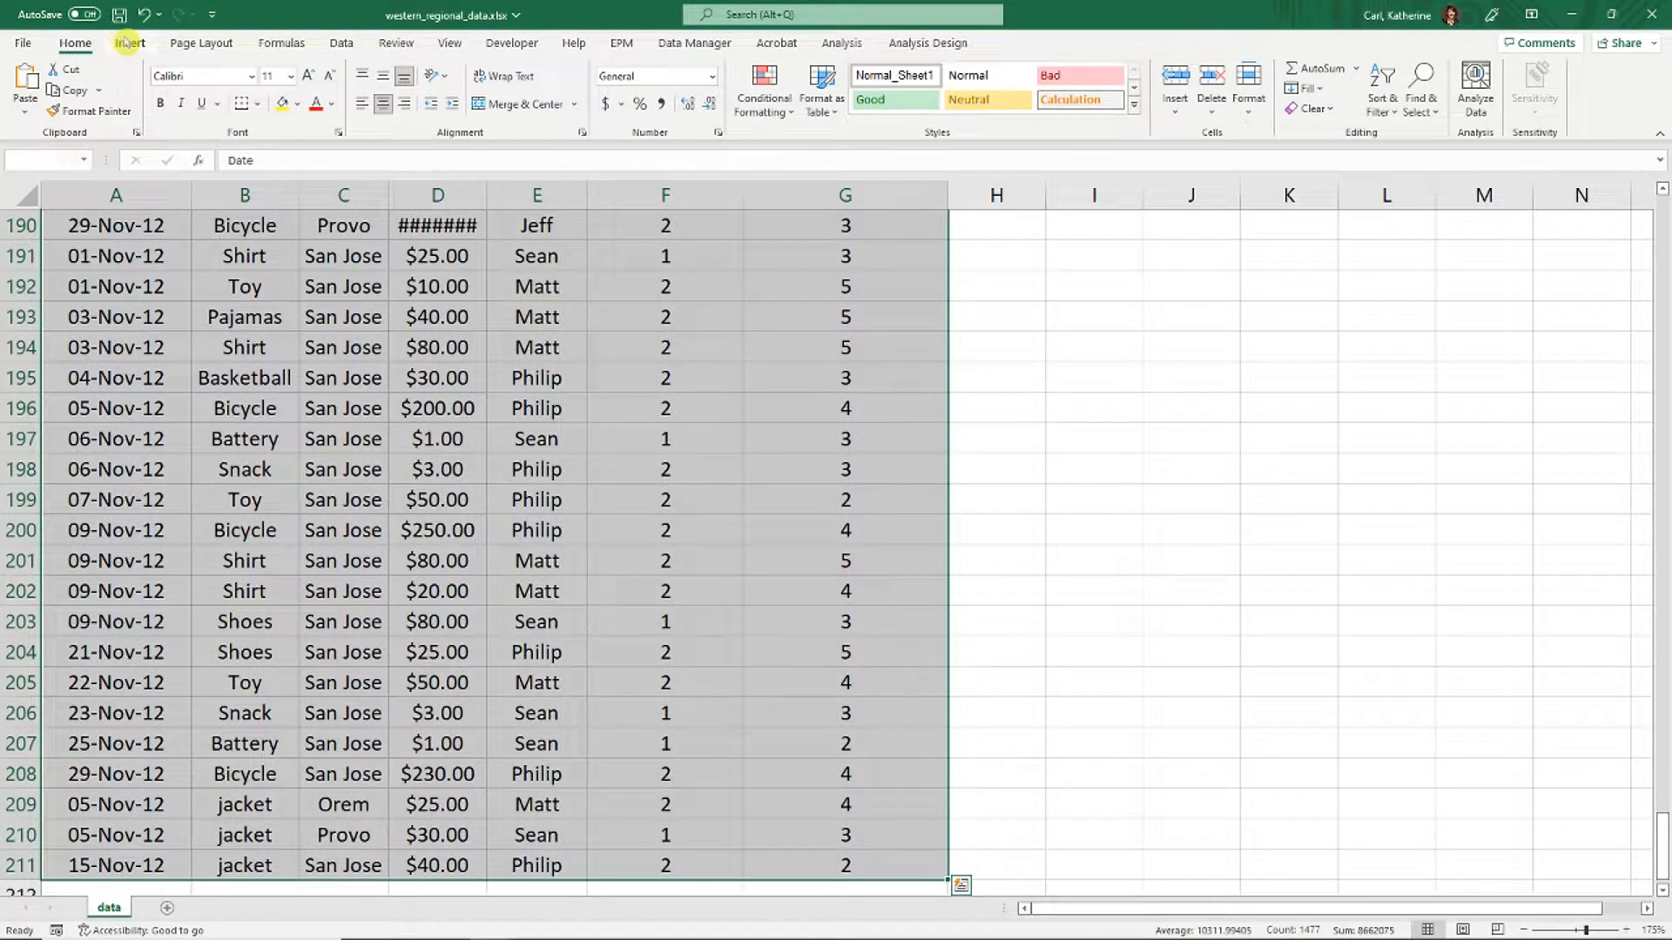
{"action": "left_click", "coordinate": [127, 44]}
{"action": "left_click", "coordinate": [32, 80]}
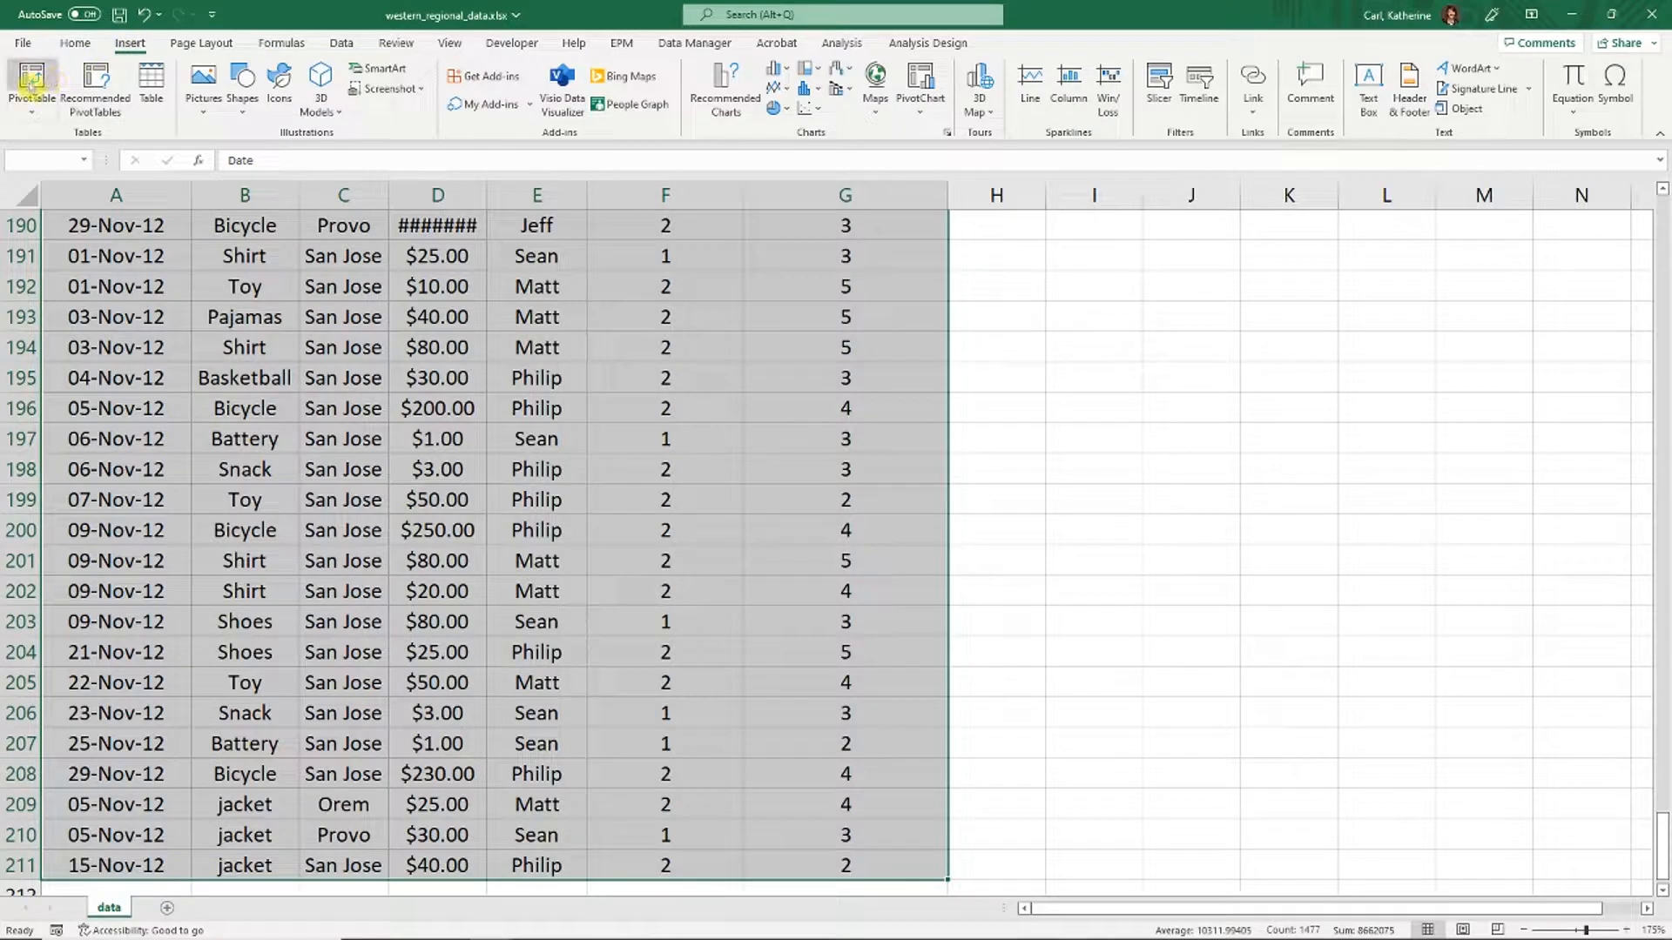
{"action": "left_click", "coordinate": [811, 553]}
{"action": "left_click", "coordinate": [375, 257]}
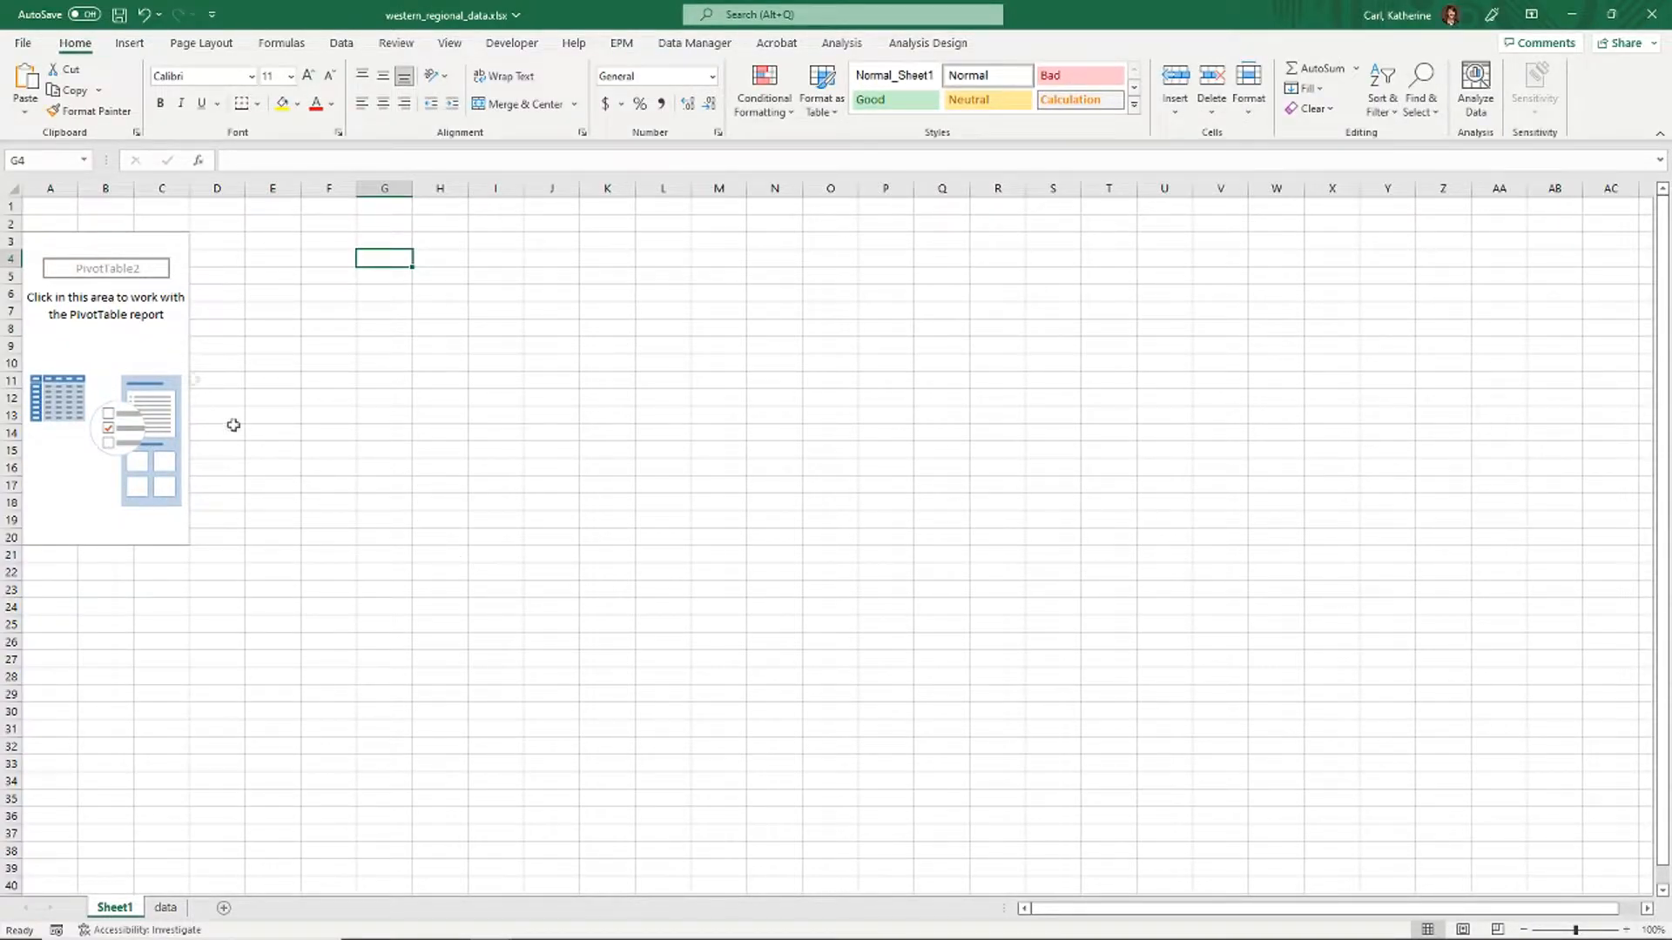
Build the PivotTable with Date in Rows, Amount in Values, and Location followed by Item in Columns.
{"action": "left_click", "coordinate": [106, 329]}
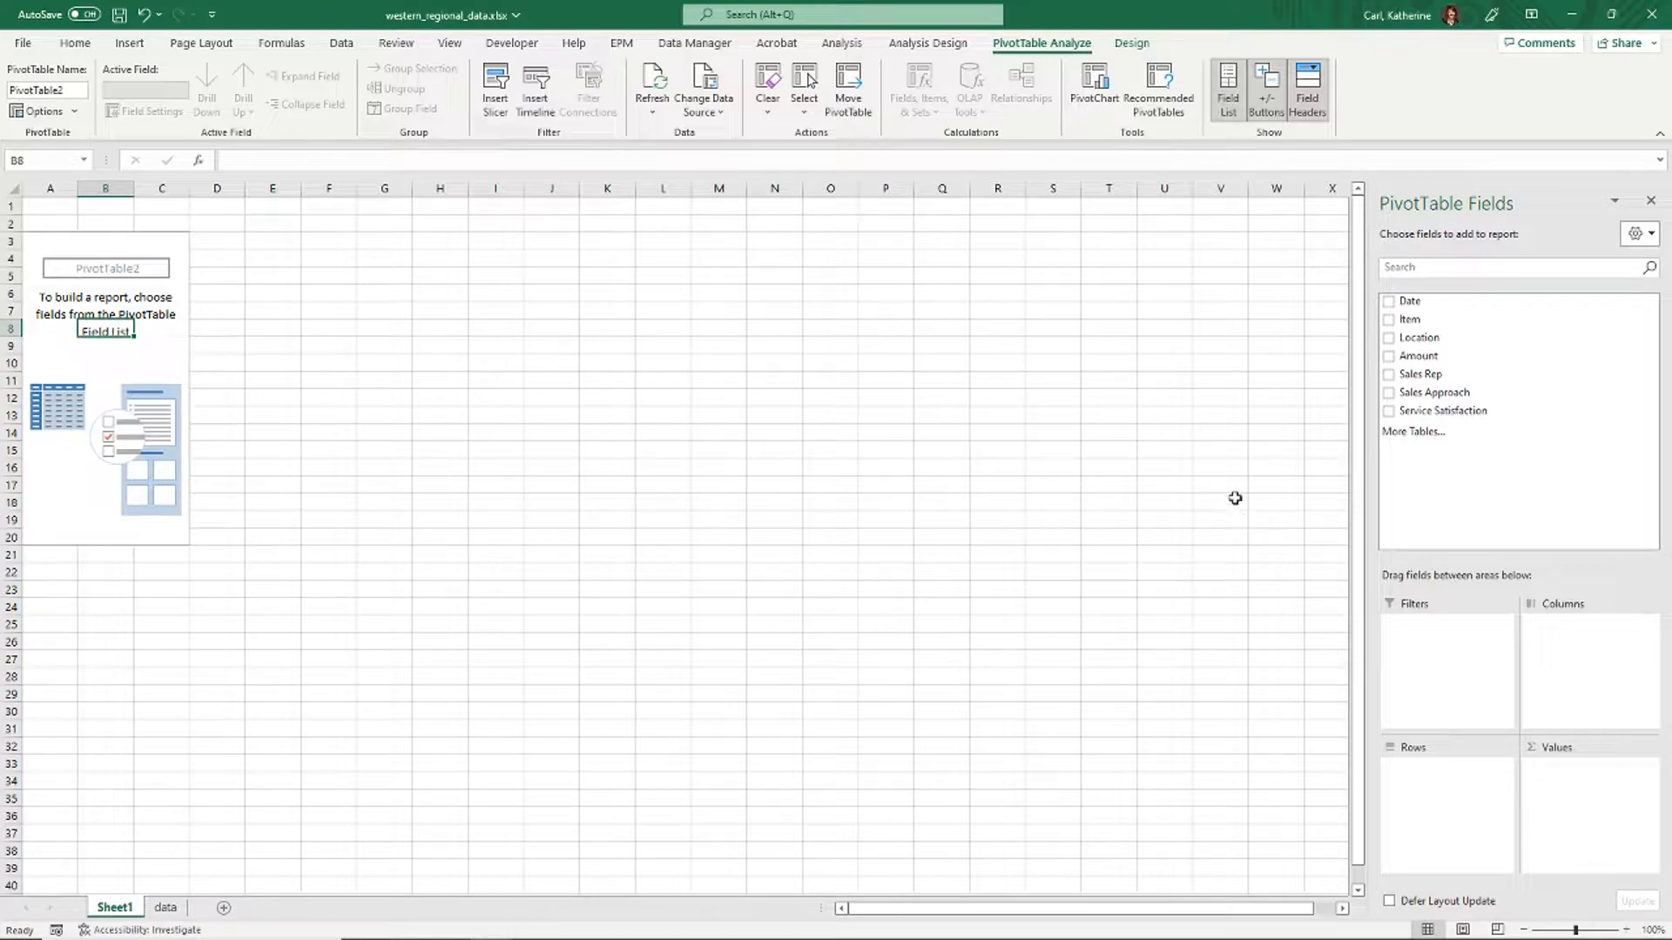
{"action": "left_click_drag", "start_coordinate": [1420, 304], "coordinate": [1441, 797]}
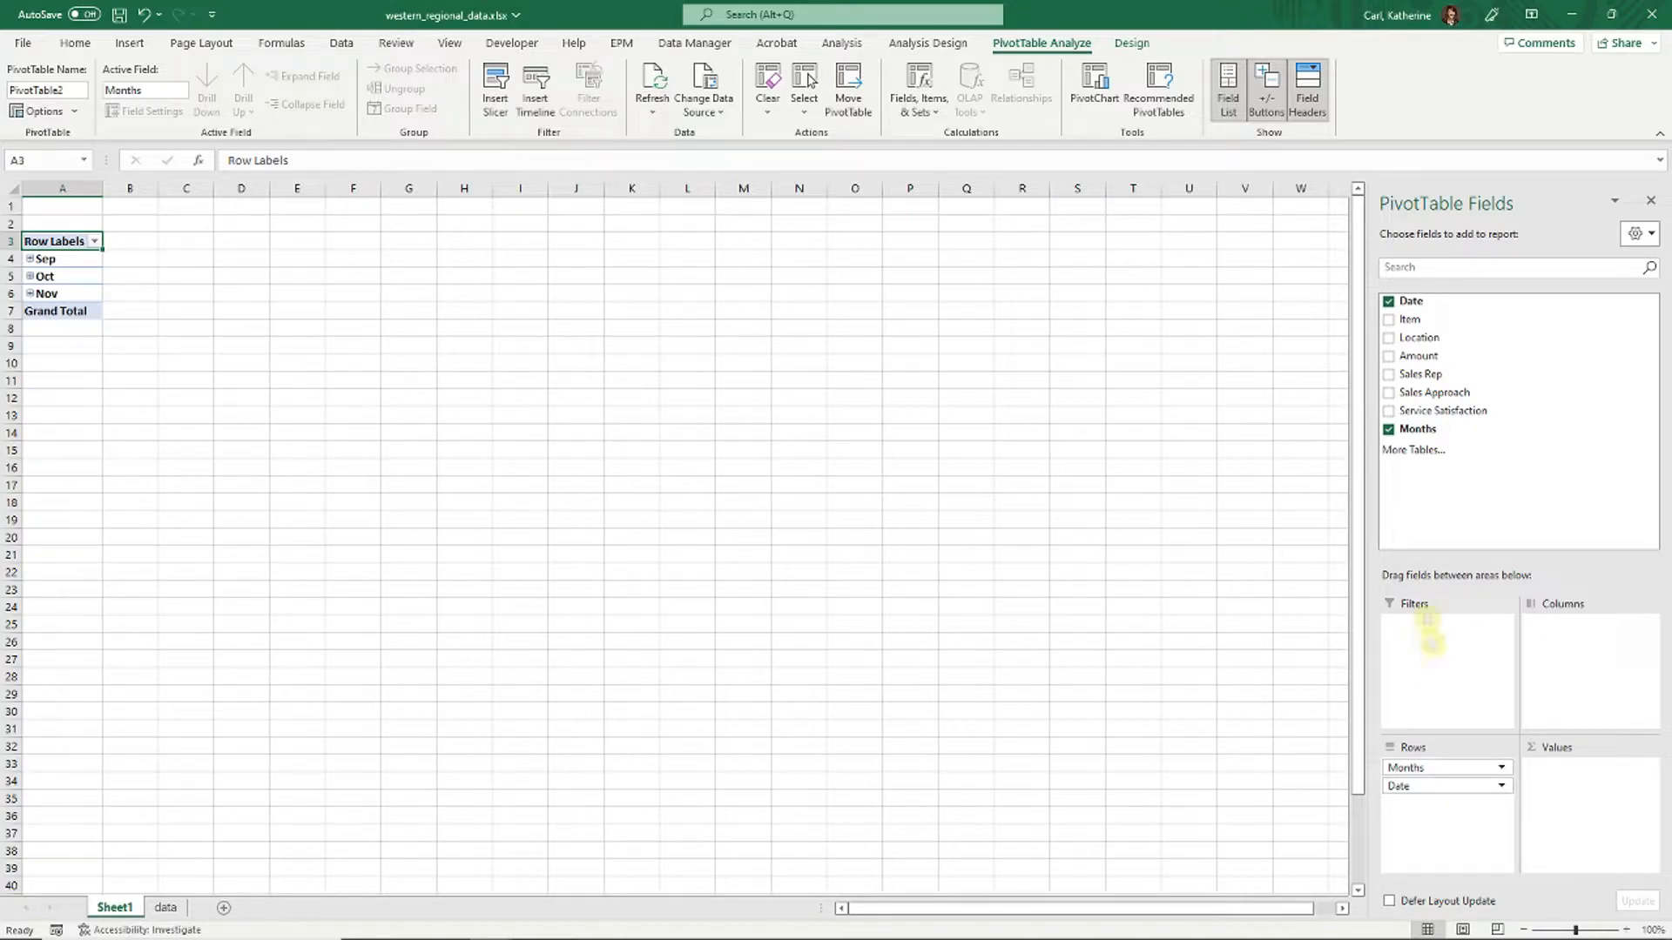
{"action": "left_click_drag", "start_coordinate": [1437, 356], "coordinate": [1590, 788]}
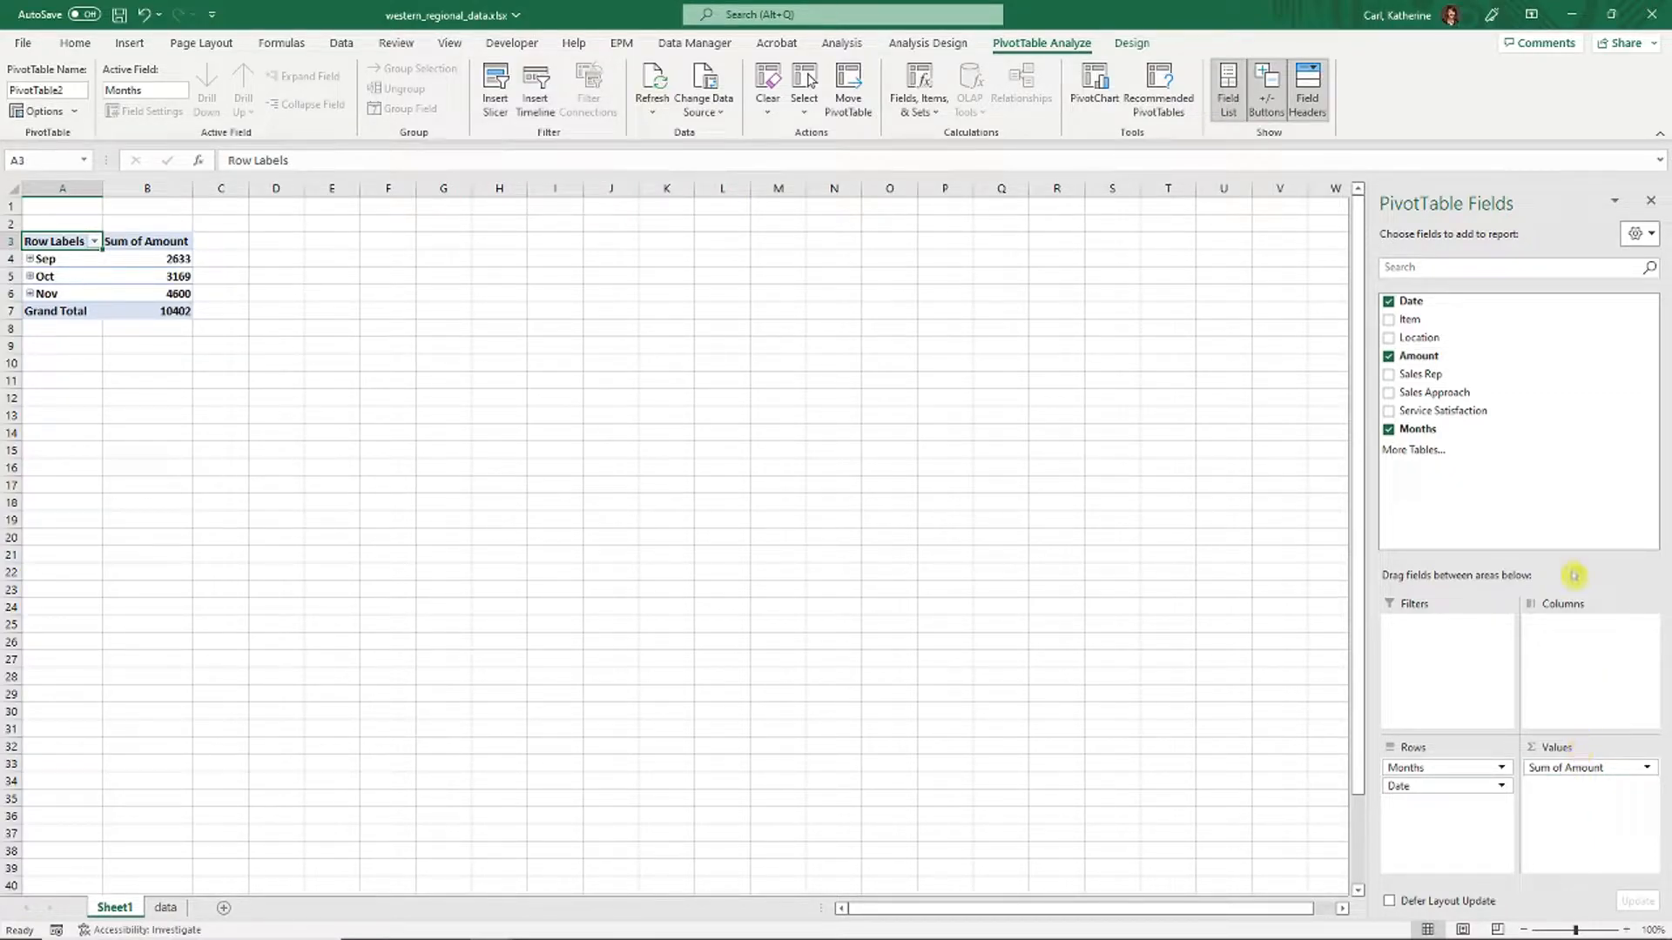
{"action": "left_click_drag", "start_coordinate": [1419, 338], "coordinate": [1568, 655]}
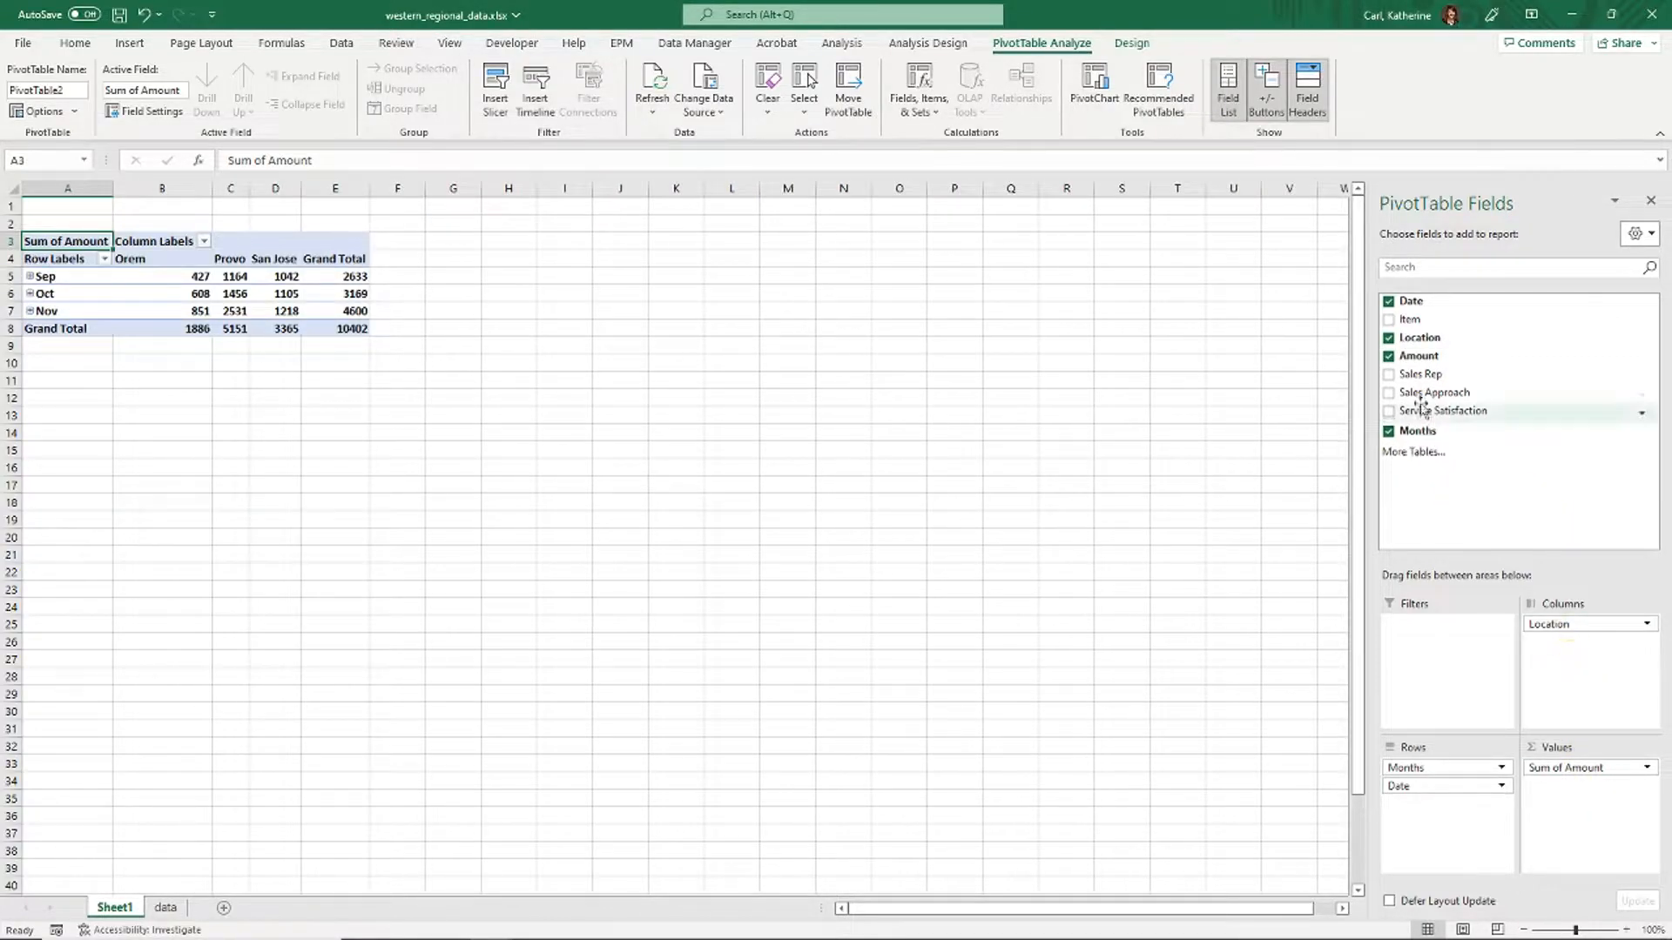
{"action": "left_click_drag", "start_coordinate": [1419, 327], "coordinate": [1576, 675]}
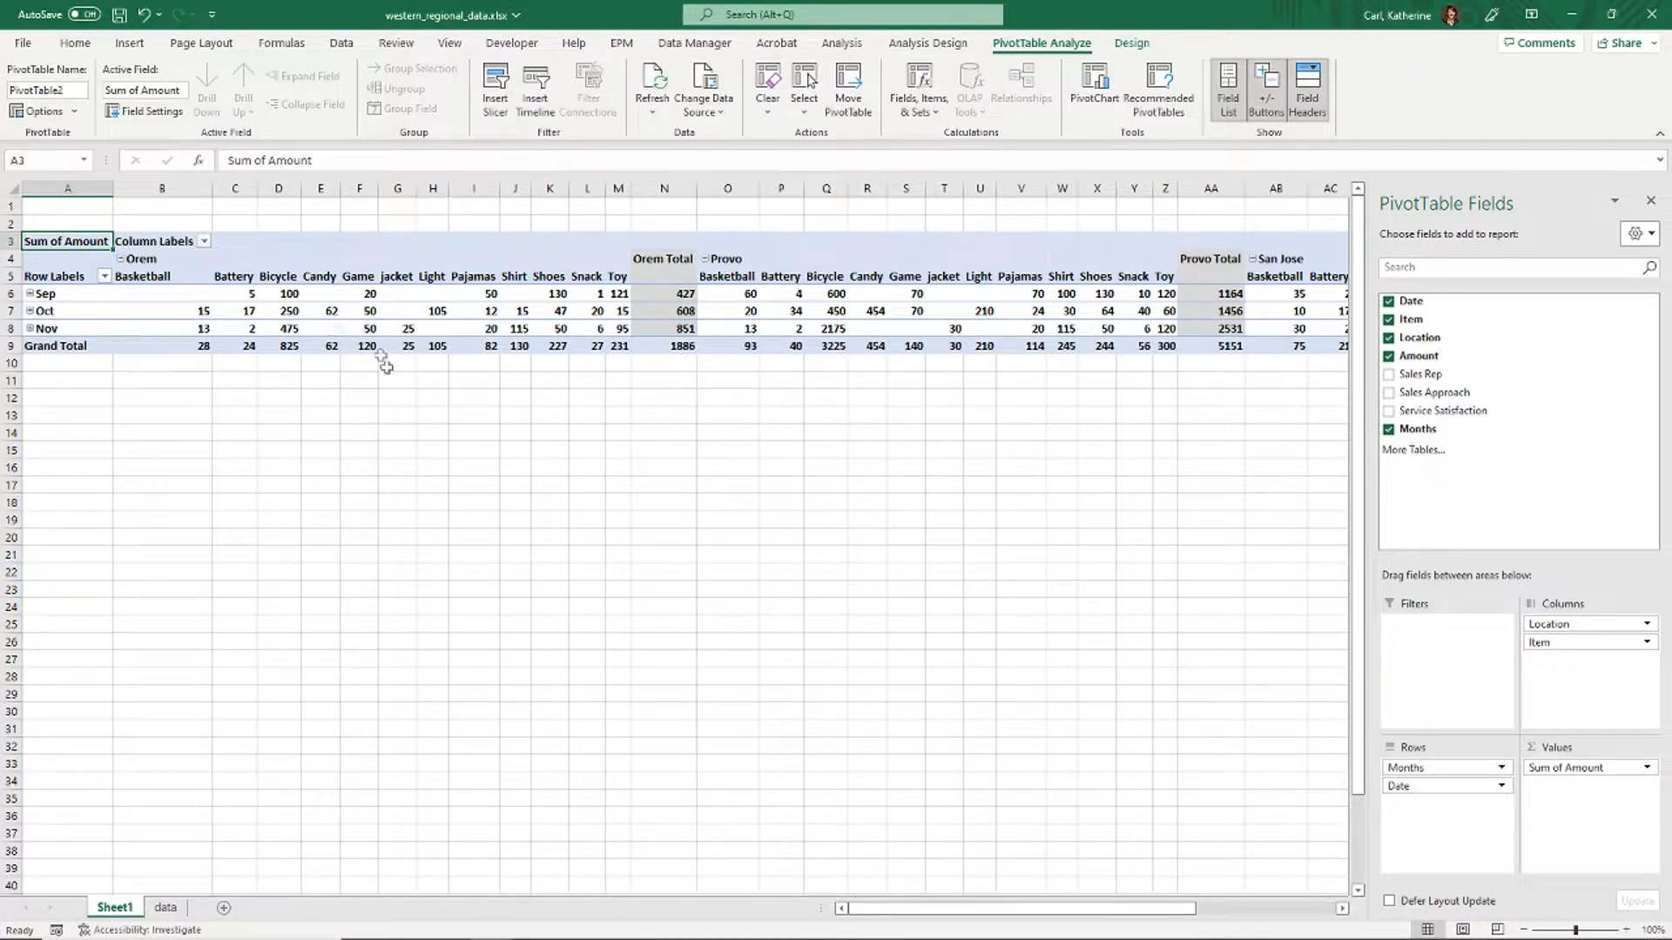
Insert a Line PivotChart based on the PivotTable and enlarge it on the sheet.
{"action": "left_click", "coordinate": [258, 295]}
{"action": "left_click", "coordinate": [55, 258]}
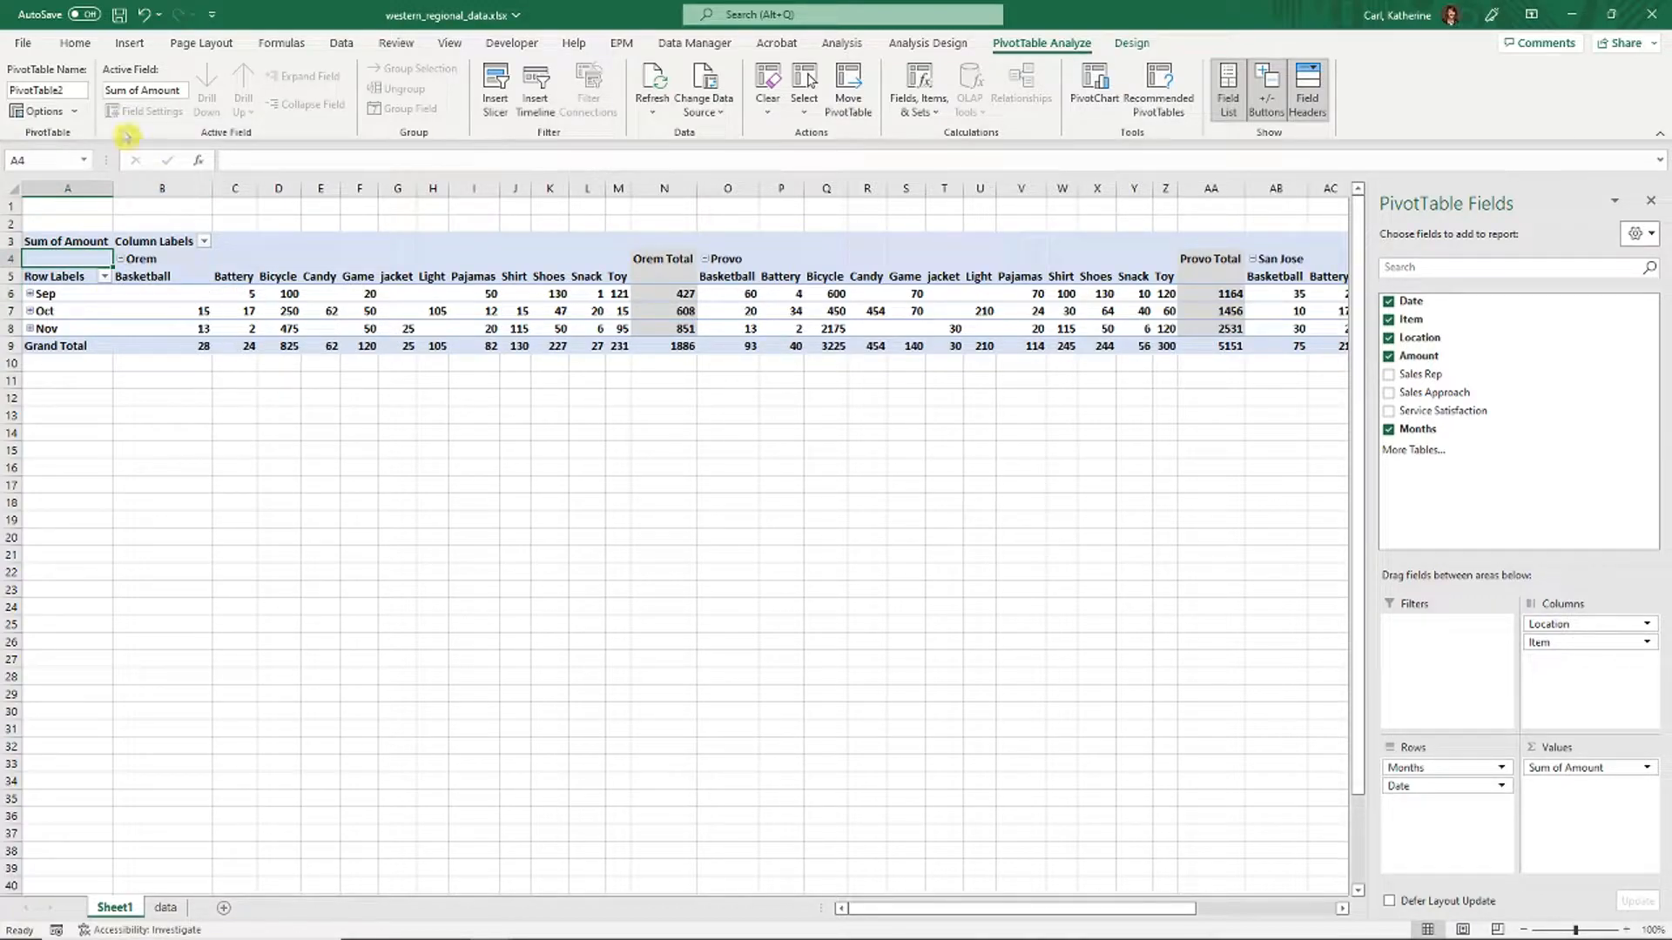
{"action": "left_click", "coordinate": [129, 43]}
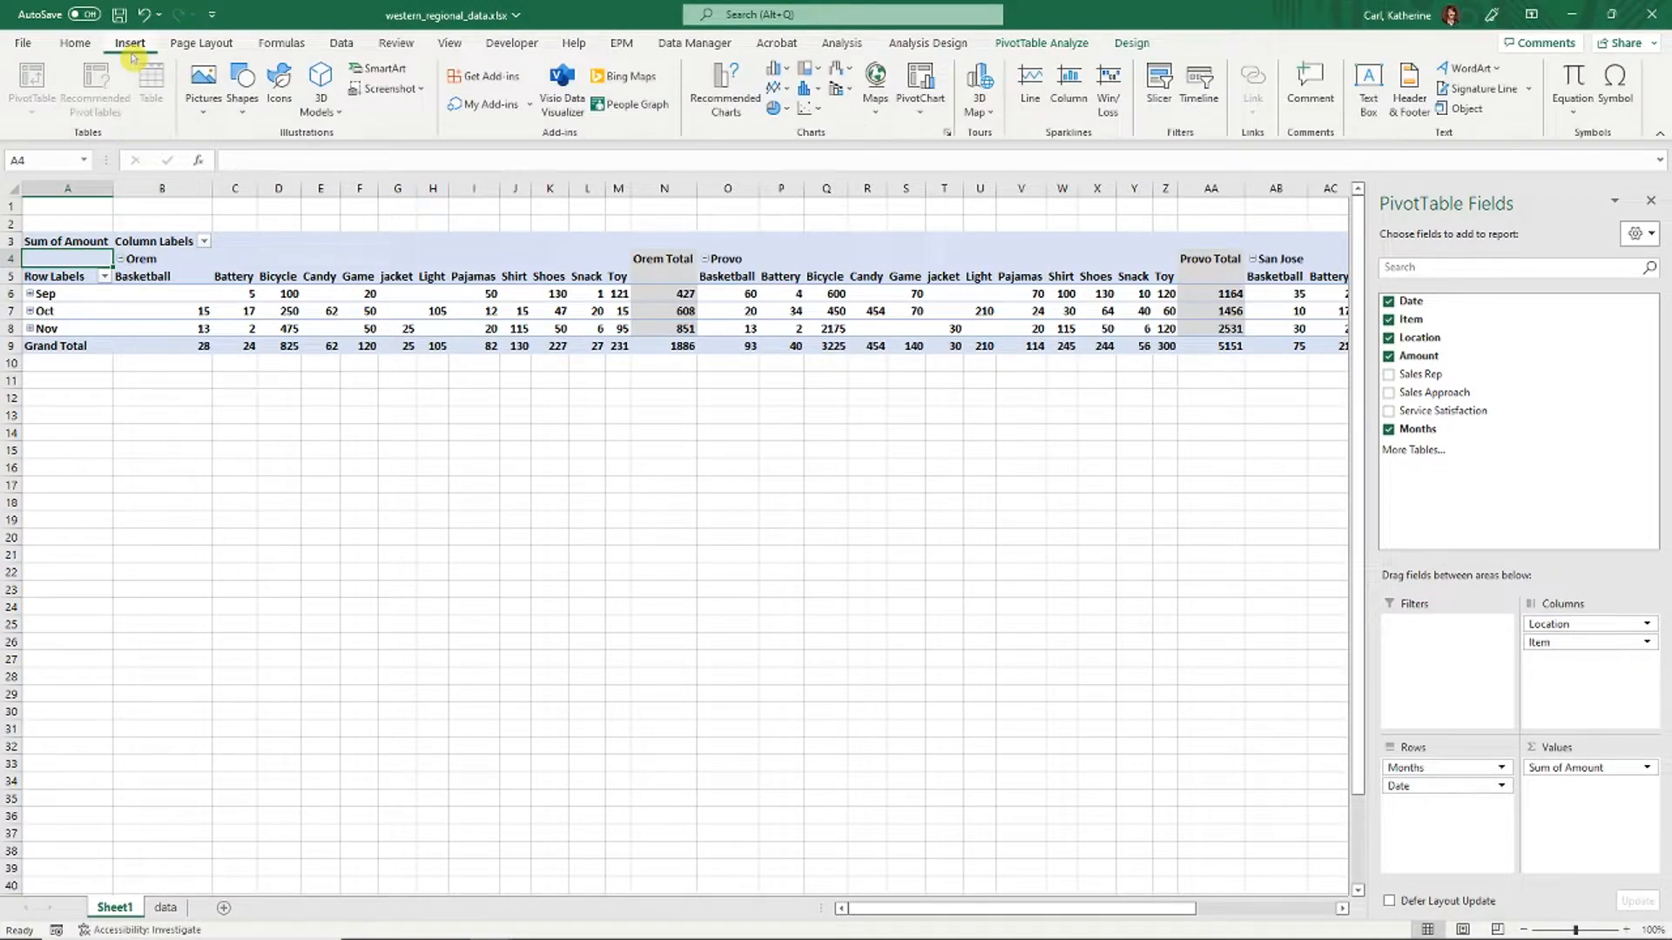
{"action": "left_click", "coordinate": [918, 106]}
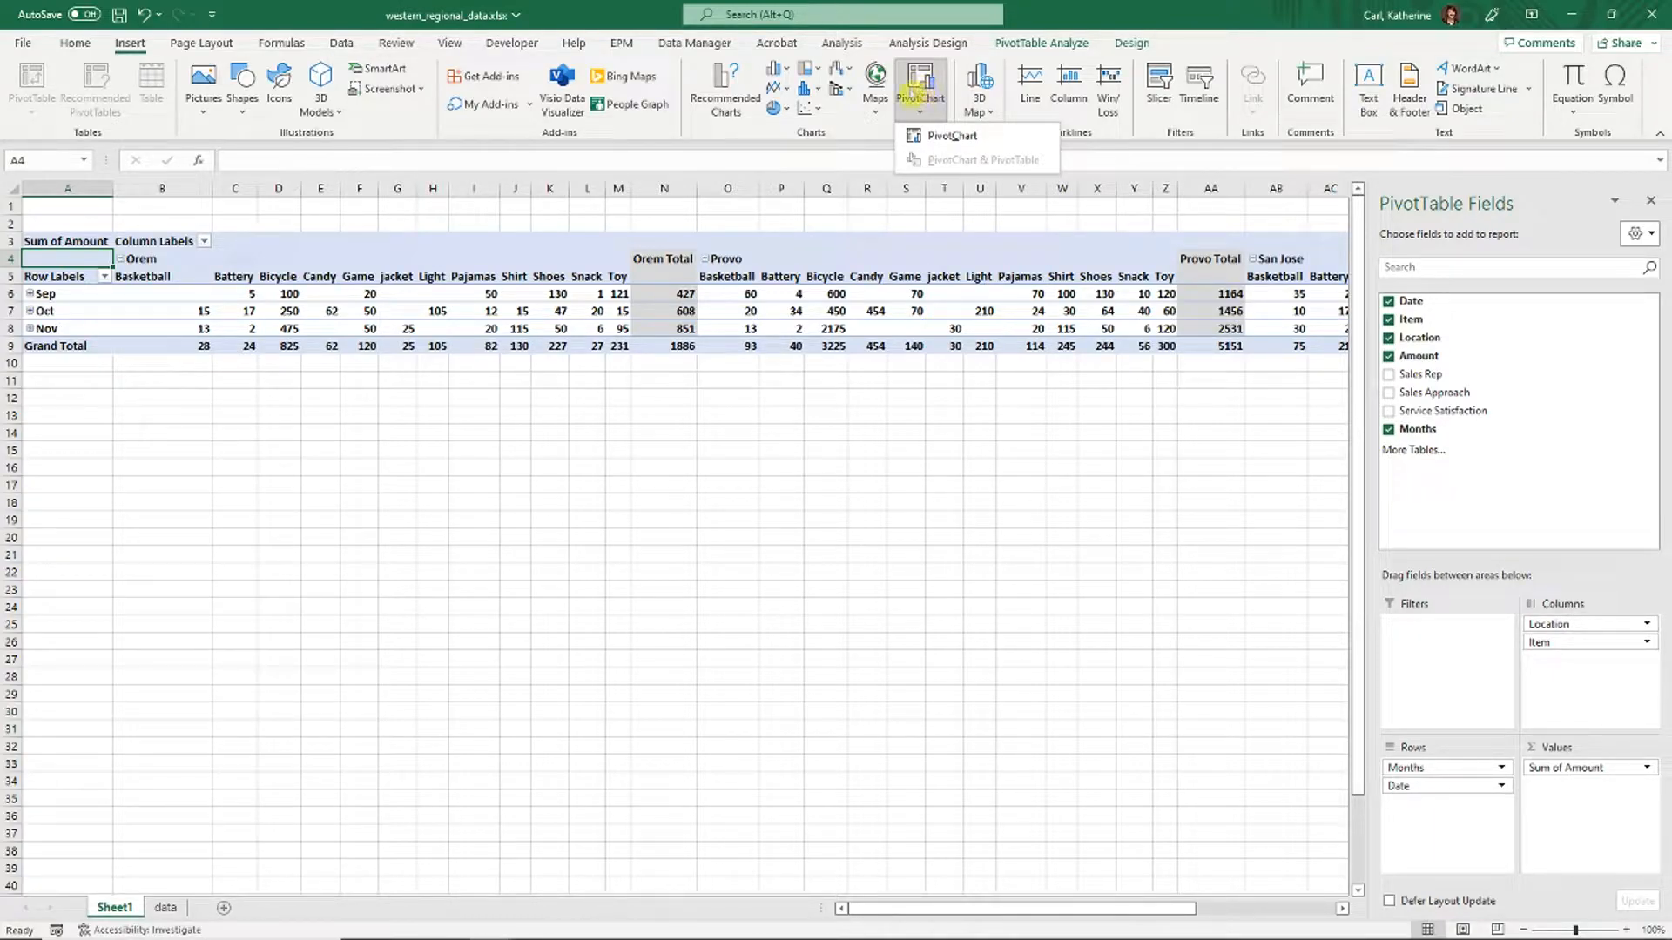
{"action": "left_click", "coordinate": [949, 136]}
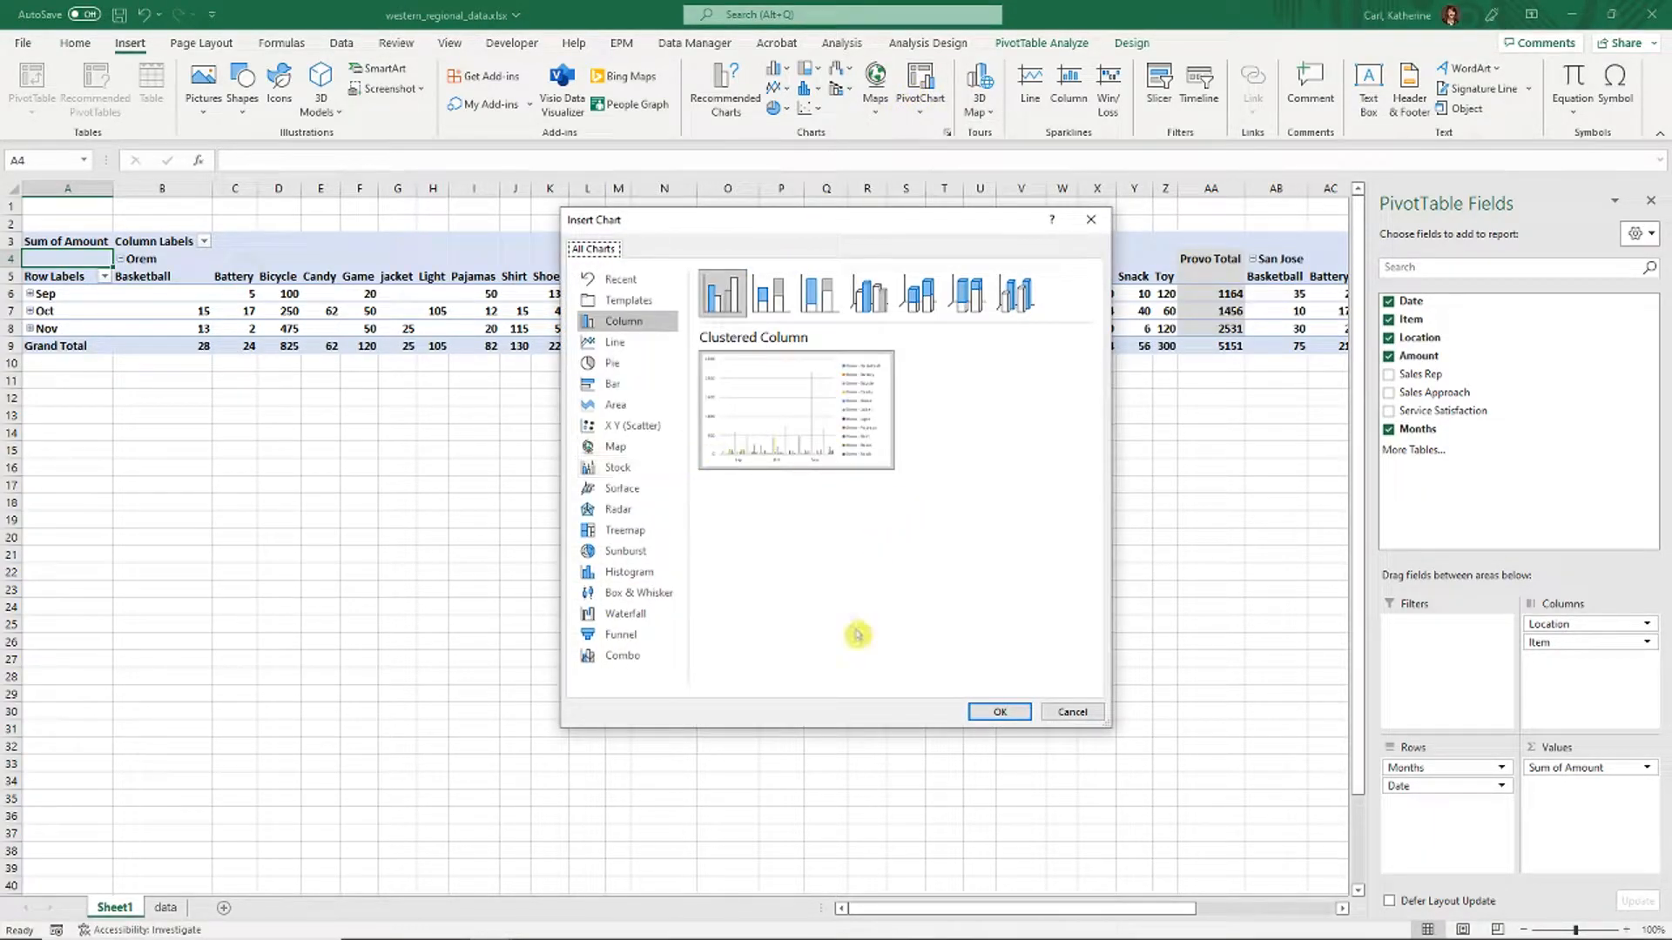
{"action": "left_click", "coordinate": [657, 345]}
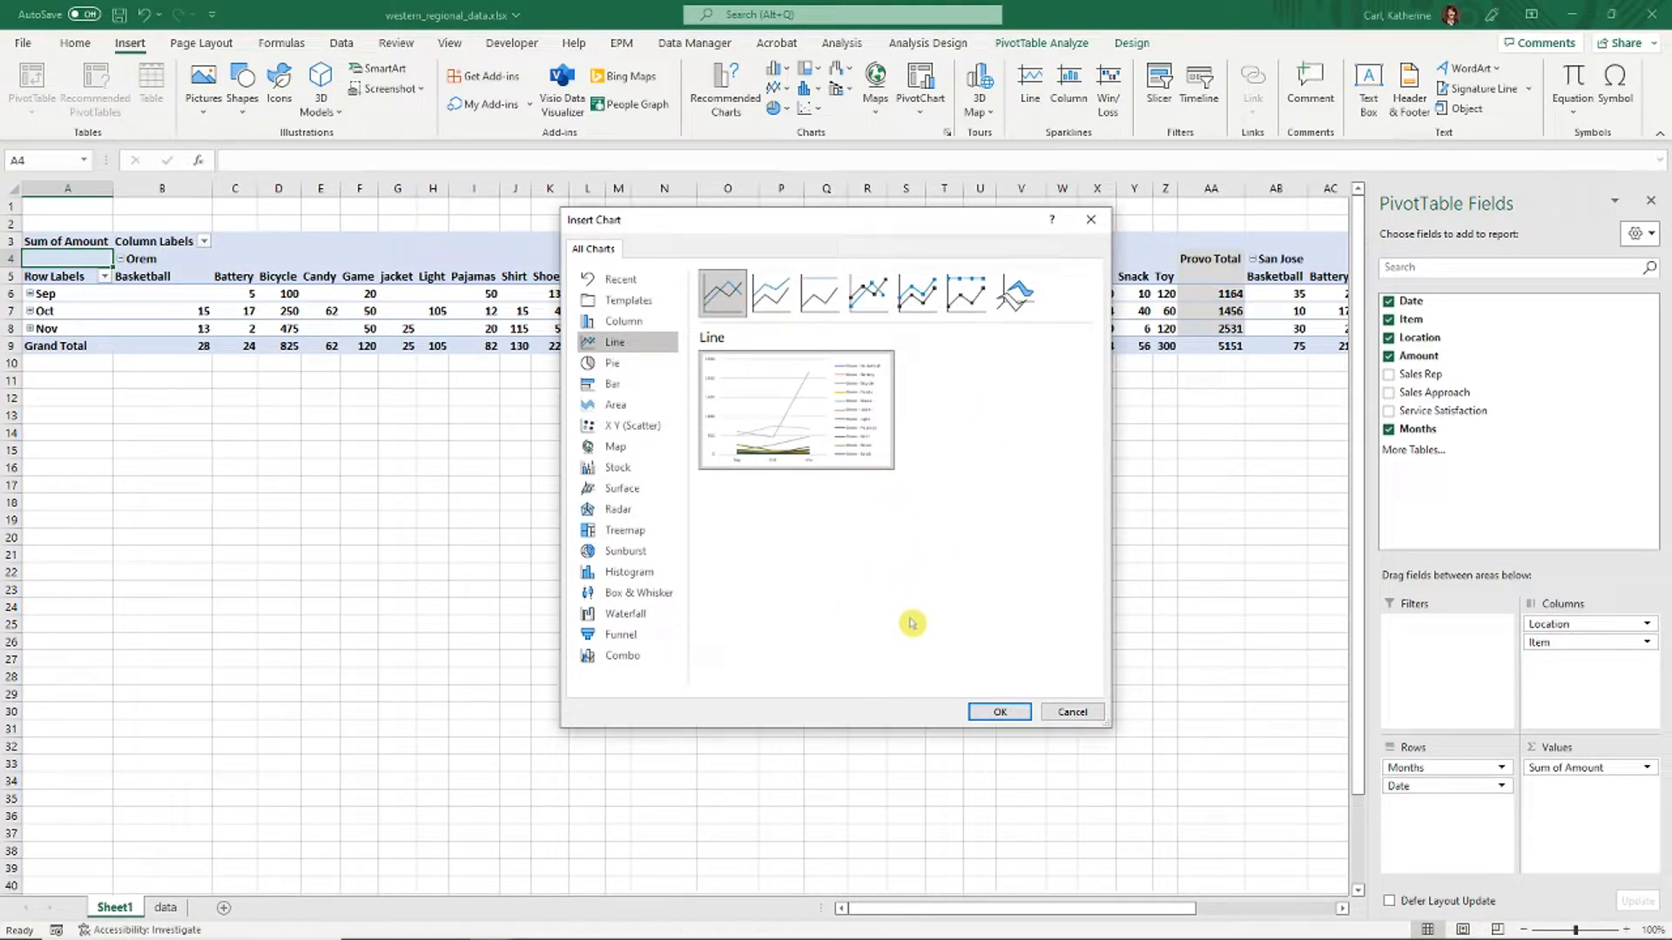
{"action": "left_click", "coordinate": [988, 711]}
{"action": "left_click_drag", "start_coordinate": [805, 432], "coordinate": [1071, 272]}
{"action": "left_click_drag", "start_coordinate": [930, 460], "coordinate": [948, 470]}
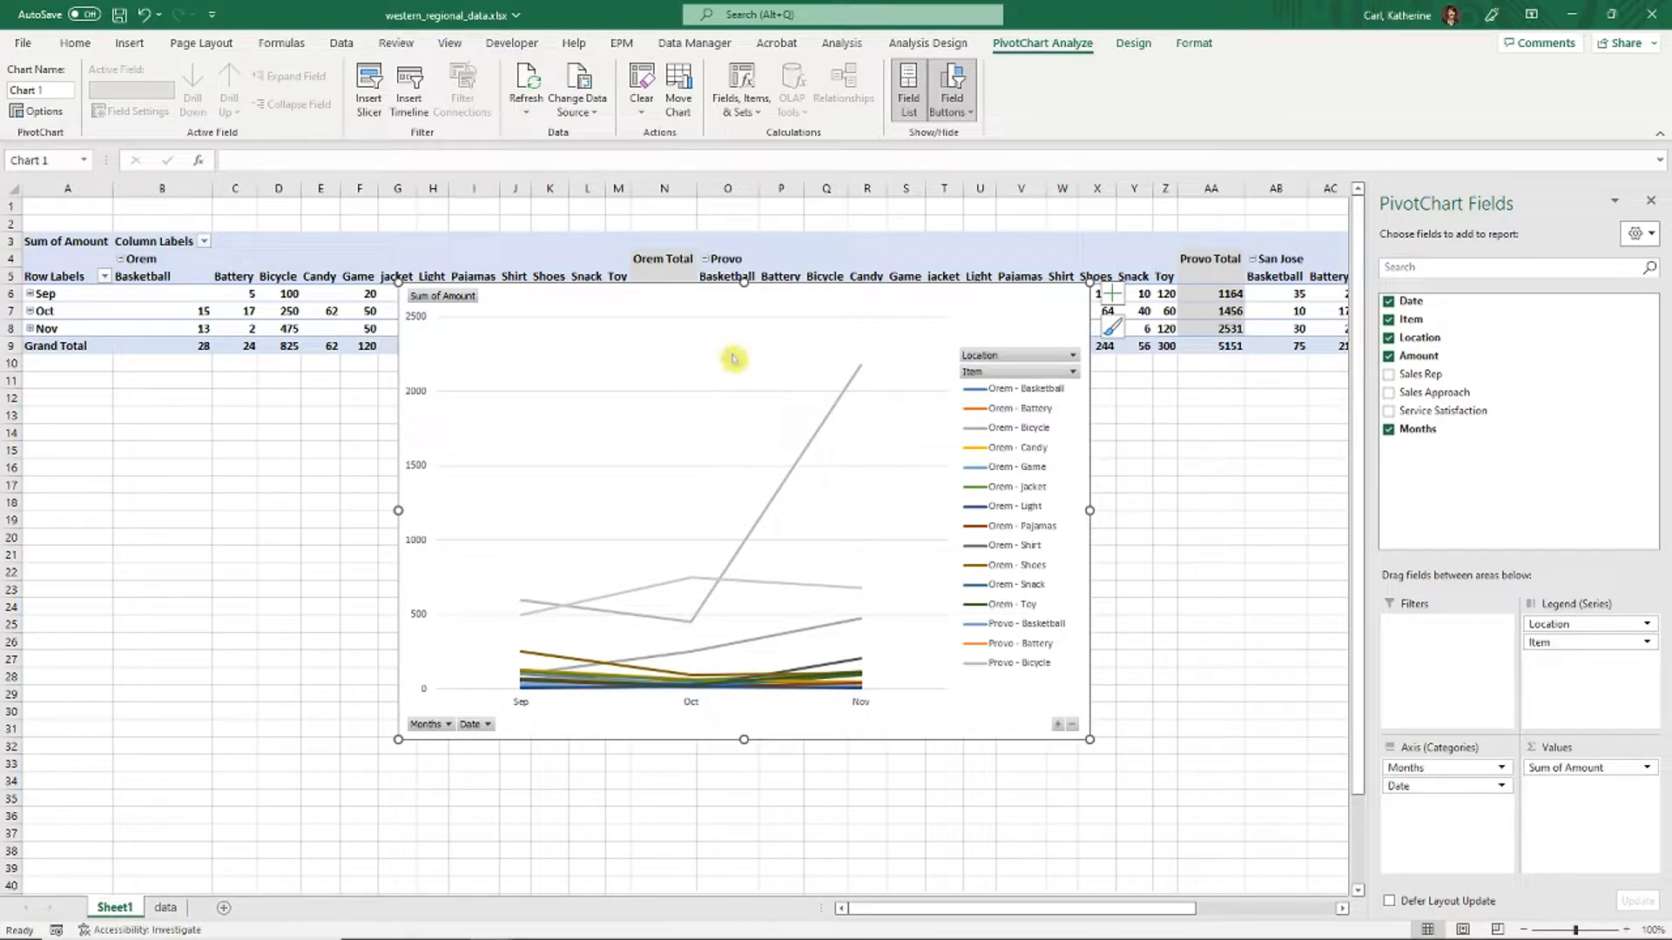
Filter the PivotChart's Item field to show only Bicycle.
{"action": "left_click", "coordinate": [1072, 377]}
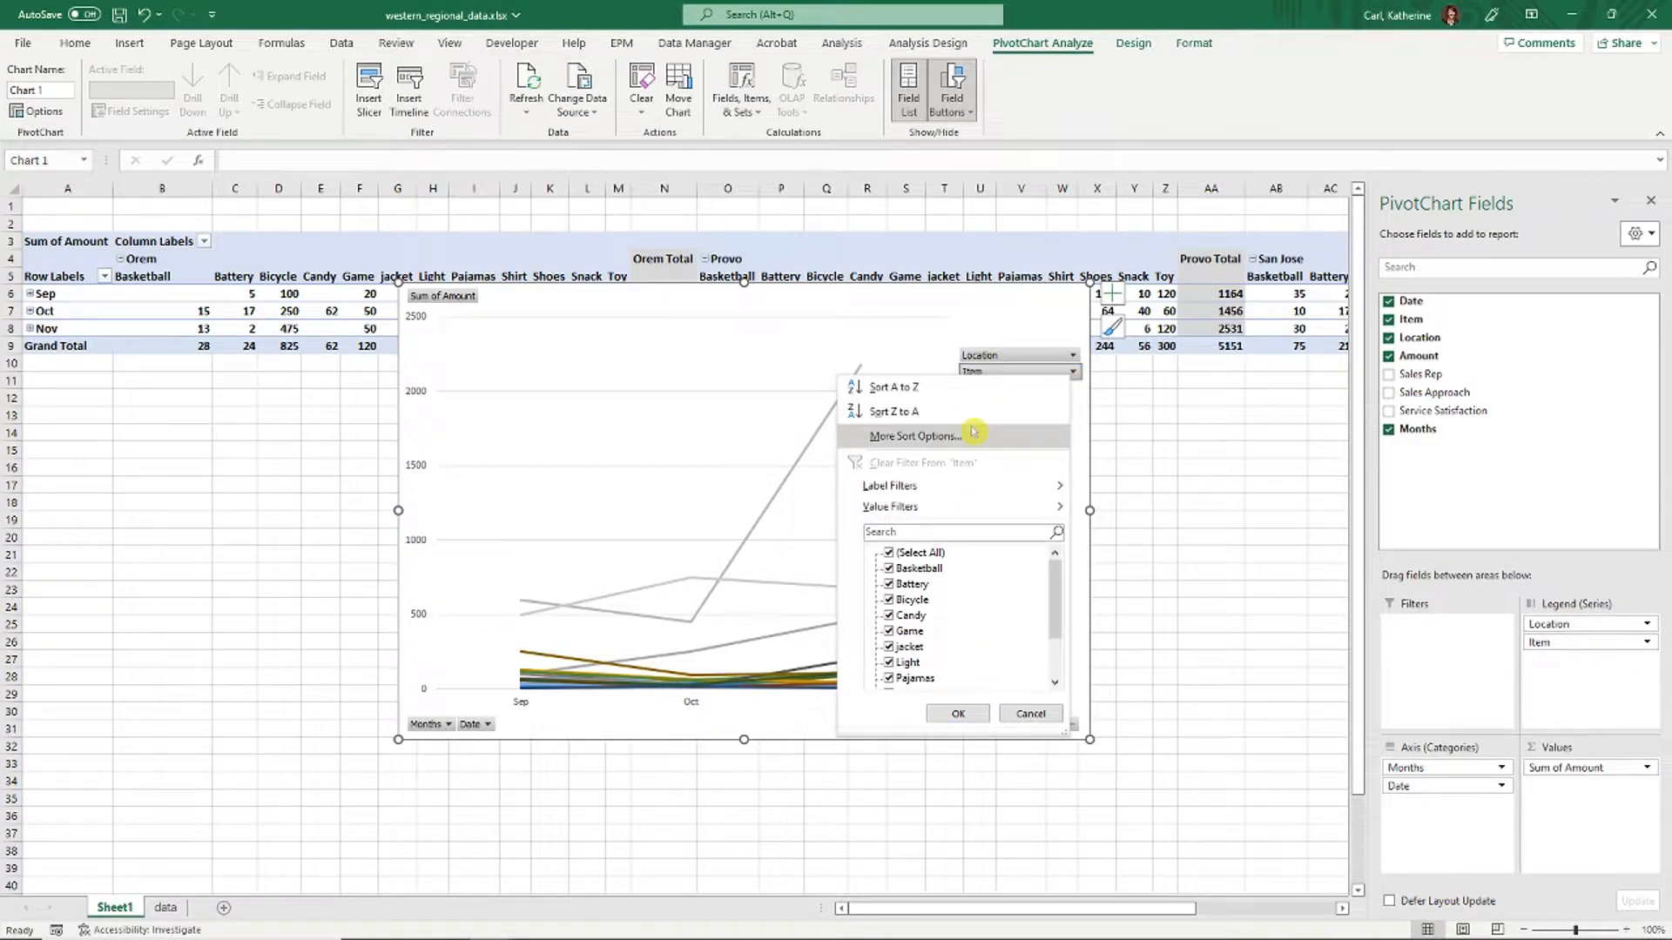
{"action": "left_click", "coordinate": [910, 554]}
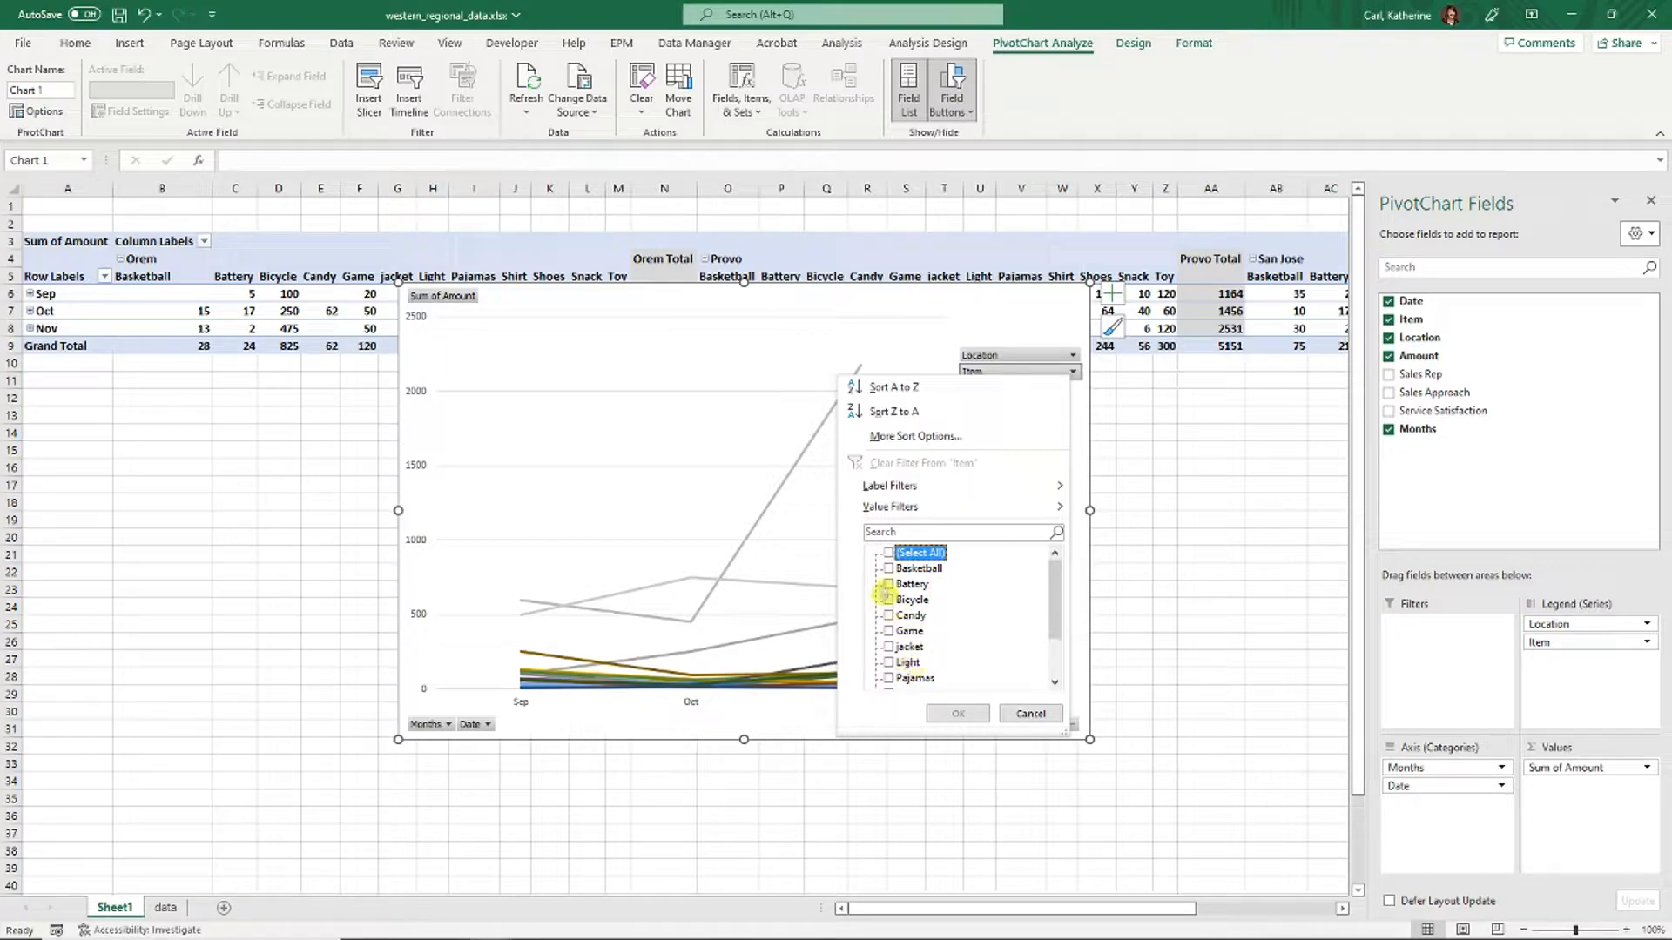
{"action": "left_click", "coordinate": [901, 602]}
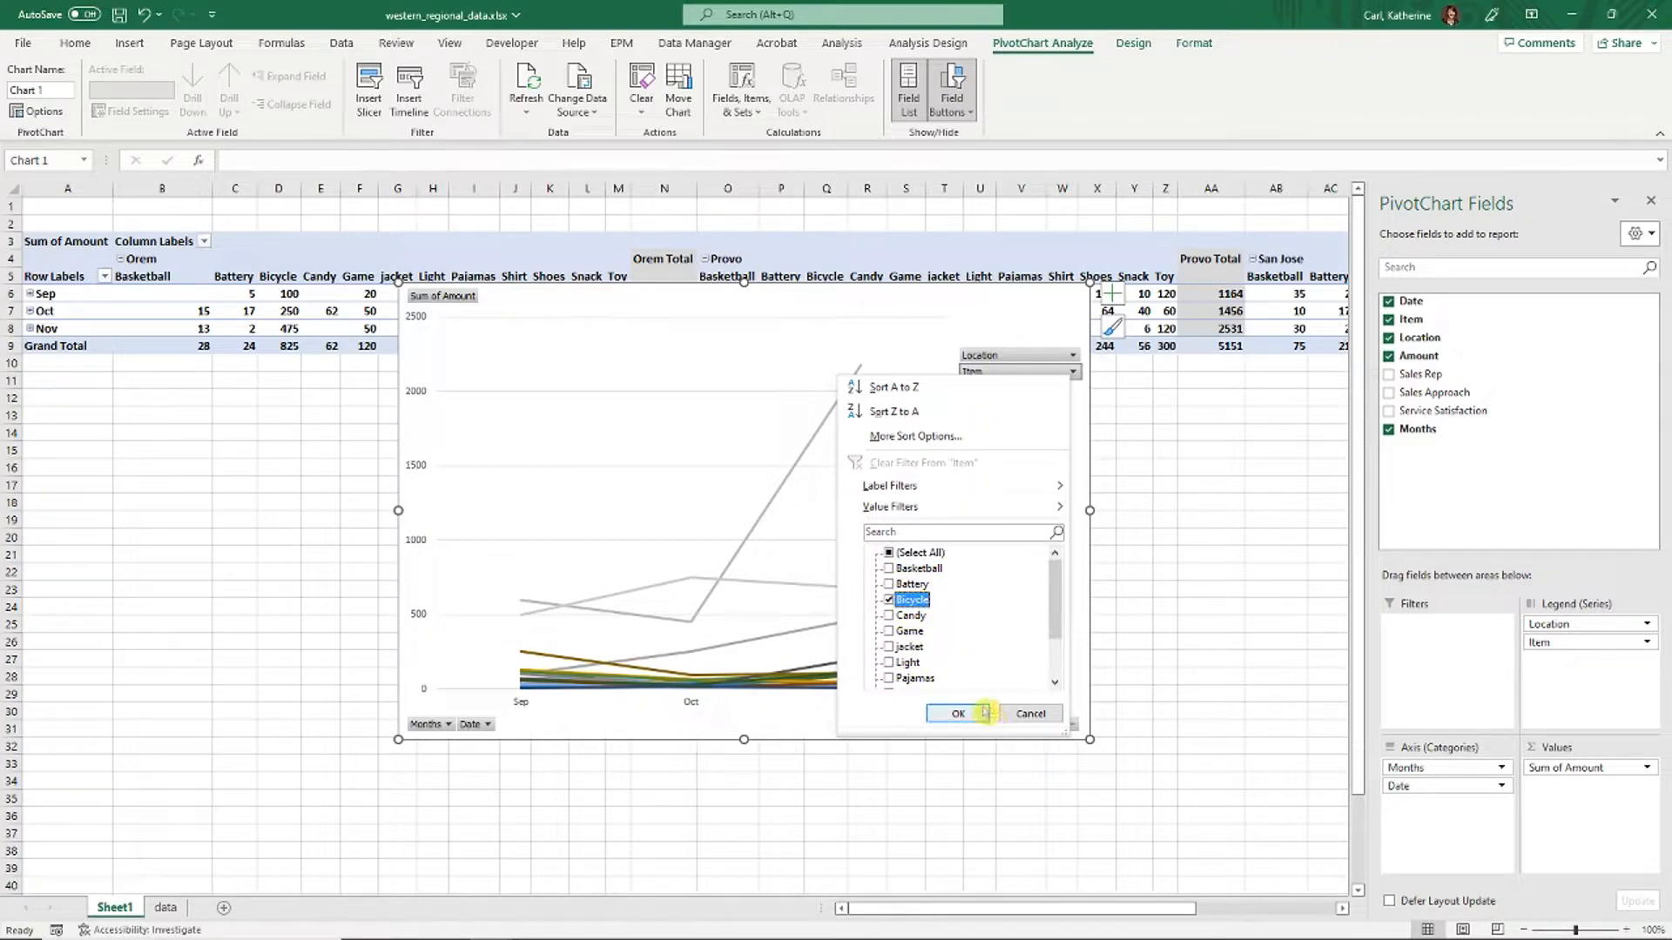
{"action": "left_click", "coordinate": [965, 713]}
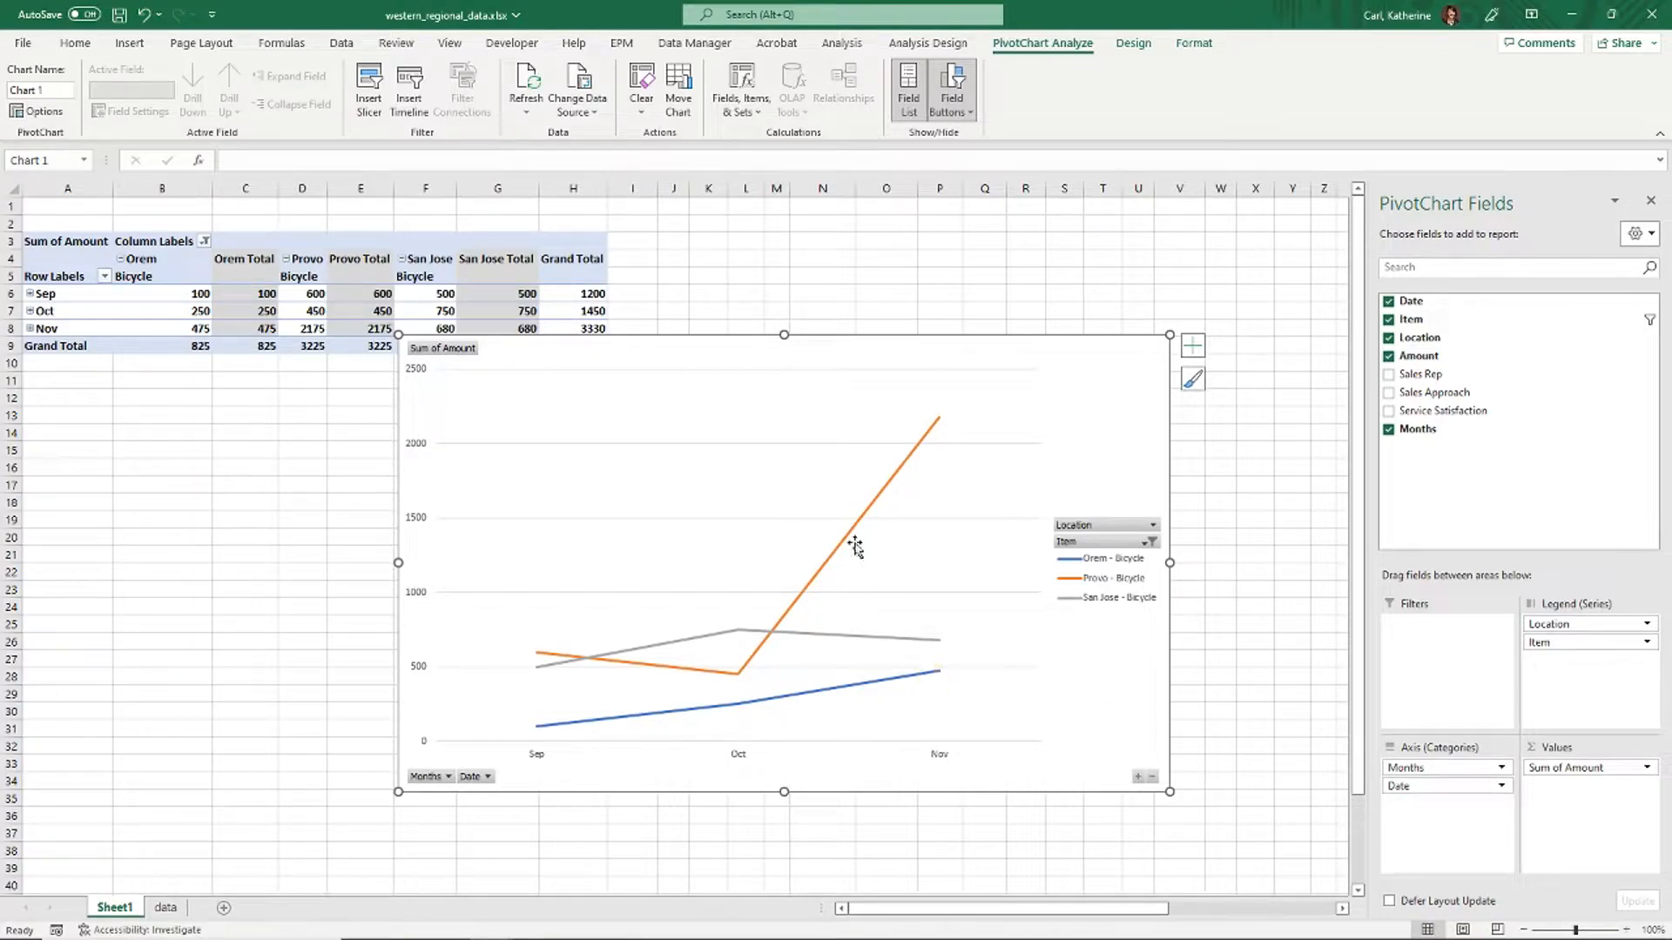
Recolor the Provo - Bicycle line in the chart with the gray theme color.
{"action": "left_click", "coordinate": [1023, 599]}
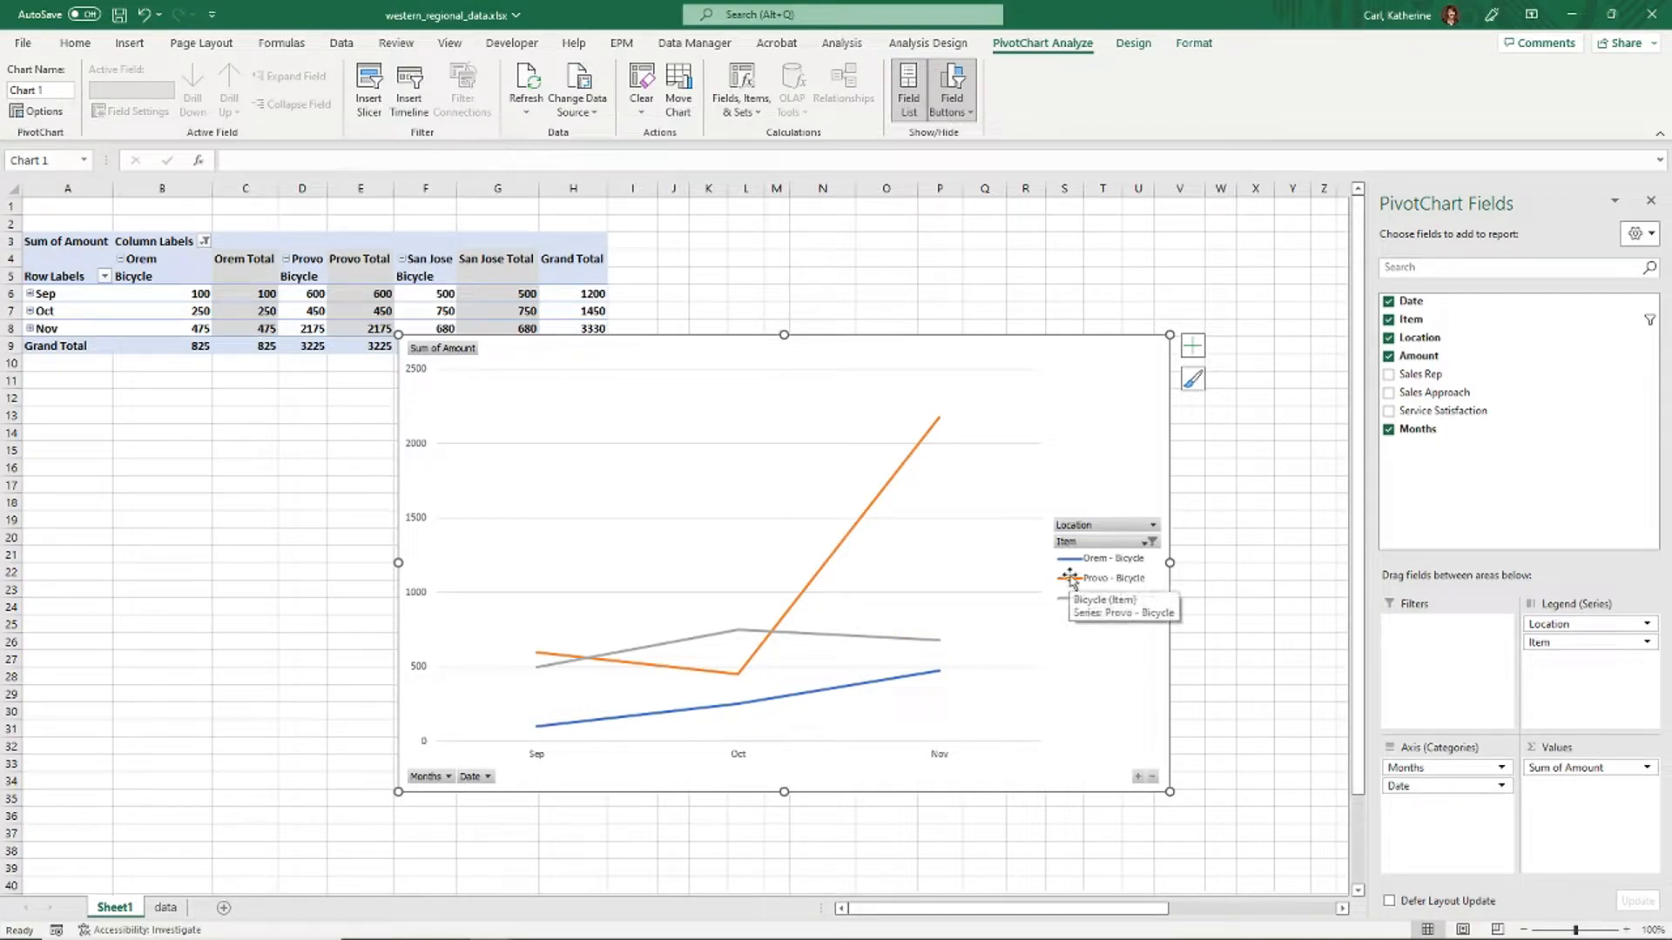
{"action": "left_click", "coordinate": [869, 518]}
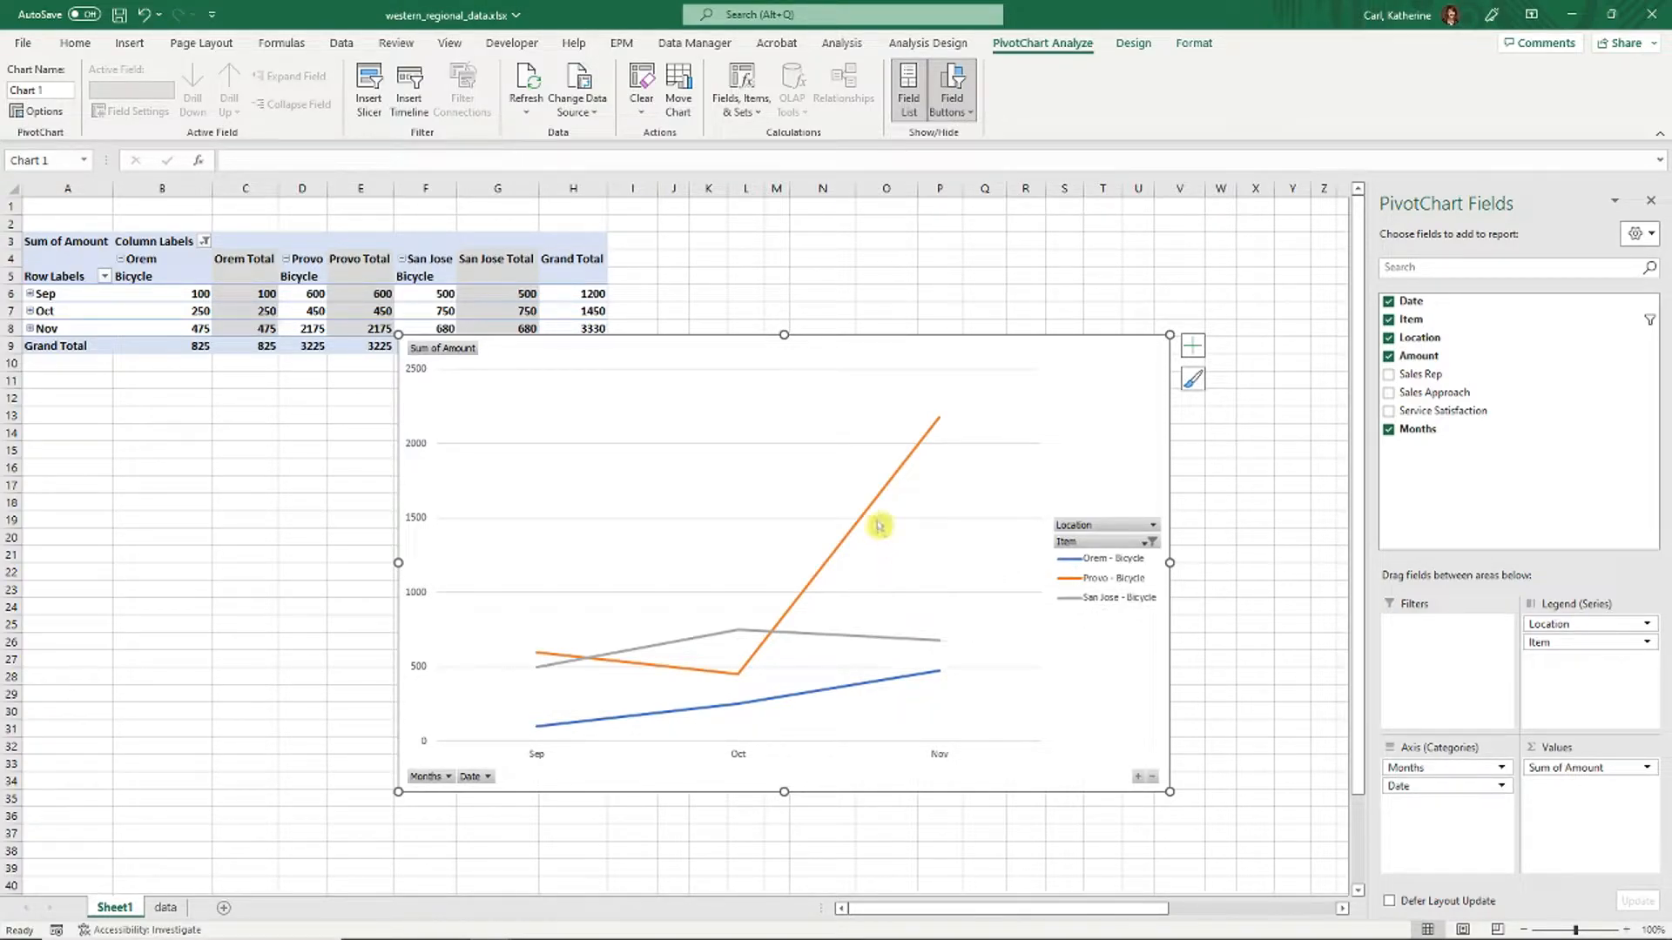
{"action": "mouse_move", "coordinate": [868, 515]}
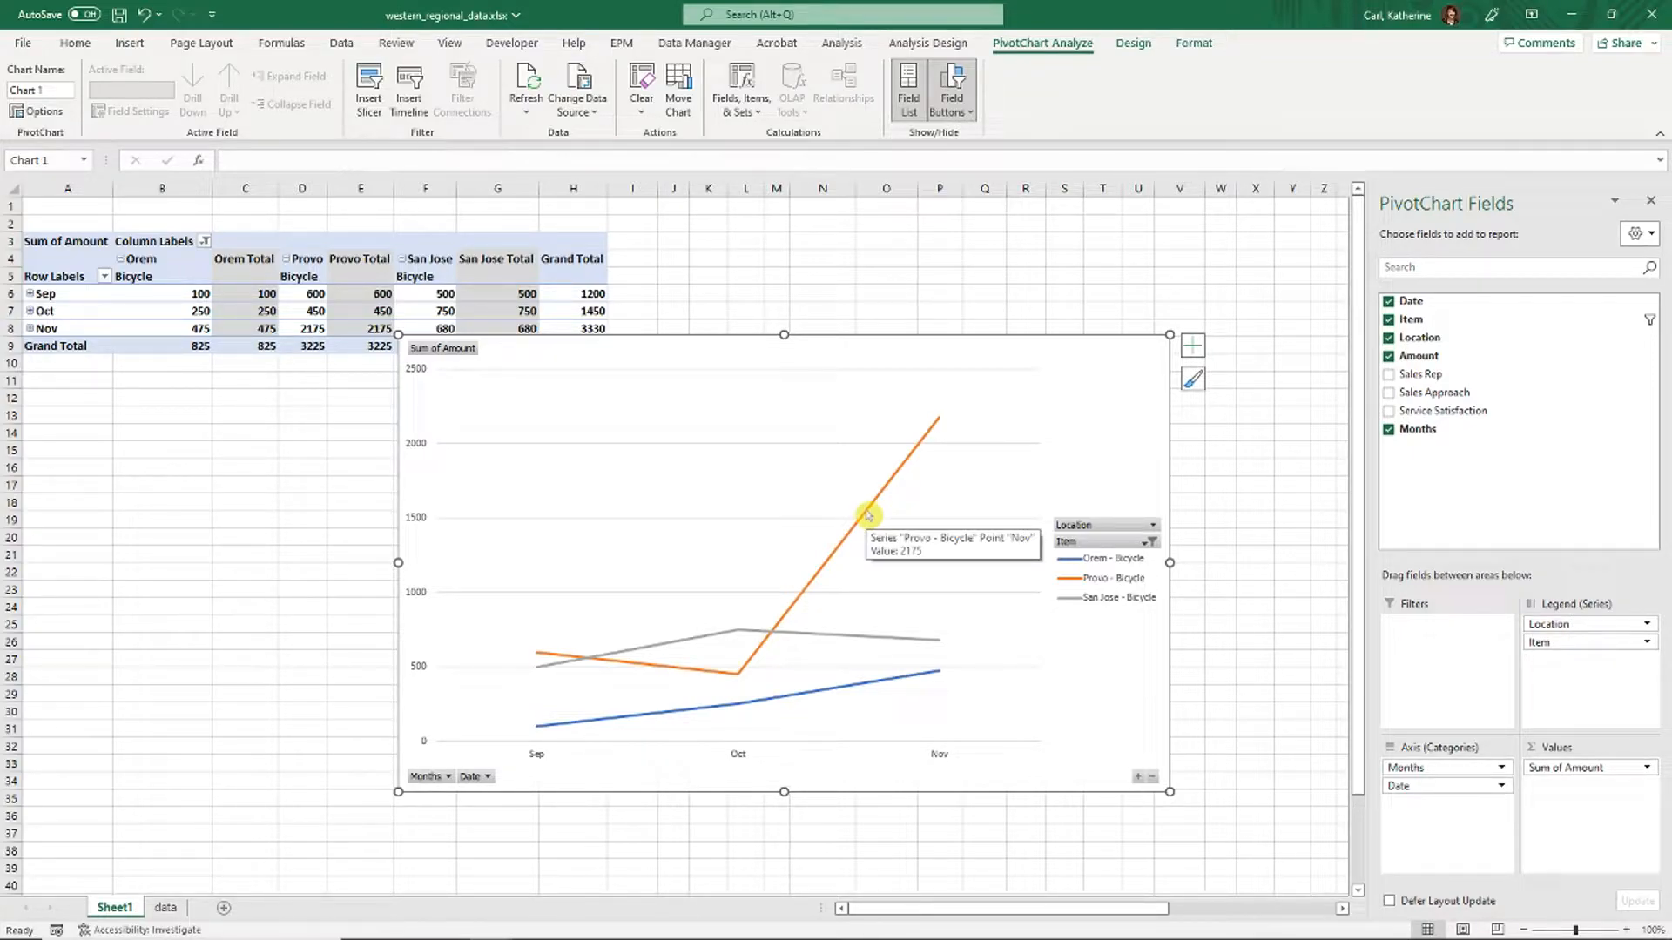
{"action": "left_click", "coordinate": [868, 515]}
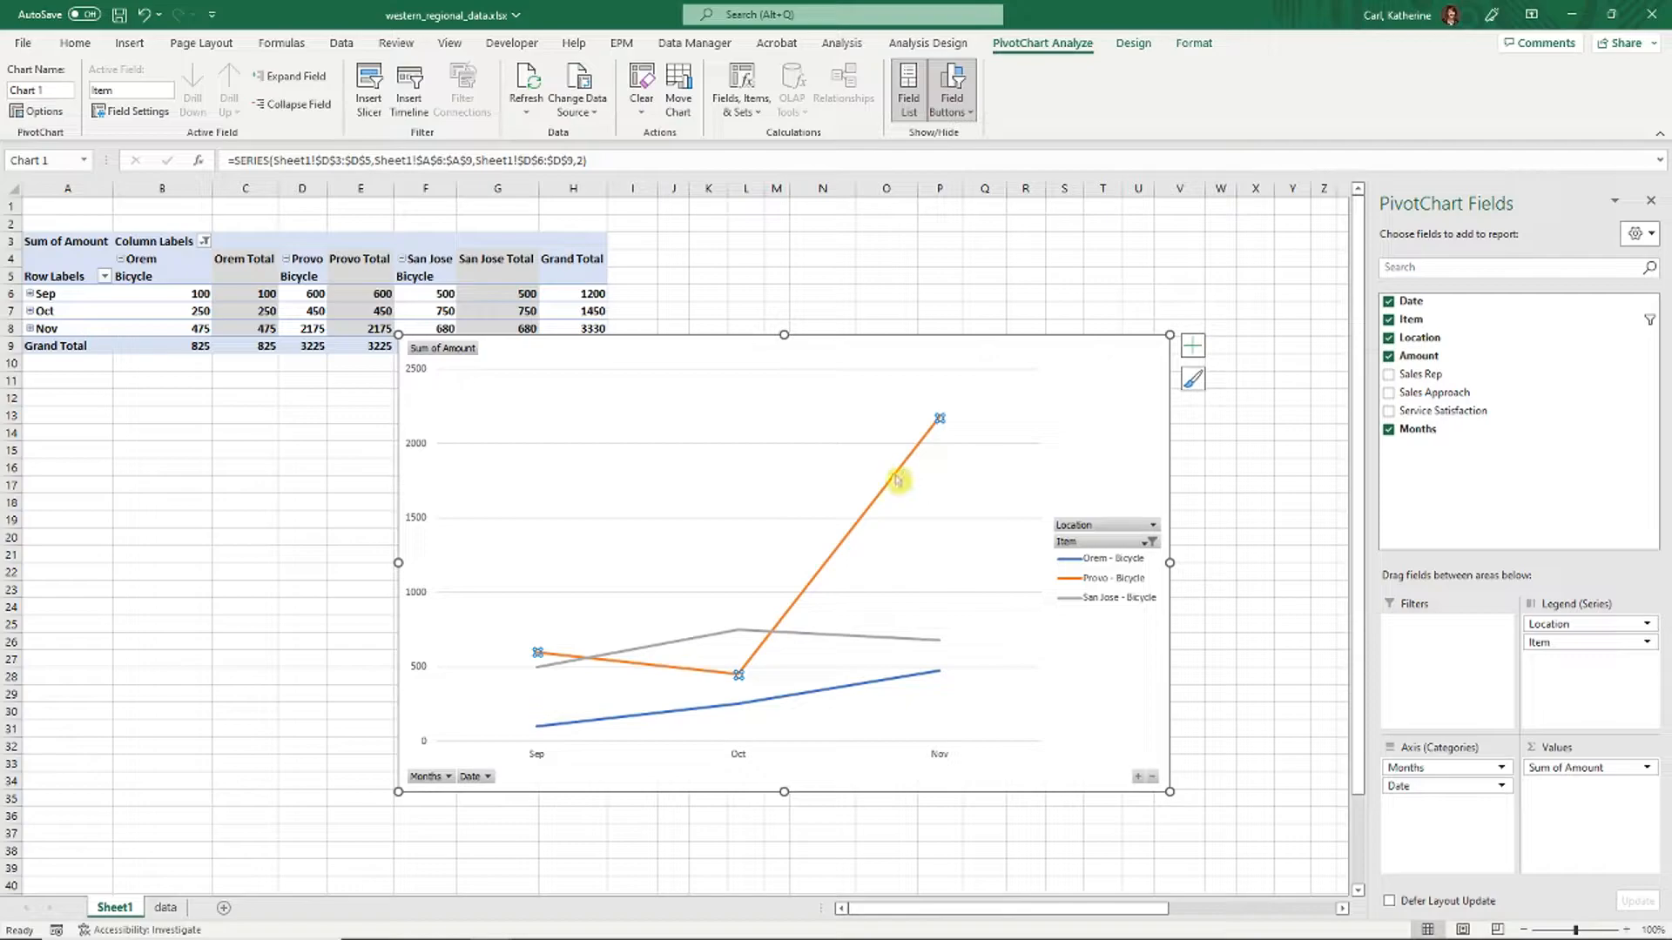
{"action": "right_click", "coordinate": [897, 479]}
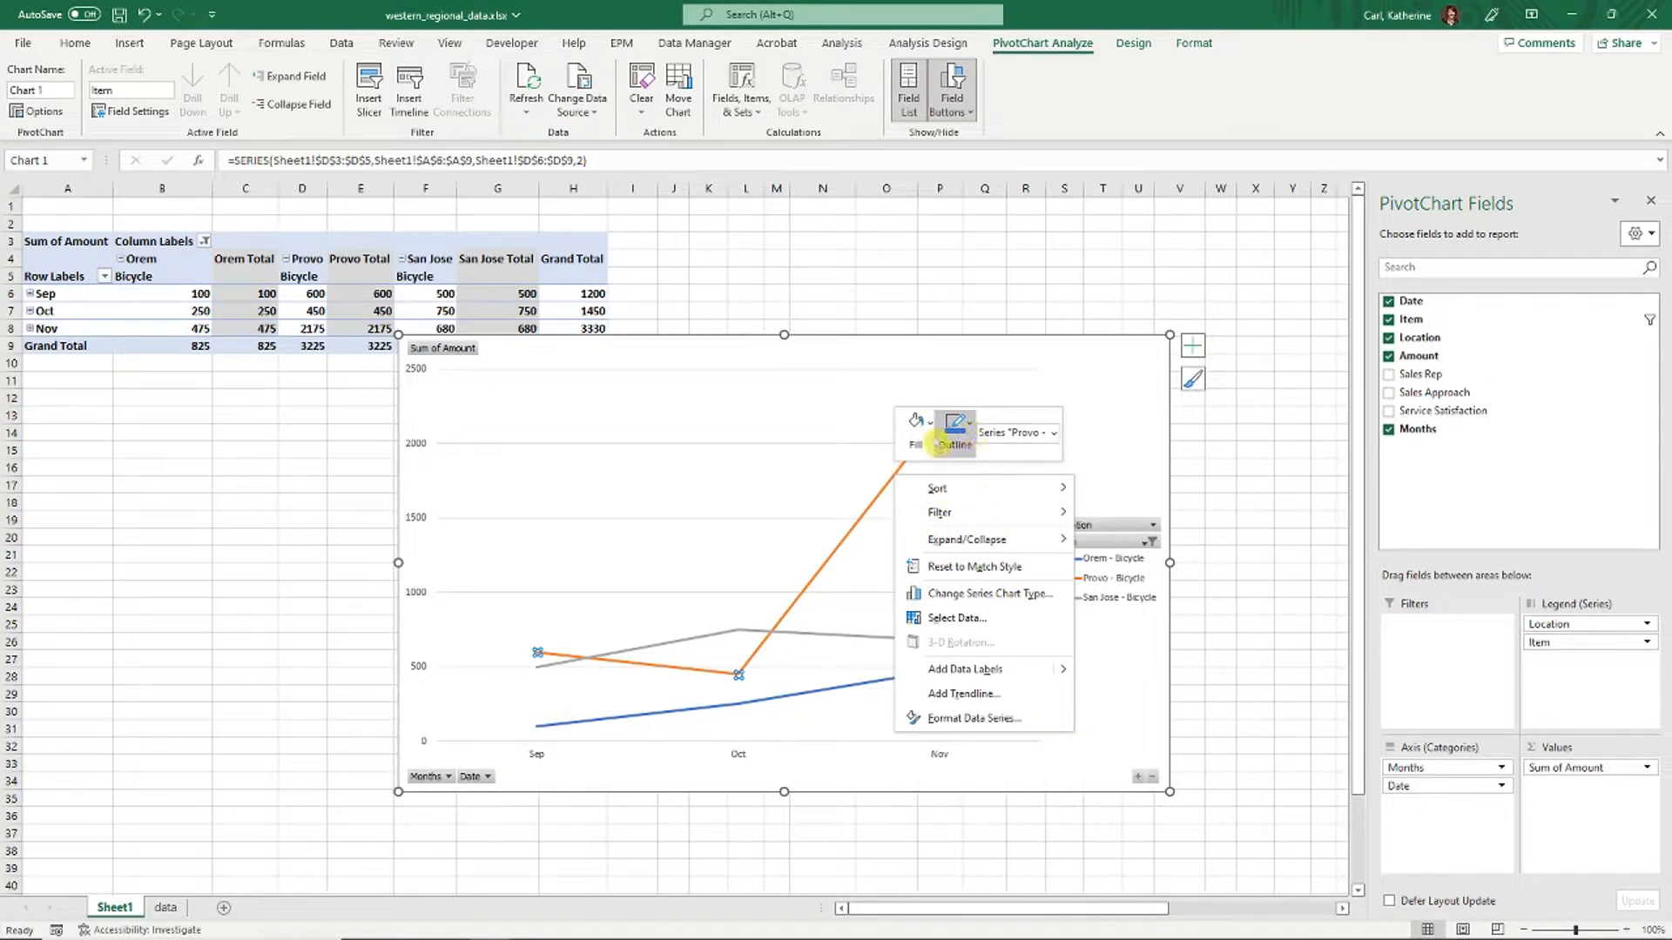
{"action": "left_click", "coordinate": [1014, 718]}
{"action": "left_click", "coordinate": [1416, 262]}
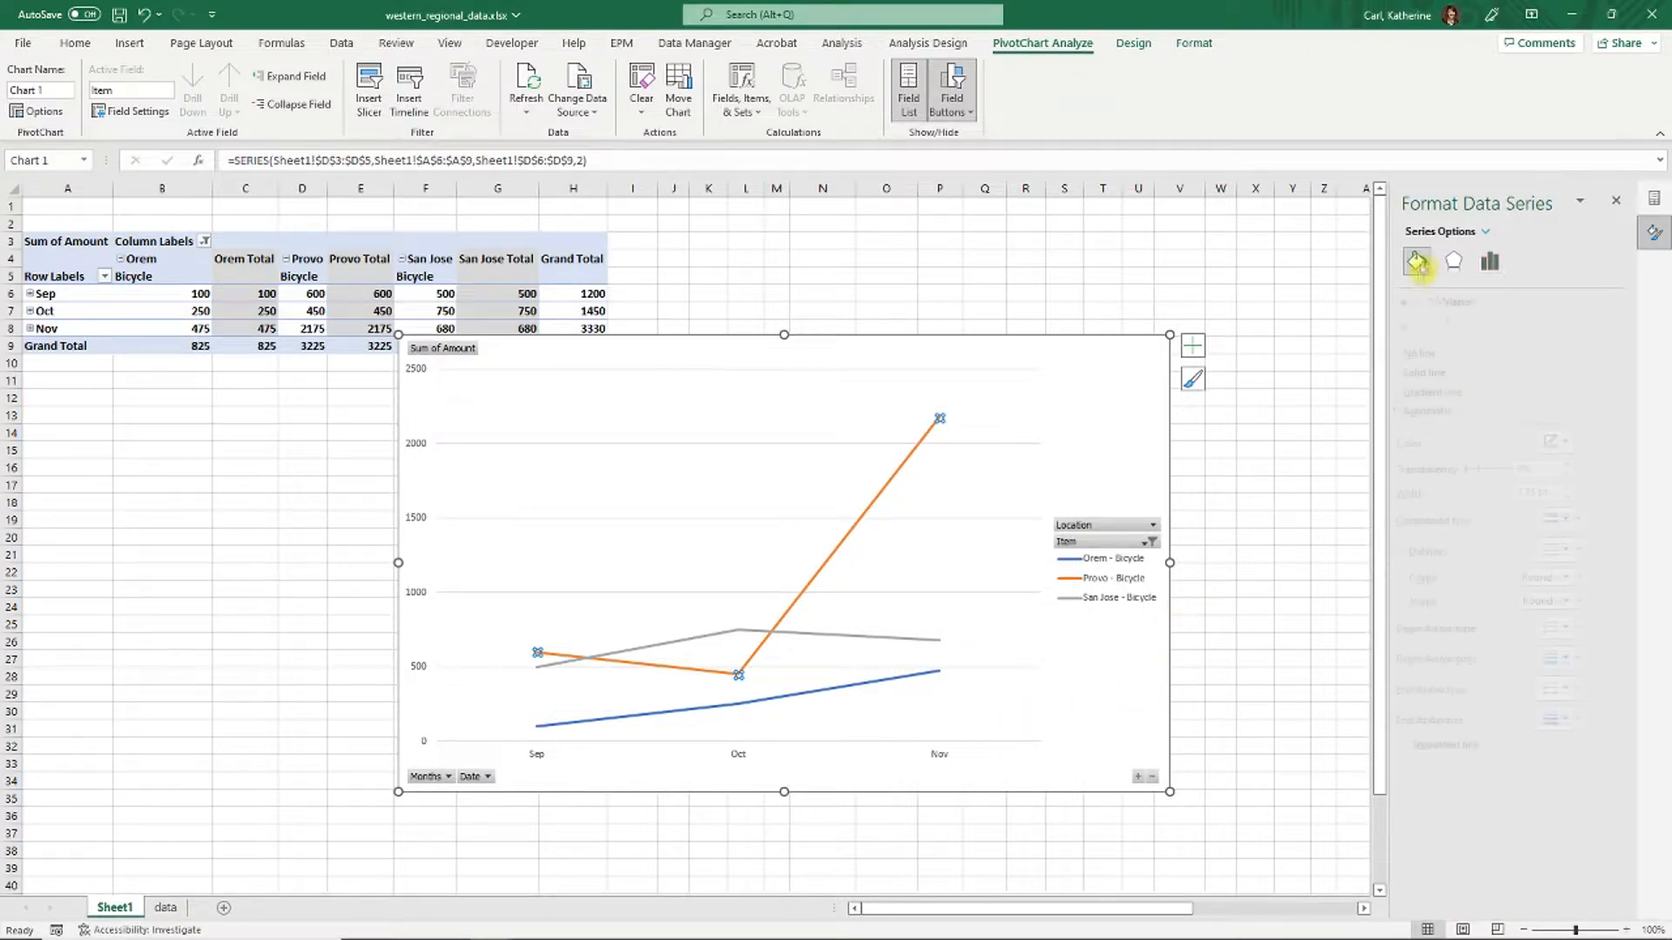
{"action": "left_click", "coordinate": [1587, 442]}
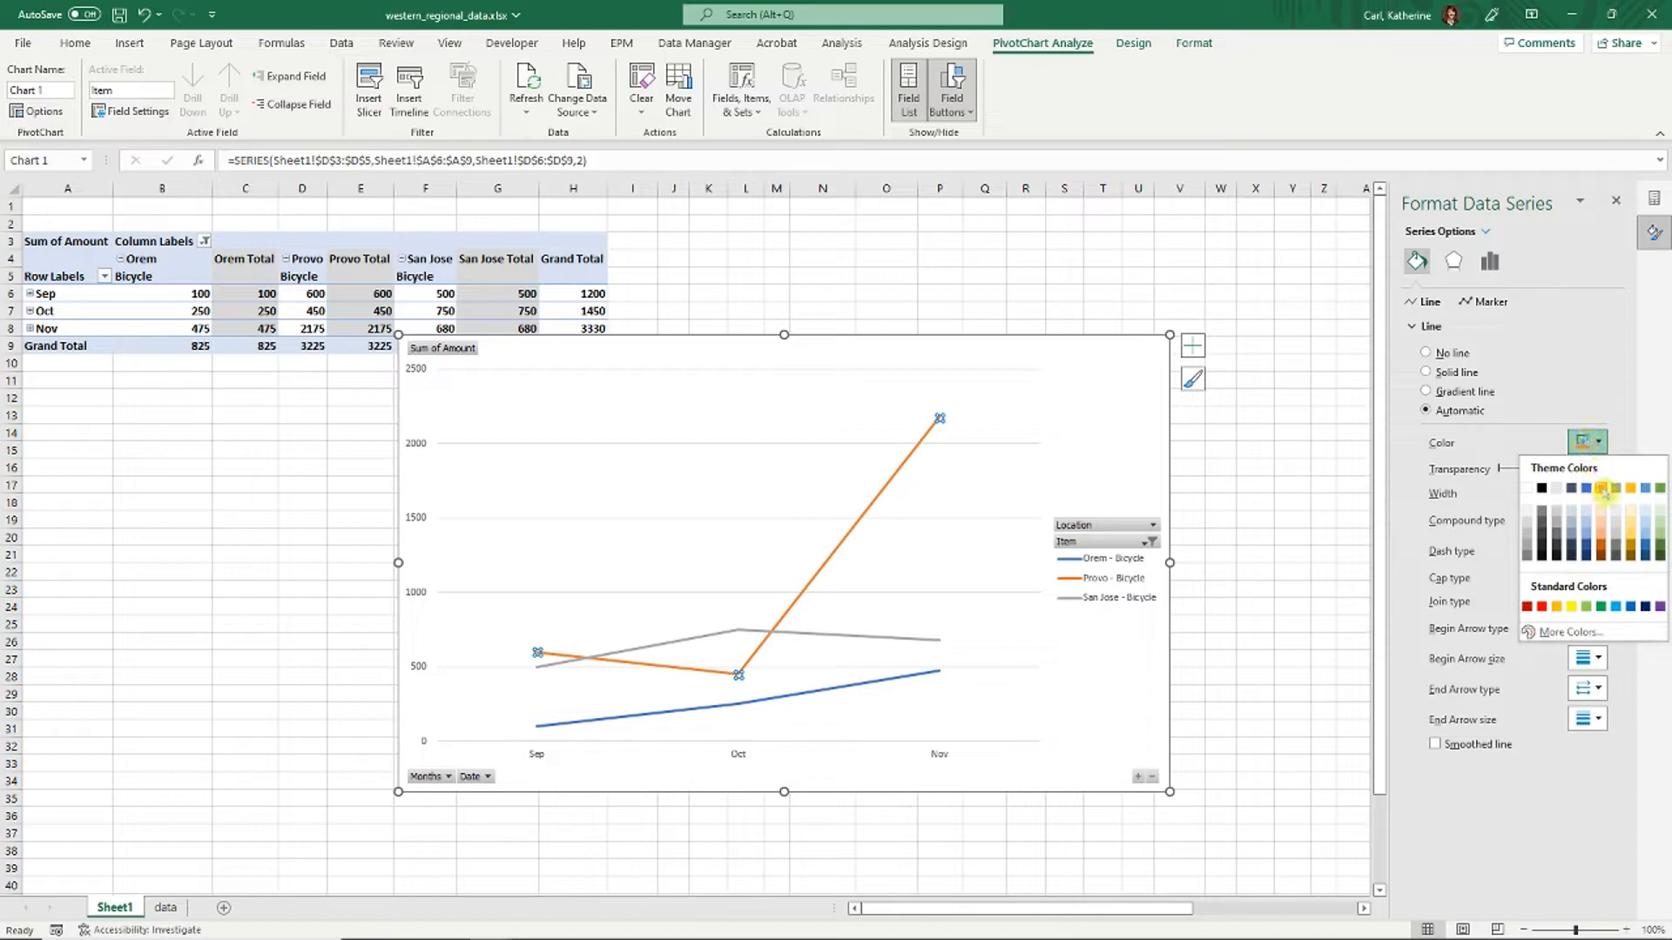
{"action": "left_click", "coordinate": [1615, 489]}
Recolor the Orem - Bicycle line with the same gray theme color and shift the chart slightly up.
{"action": "left_click", "coordinate": [925, 673]}
{"action": "left_click", "coordinate": [1586, 441]}
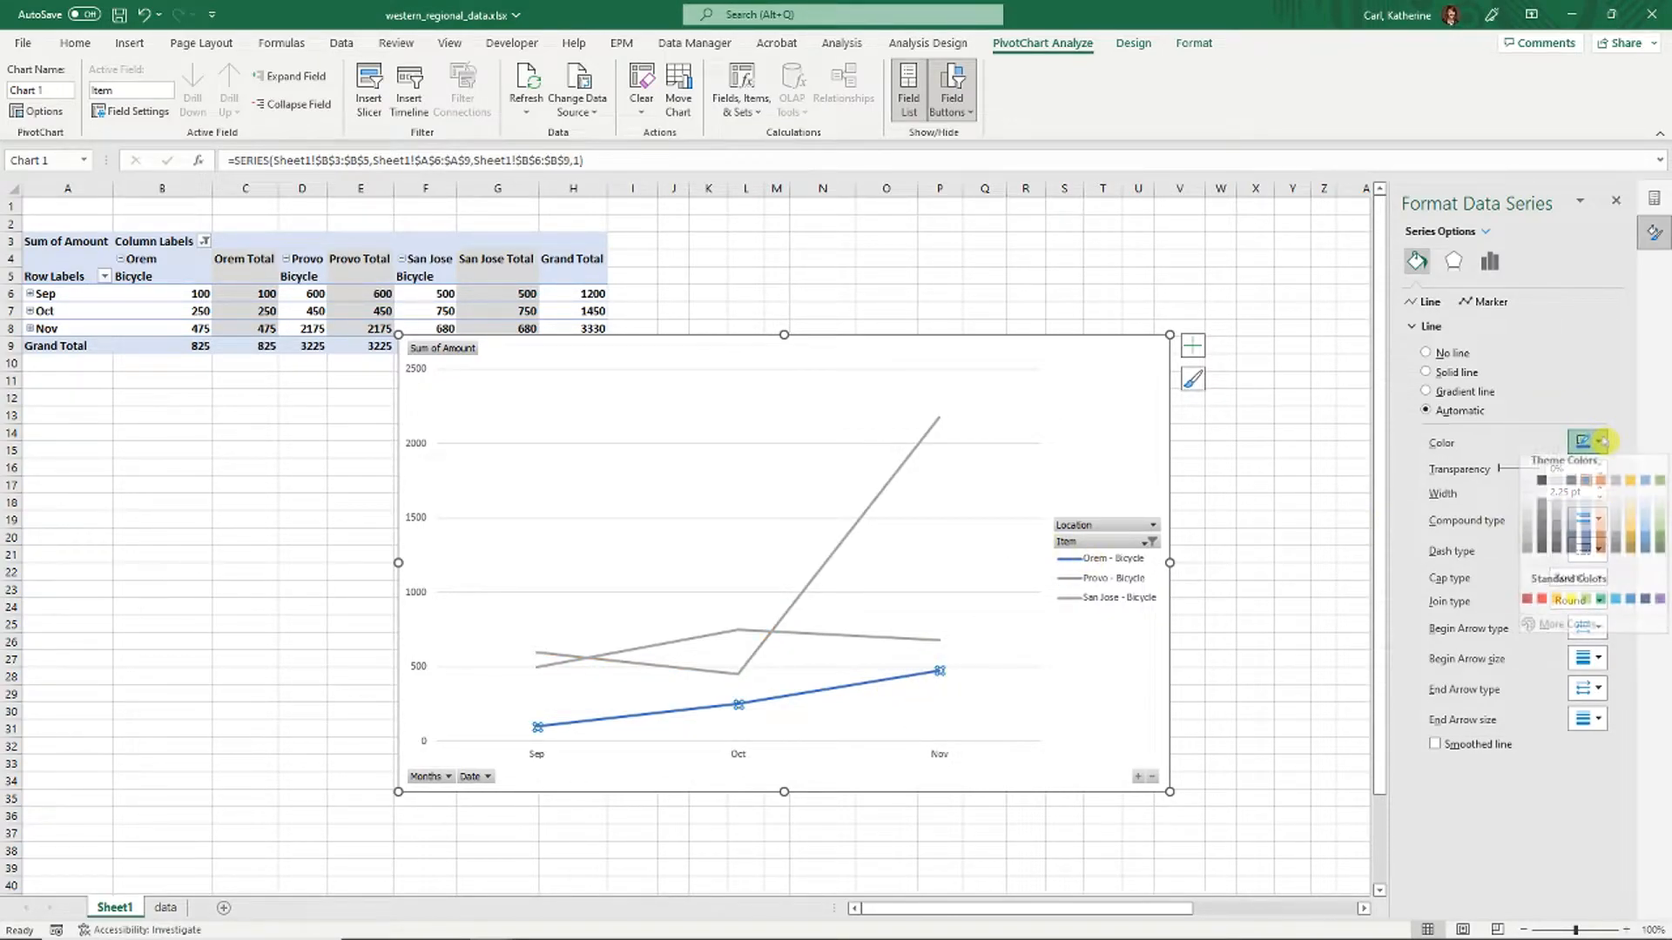
{"action": "left_click", "coordinate": [1617, 489]}
{"action": "left_click_drag", "start_coordinate": [1108, 343], "coordinate": [1127, 328]}
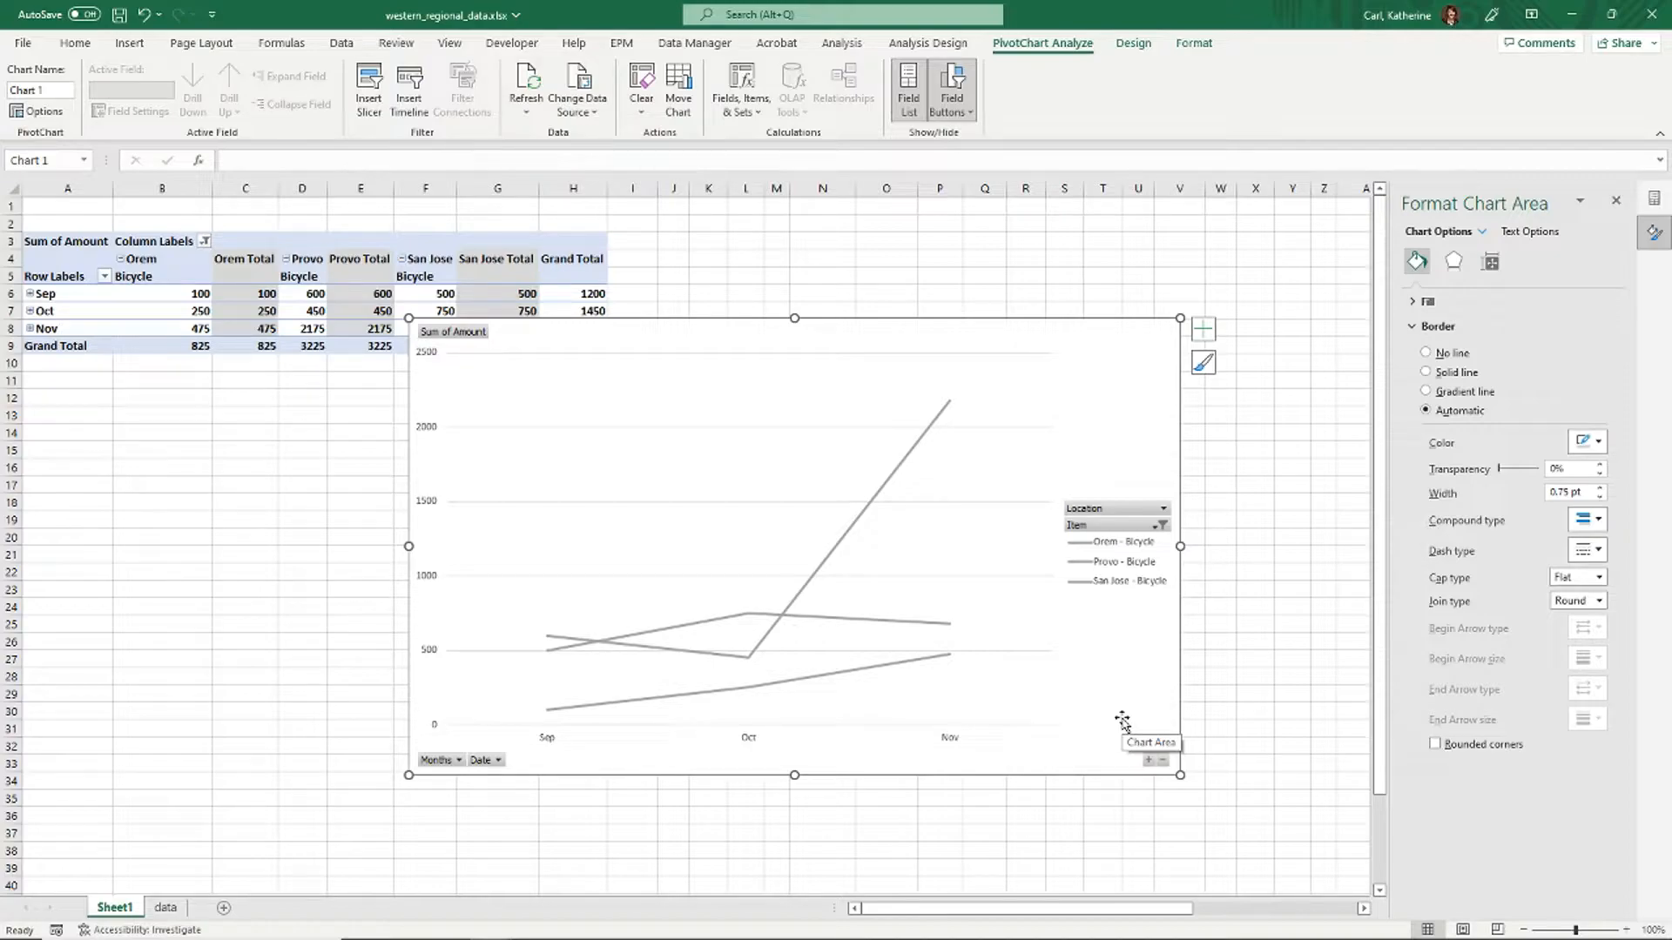
Emphasize the Provo - Bicycle line by setting its line color to the orange theme color.
{"action": "left_click", "coordinate": [884, 485]}
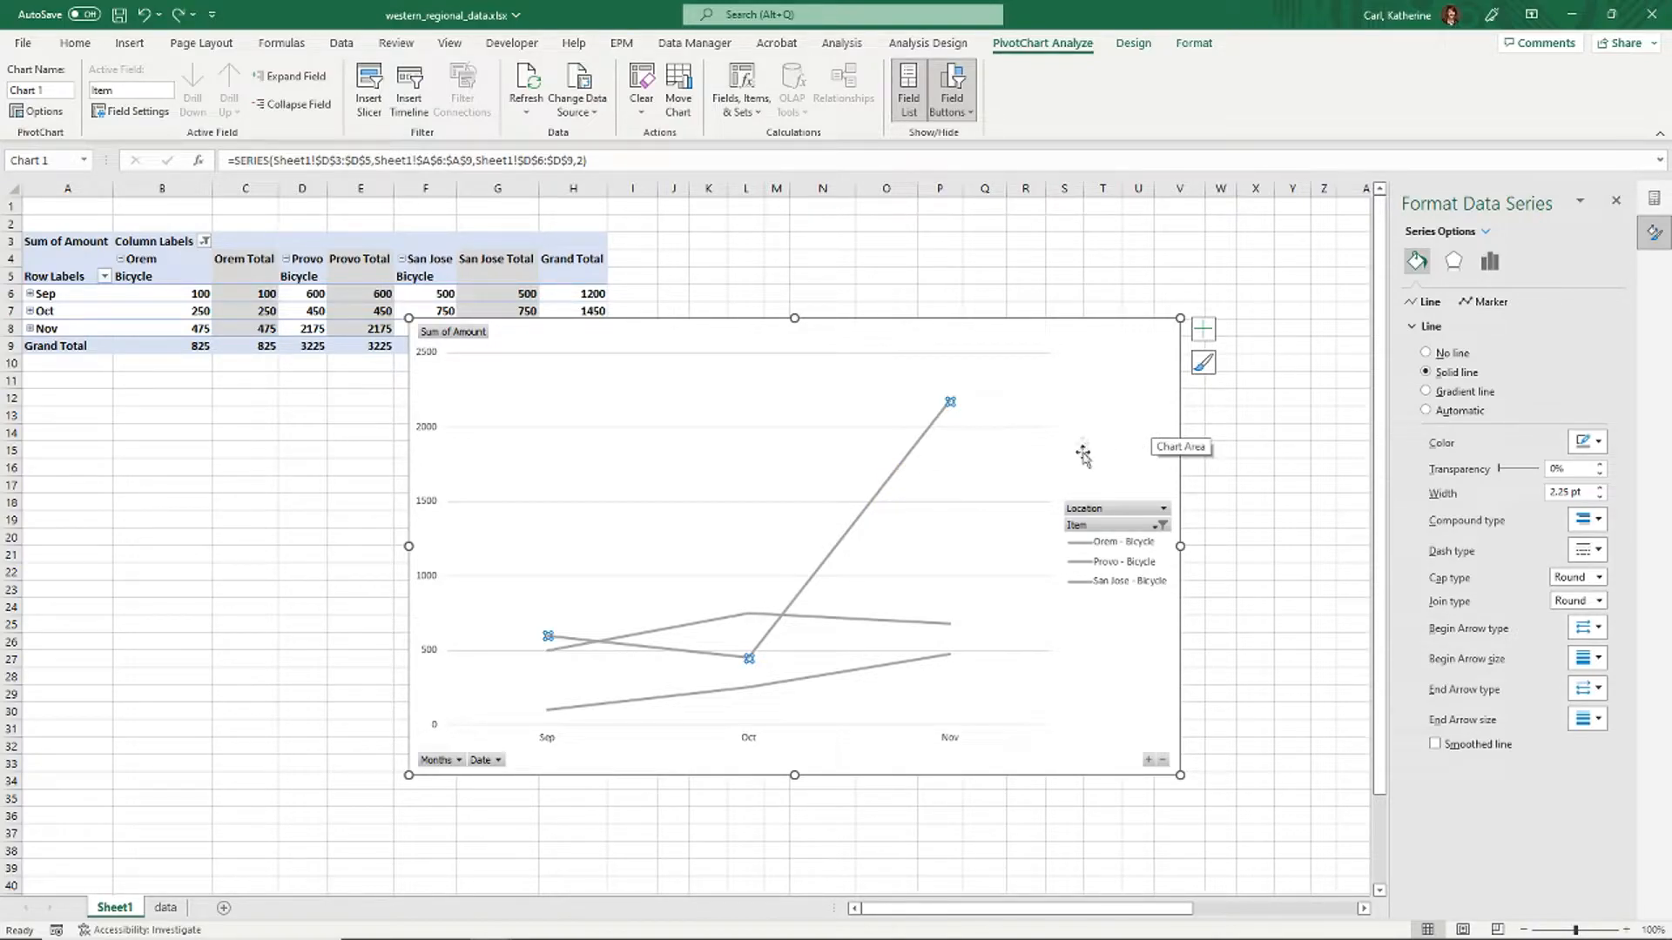
{"action": "left_click", "coordinate": [1108, 384]}
{"action": "left_click", "coordinate": [911, 452]}
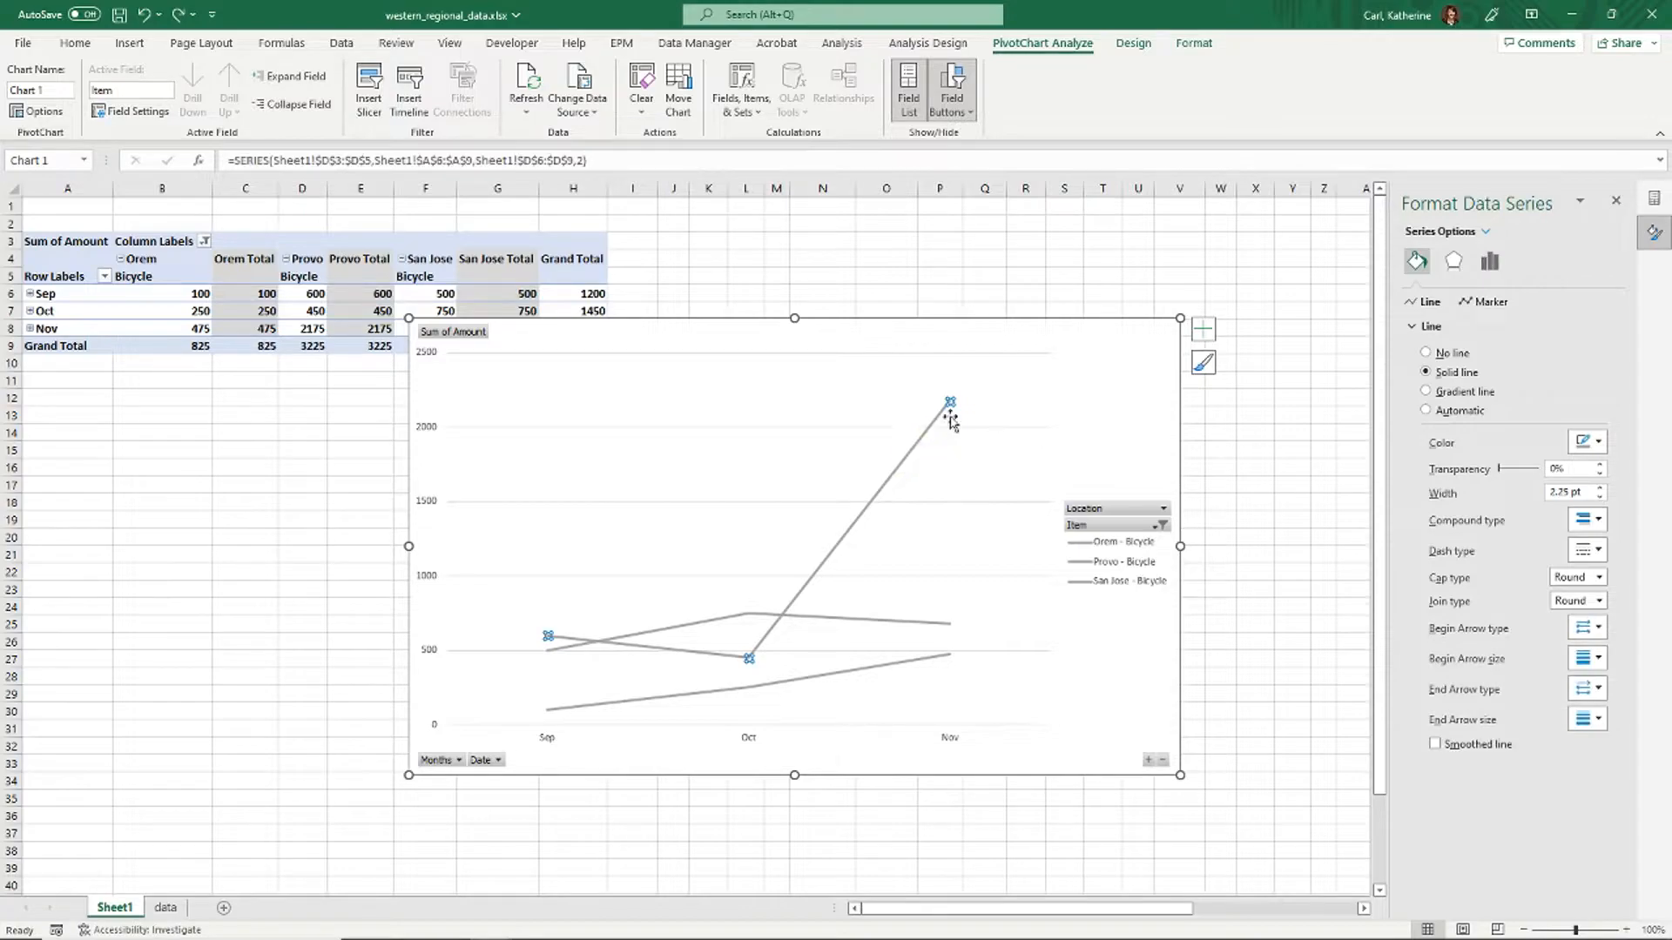
{"action": "left_click", "coordinate": [1590, 444]}
{"action": "left_click", "coordinate": [1602, 492]}
Delete the vertical value axis from the chart.
{"action": "left_click", "coordinate": [429, 500]}
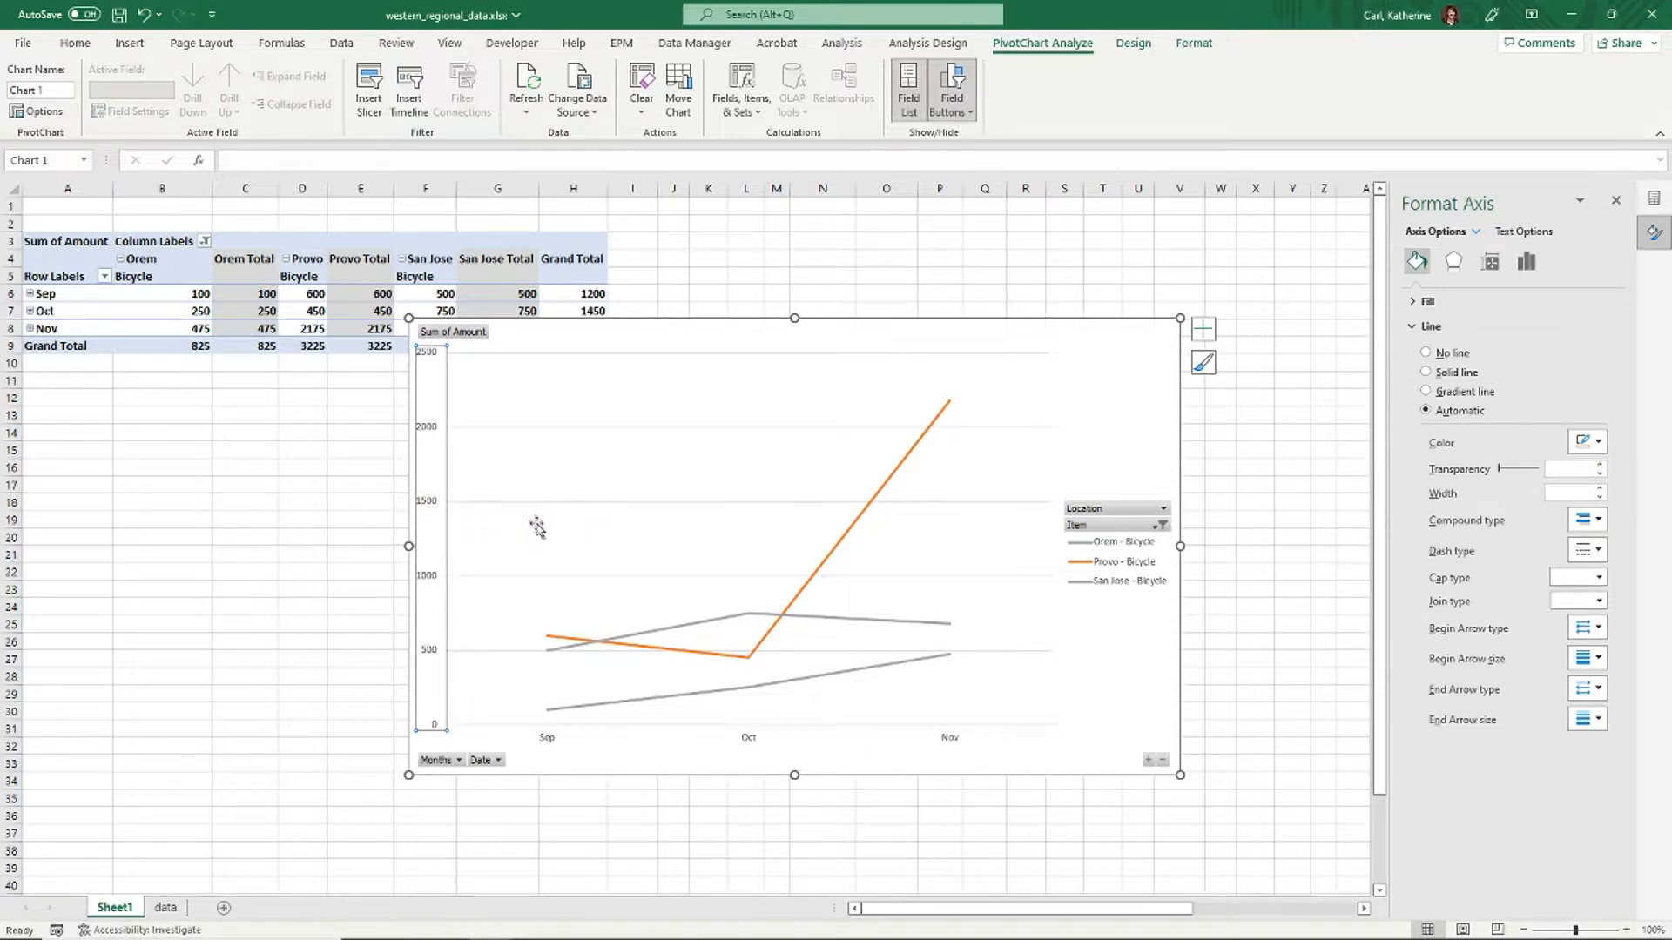
{"action": "left_click", "coordinate": [553, 536]}
Enlarge the month labels on the horizontal axis to 24 pt and reduce them by one size step.
{"action": "left_click", "coordinate": [735, 738]}
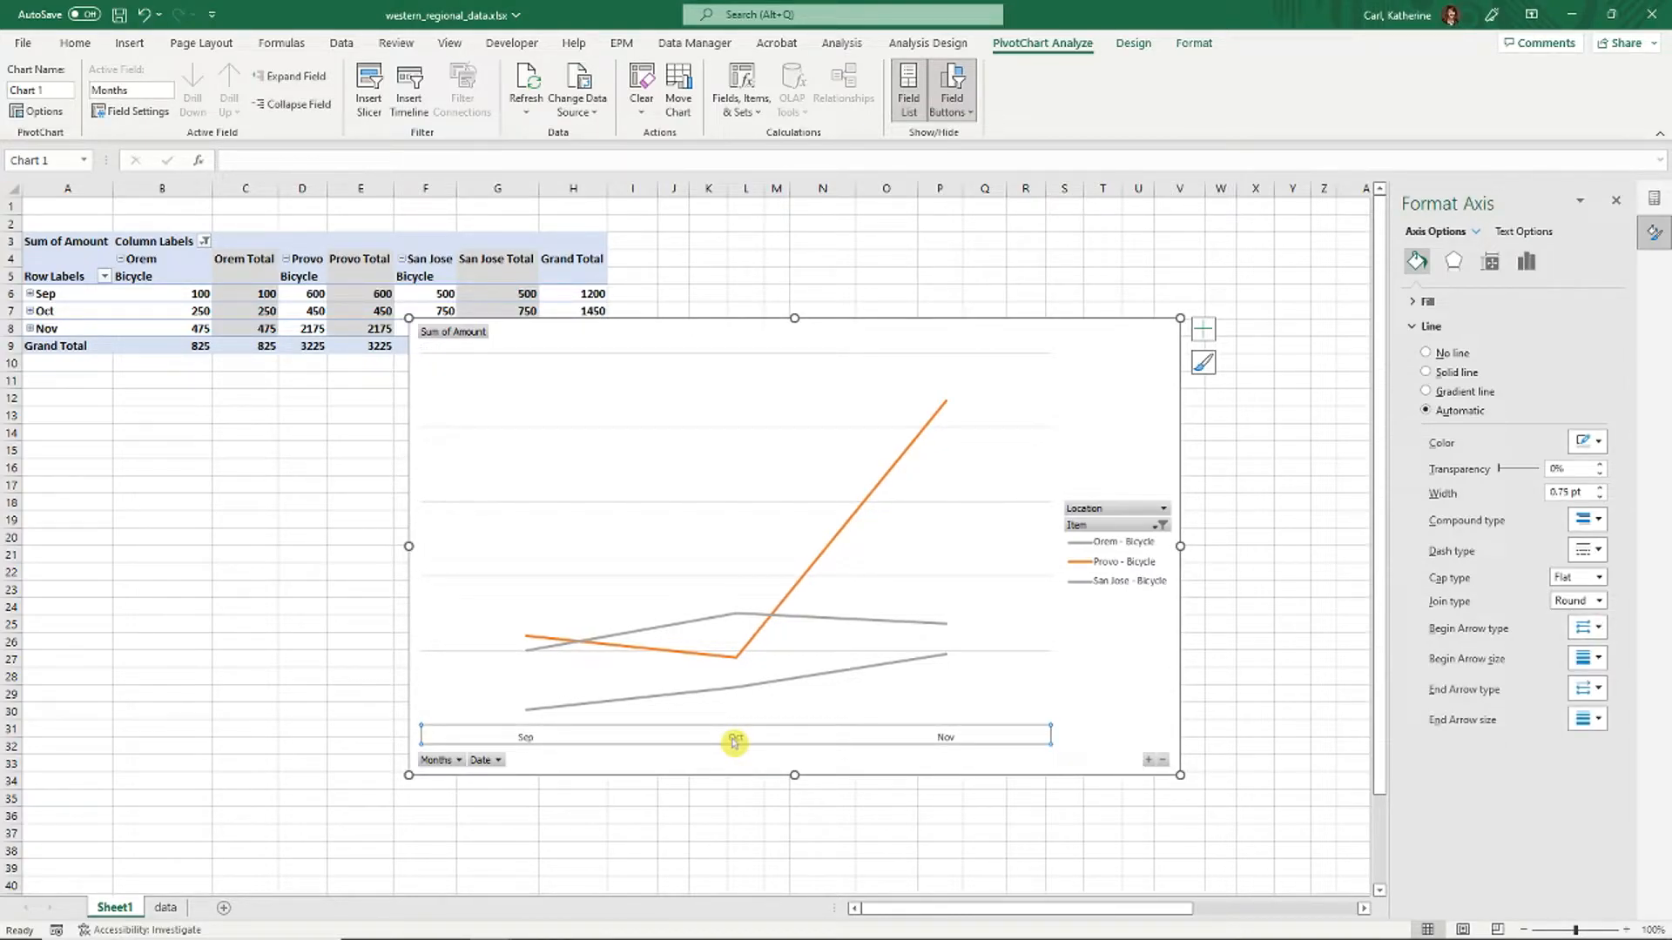
{"action": "left_click", "coordinate": [735, 741]}
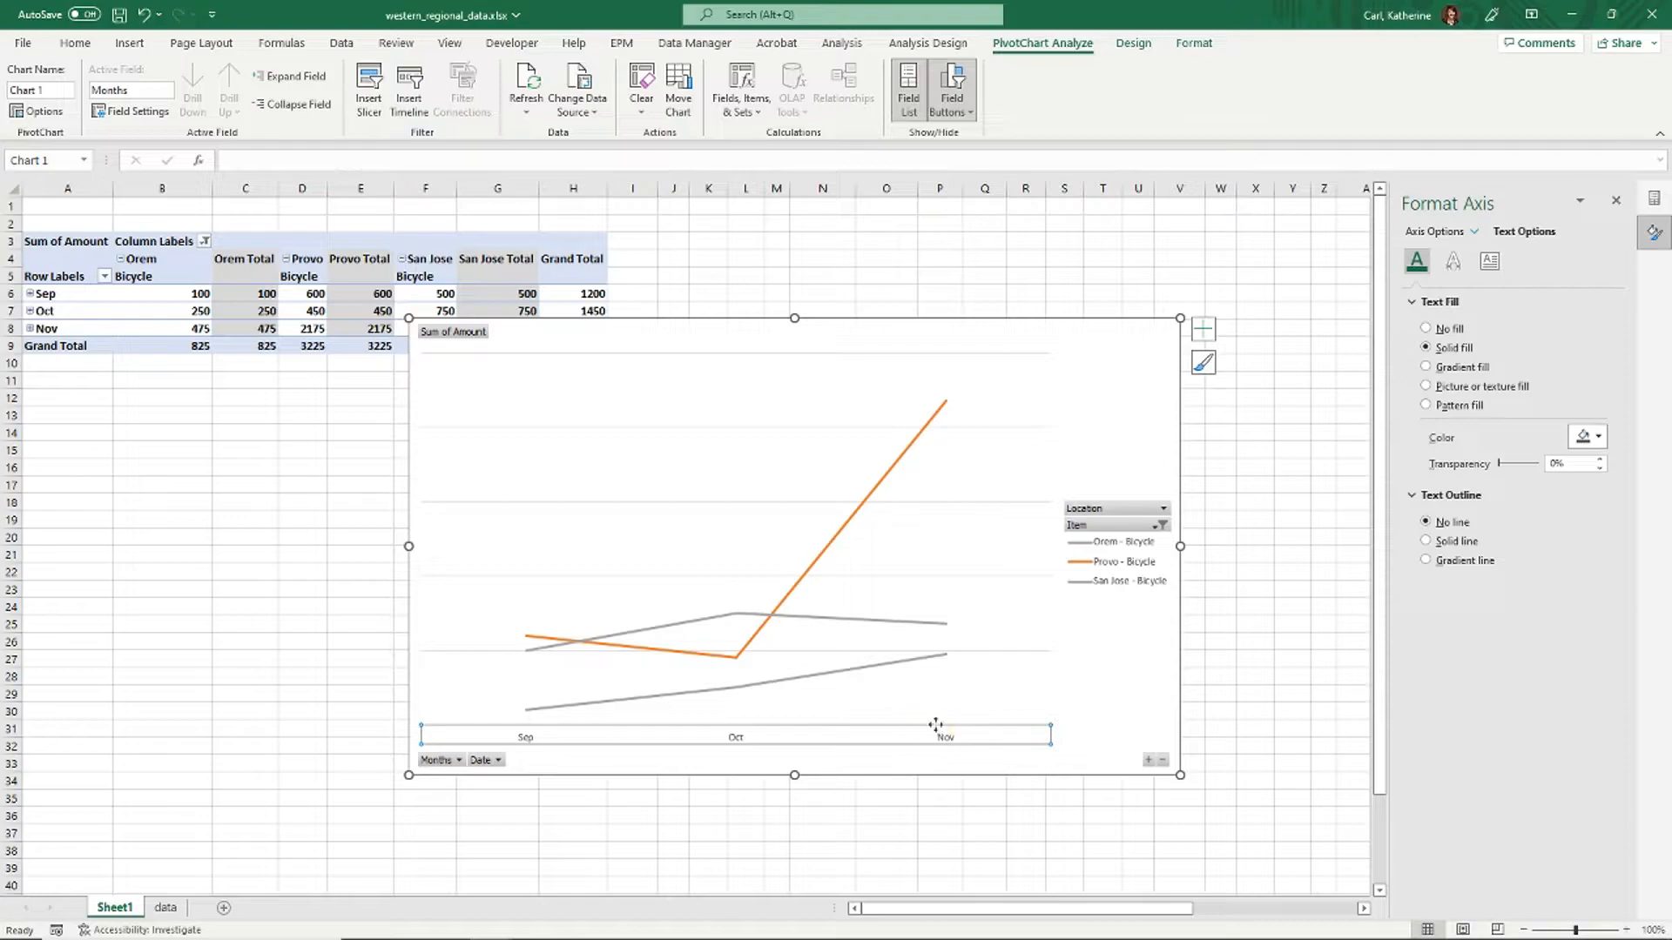
{"action": "left_click", "coordinate": [75, 44]}
{"action": "left_click", "coordinate": [307, 79]}
{"action": "left_click", "coordinate": [308, 78]}
{"action": "left_click", "coordinate": [307, 78]}
{"action": "left_click", "coordinate": [307, 78]}
{"action": "left_click", "coordinate": [307, 78]}
{"action": "left_click", "coordinate": [308, 78]}
{"action": "left_click", "coordinate": [308, 79]}
{"action": "left_click", "coordinate": [307, 78]}
{"action": "left_click", "coordinate": [307, 79]}
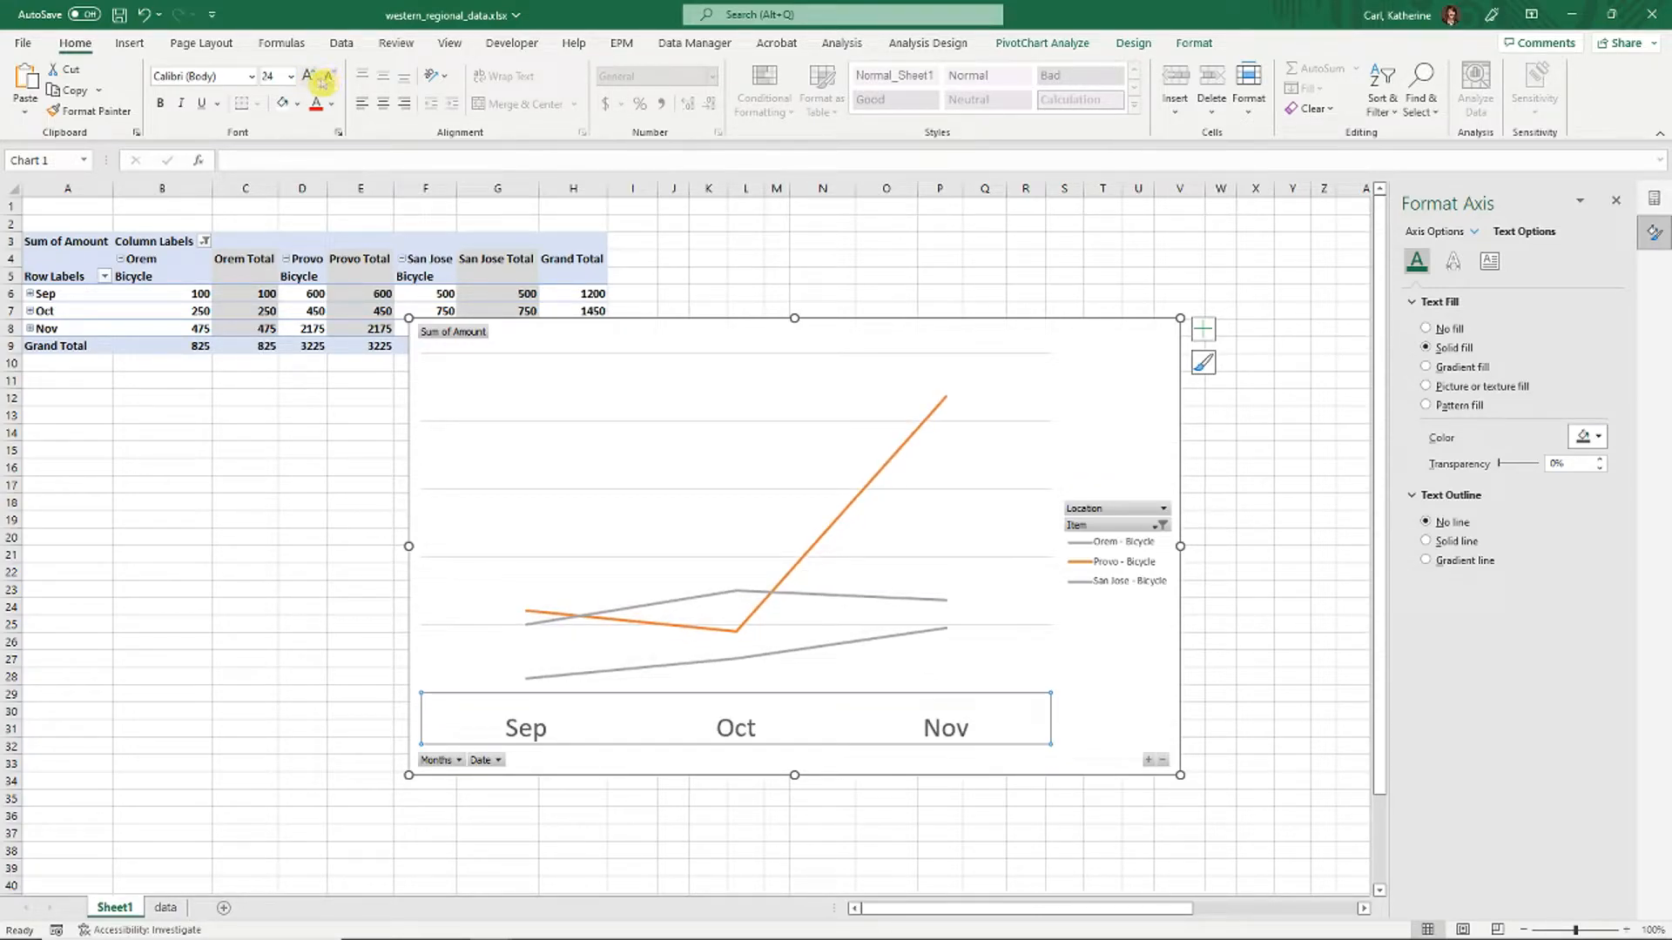
{"action": "left_click", "coordinate": [324, 81]}
Add a chart title to the PivotChart and set its text to "Bicycle Sales".
{"action": "left_click", "coordinate": [951, 441]}
{"action": "left_click", "coordinate": [1204, 329]}
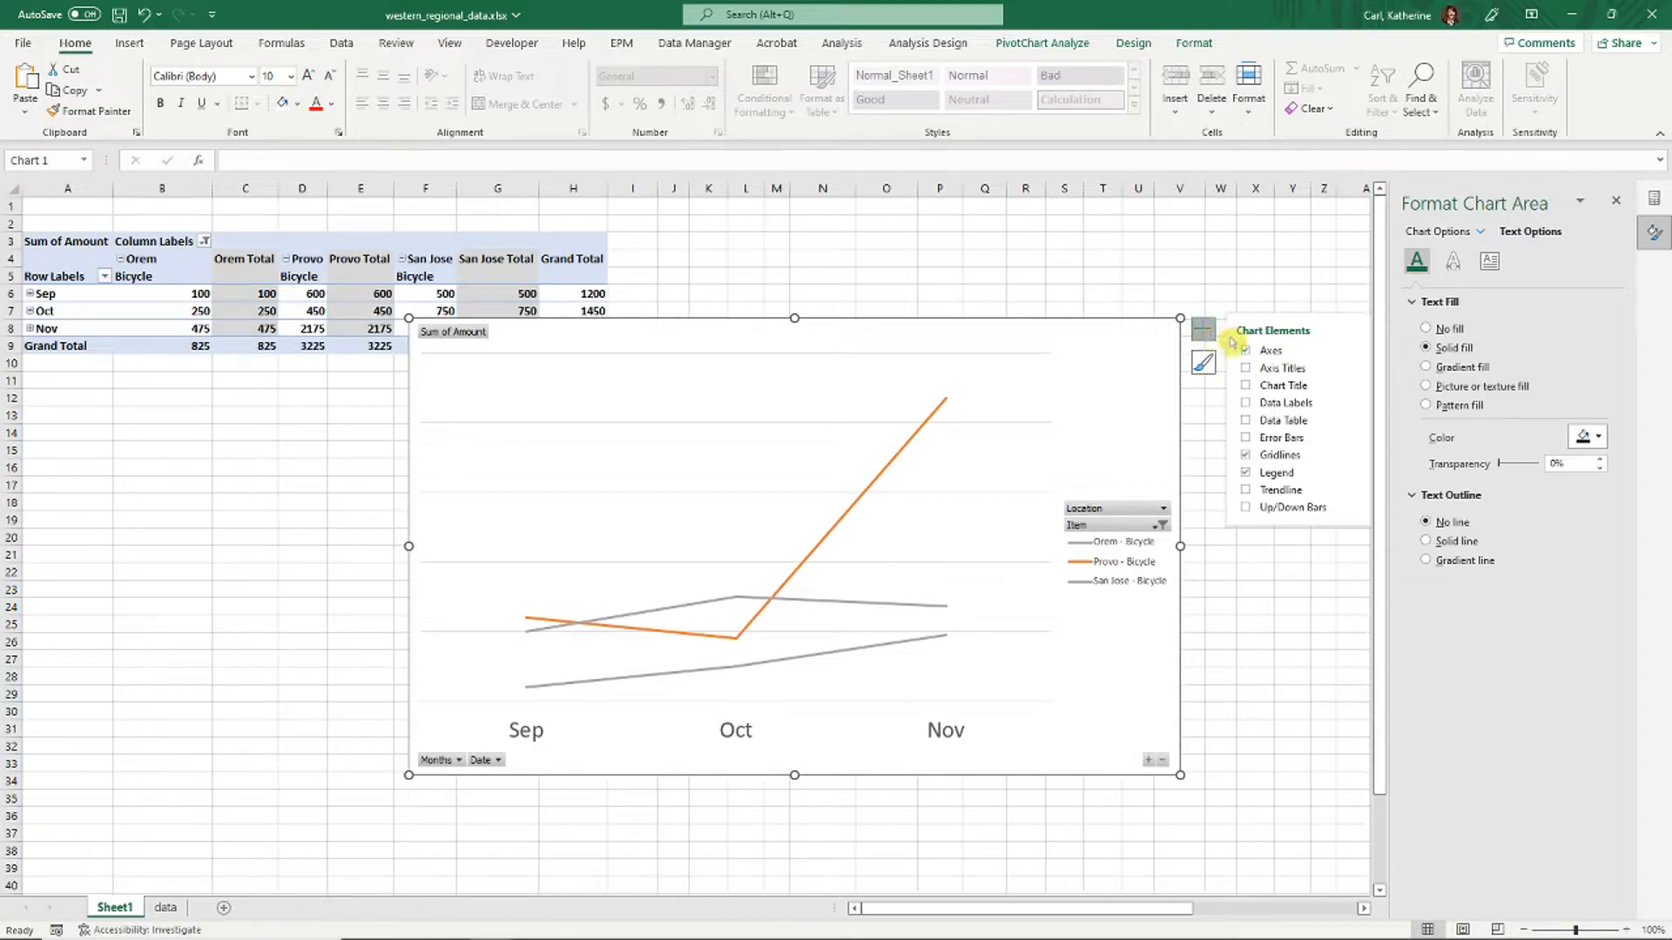
{"action": "left_click", "coordinate": [1246, 385]}
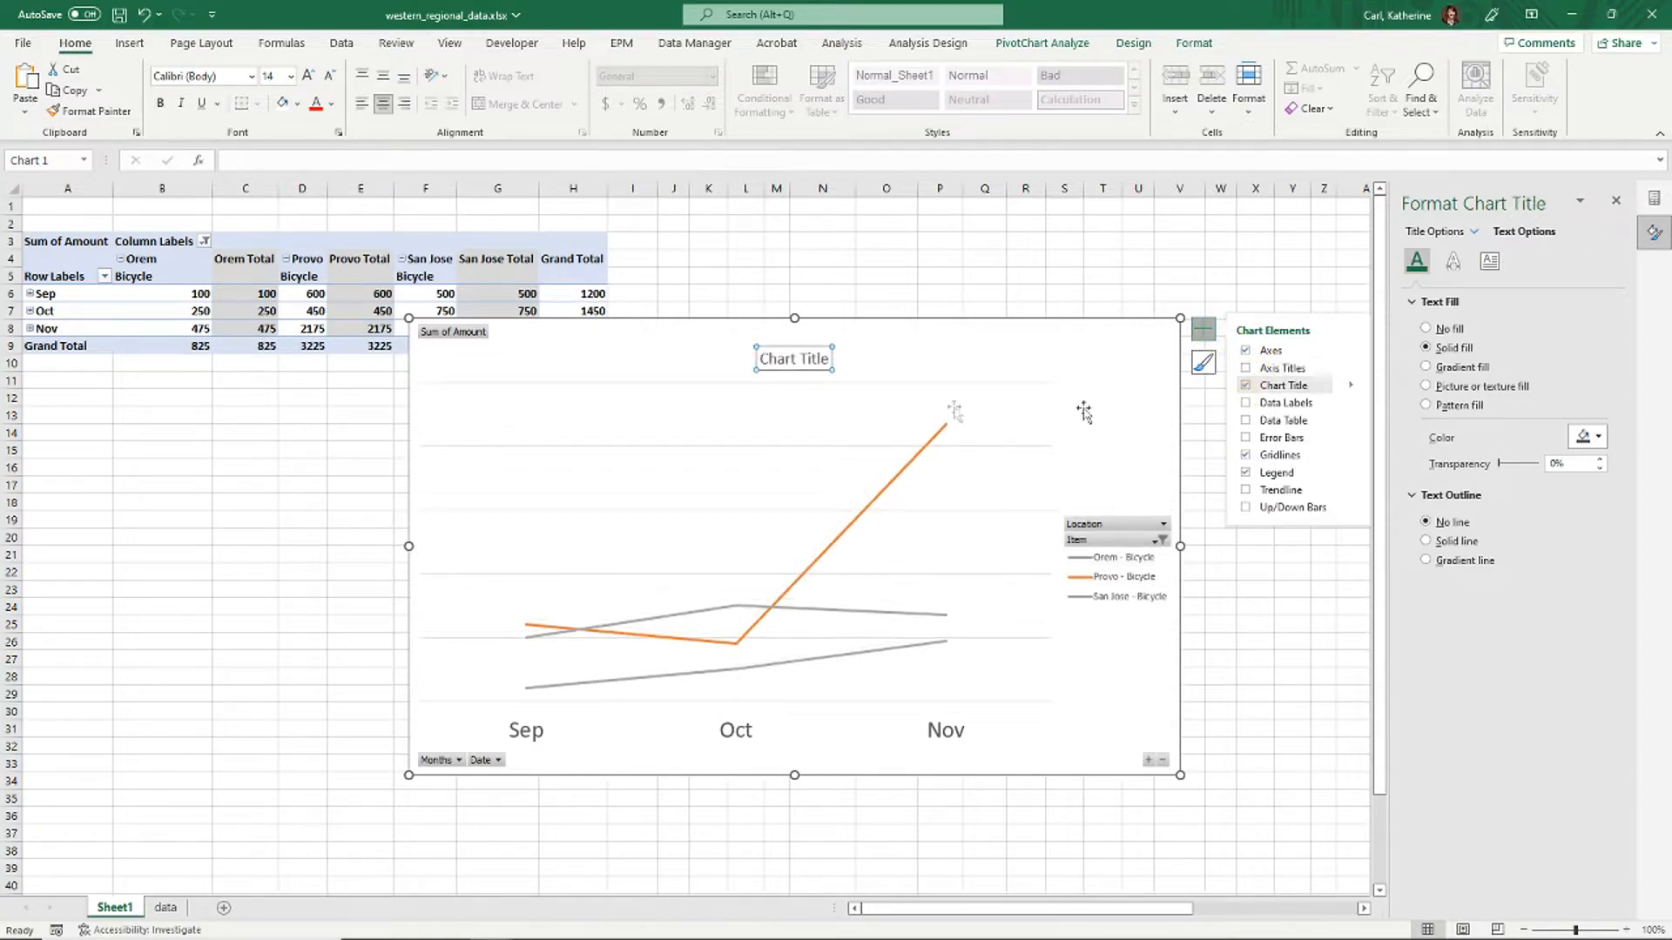
{"action": "triple_click", "coordinate": [810, 368]}
{"action": "type", "text": "Bicycle Sales"}
{"action": "left_click", "coordinate": [1058, 349]}
Enlarge the chart title's font by five size steps.
{"action": "left_click", "coordinate": [811, 368]}
{"action": "left_click", "coordinate": [308, 76]}
{"action": "left_click", "coordinate": [309, 77]}
{"action": "left_click", "coordinate": [308, 77]}
{"action": "left_click", "coordinate": [308, 76]}
{"action": "left_click", "coordinate": [308, 77]}
{"action": "left_click", "coordinate": [1015, 433]}
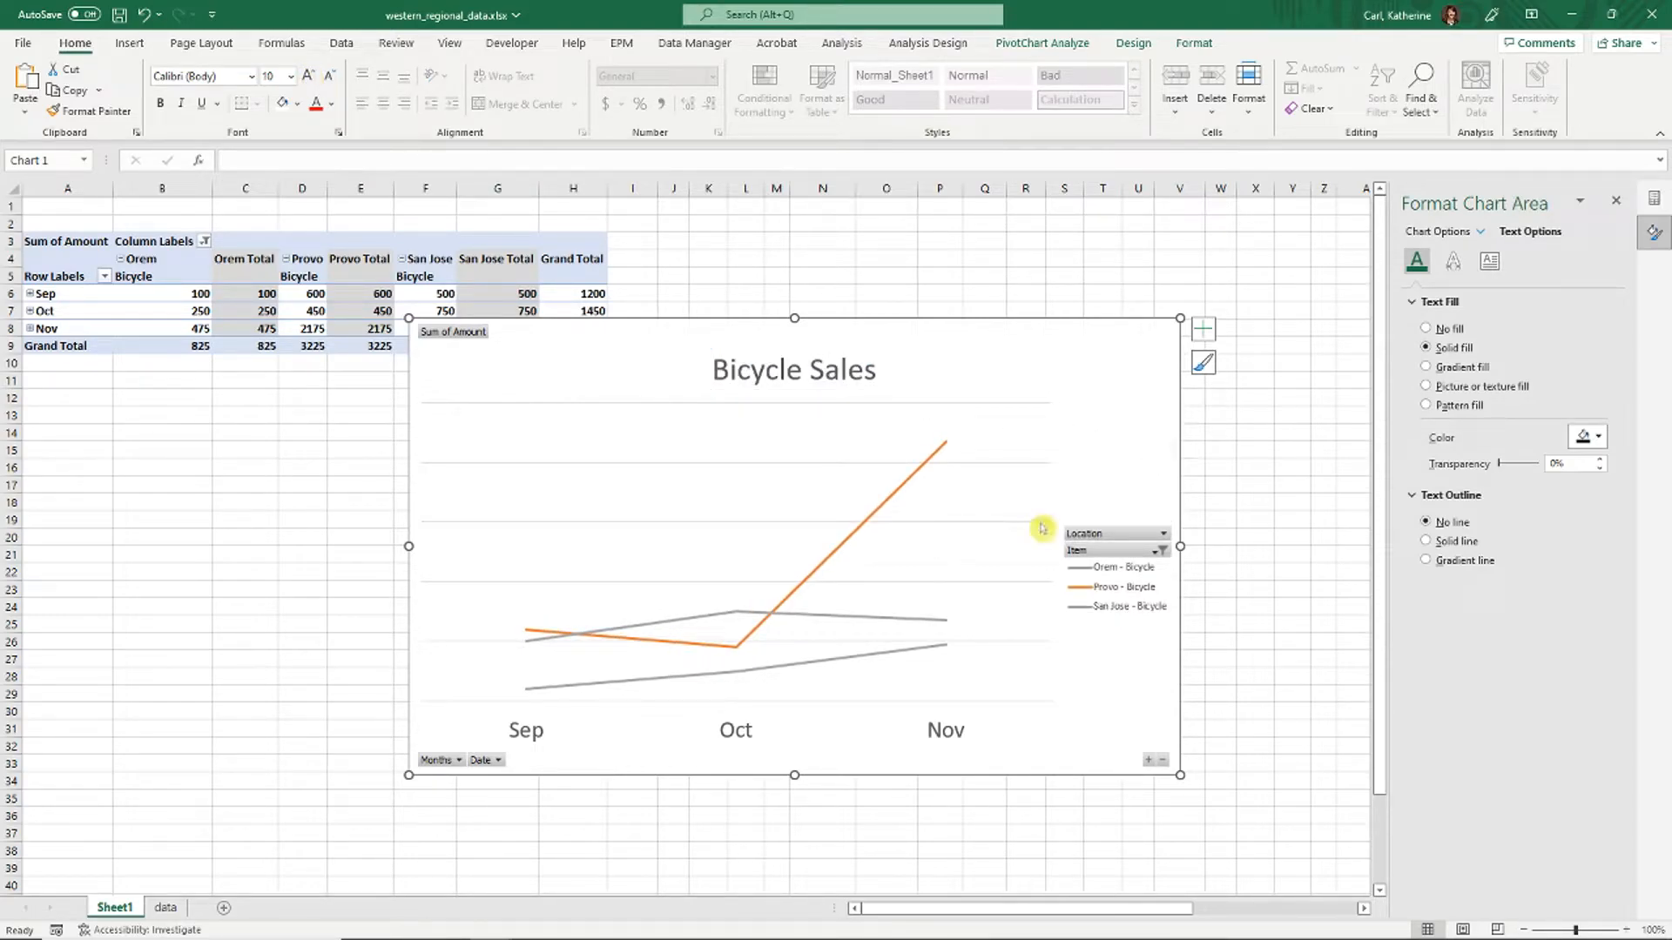
Give the whole Provo - Bicycle line built-in circle markers.
{"action": "left_click", "coordinate": [924, 472]}
{"action": "left_click", "coordinate": [919, 472]}
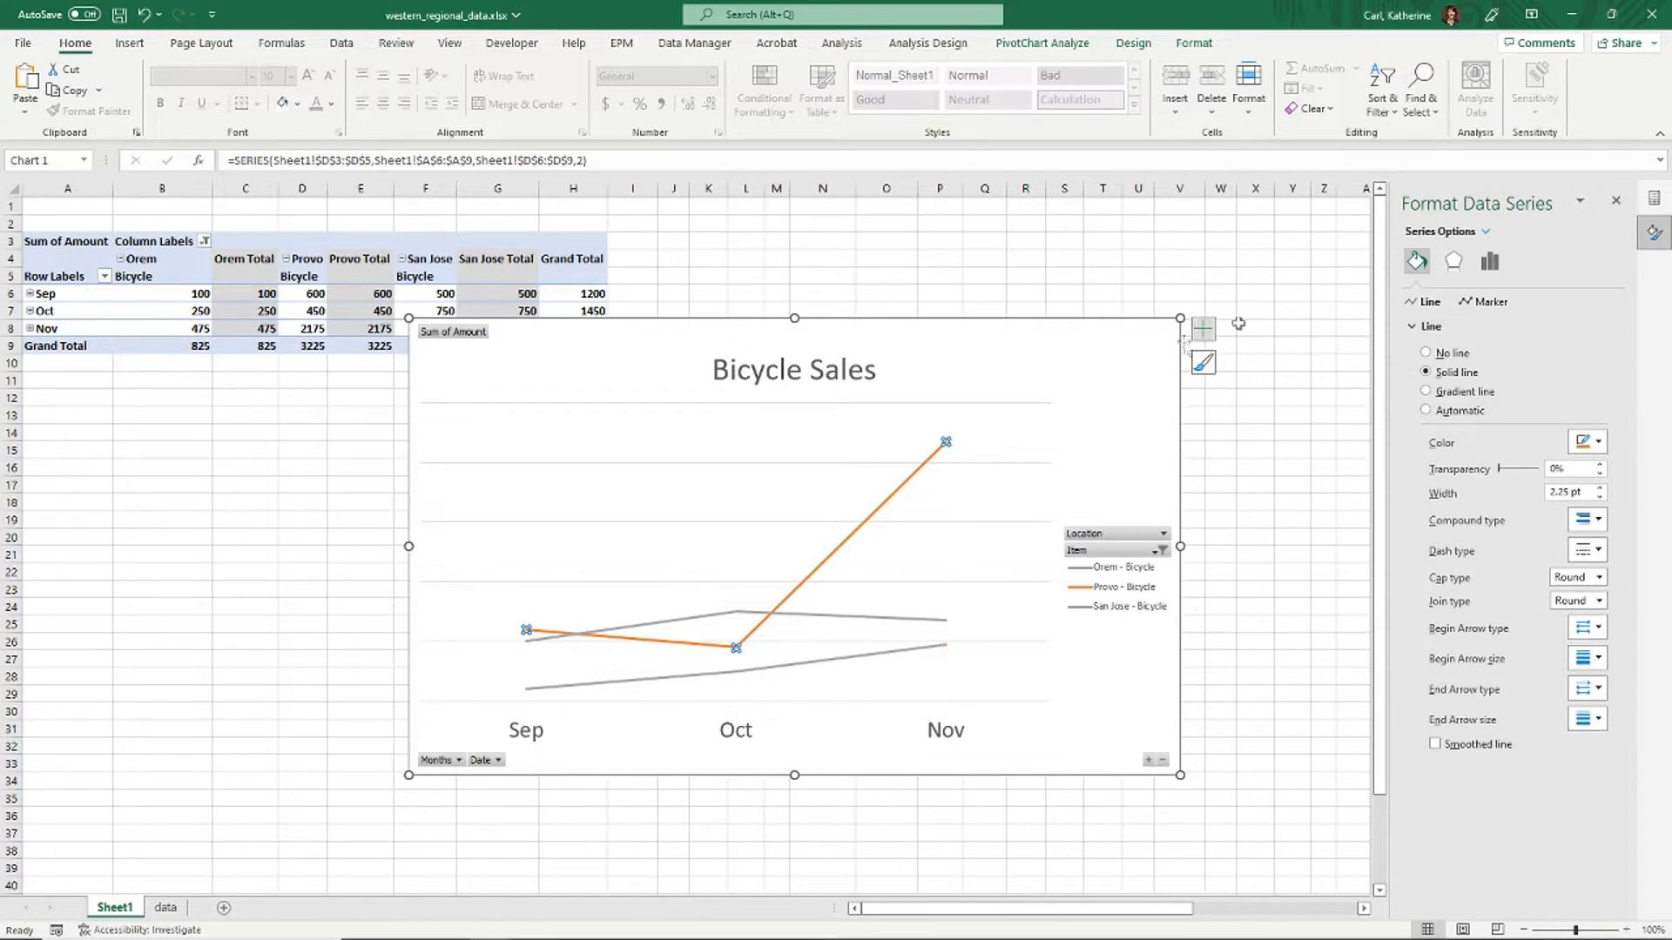
{"action": "left_click", "coordinate": [881, 514]}
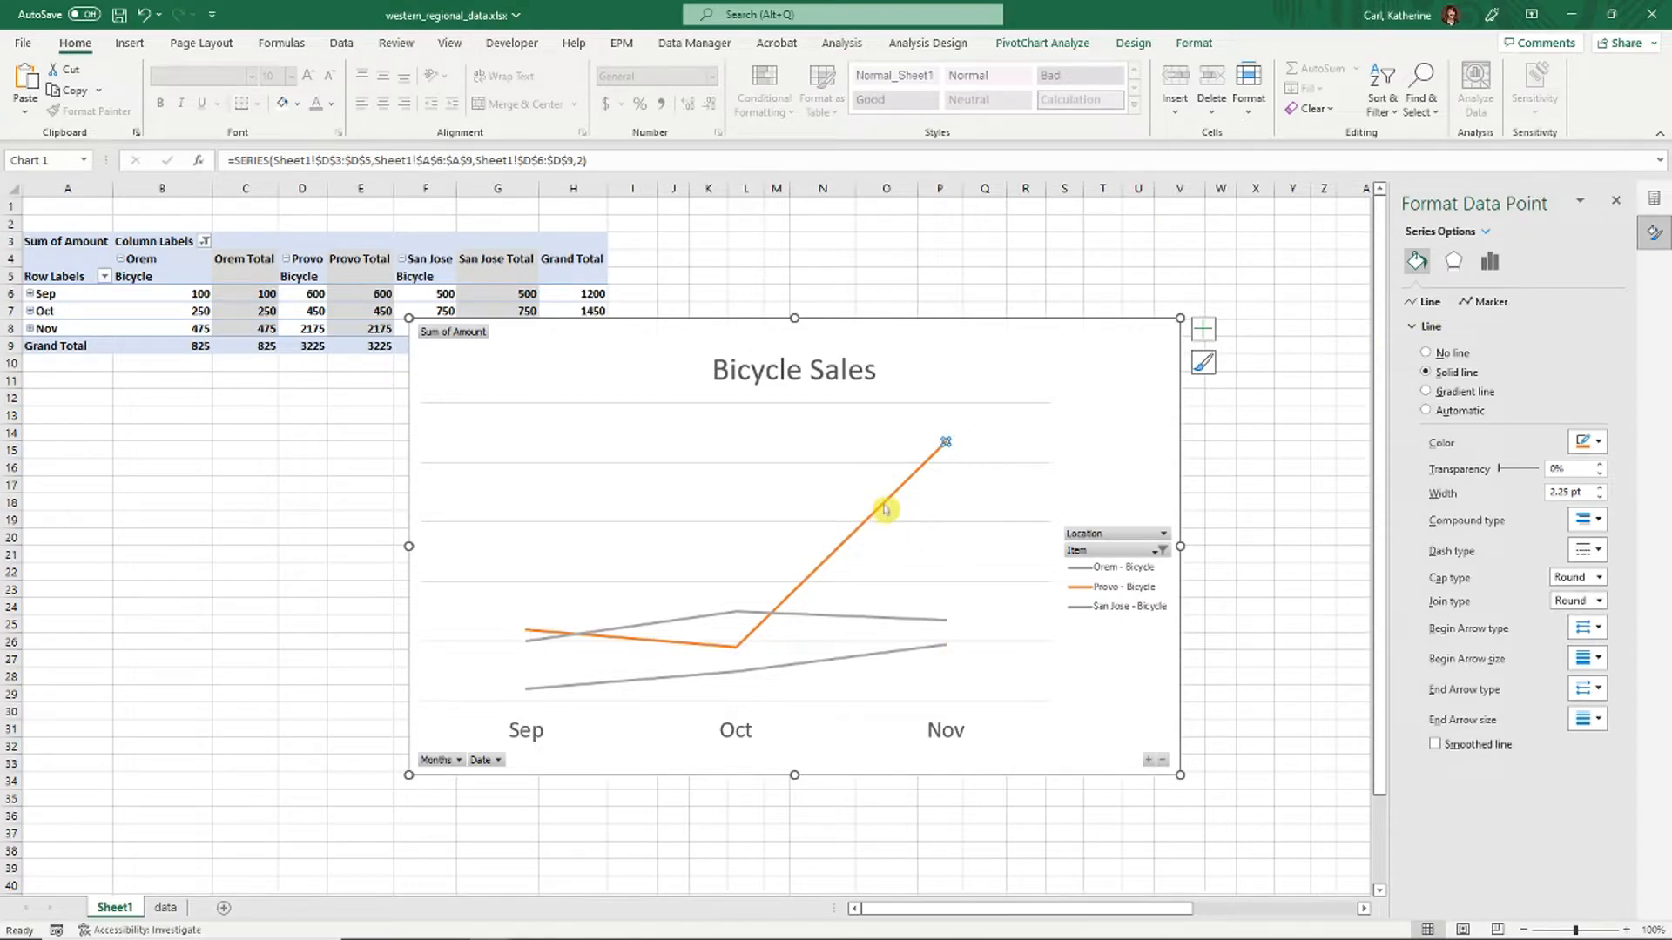
{"action": "left_click", "coordinate": [884, 436]}
{"action": "left_click", "coordinate": [854, 532]}
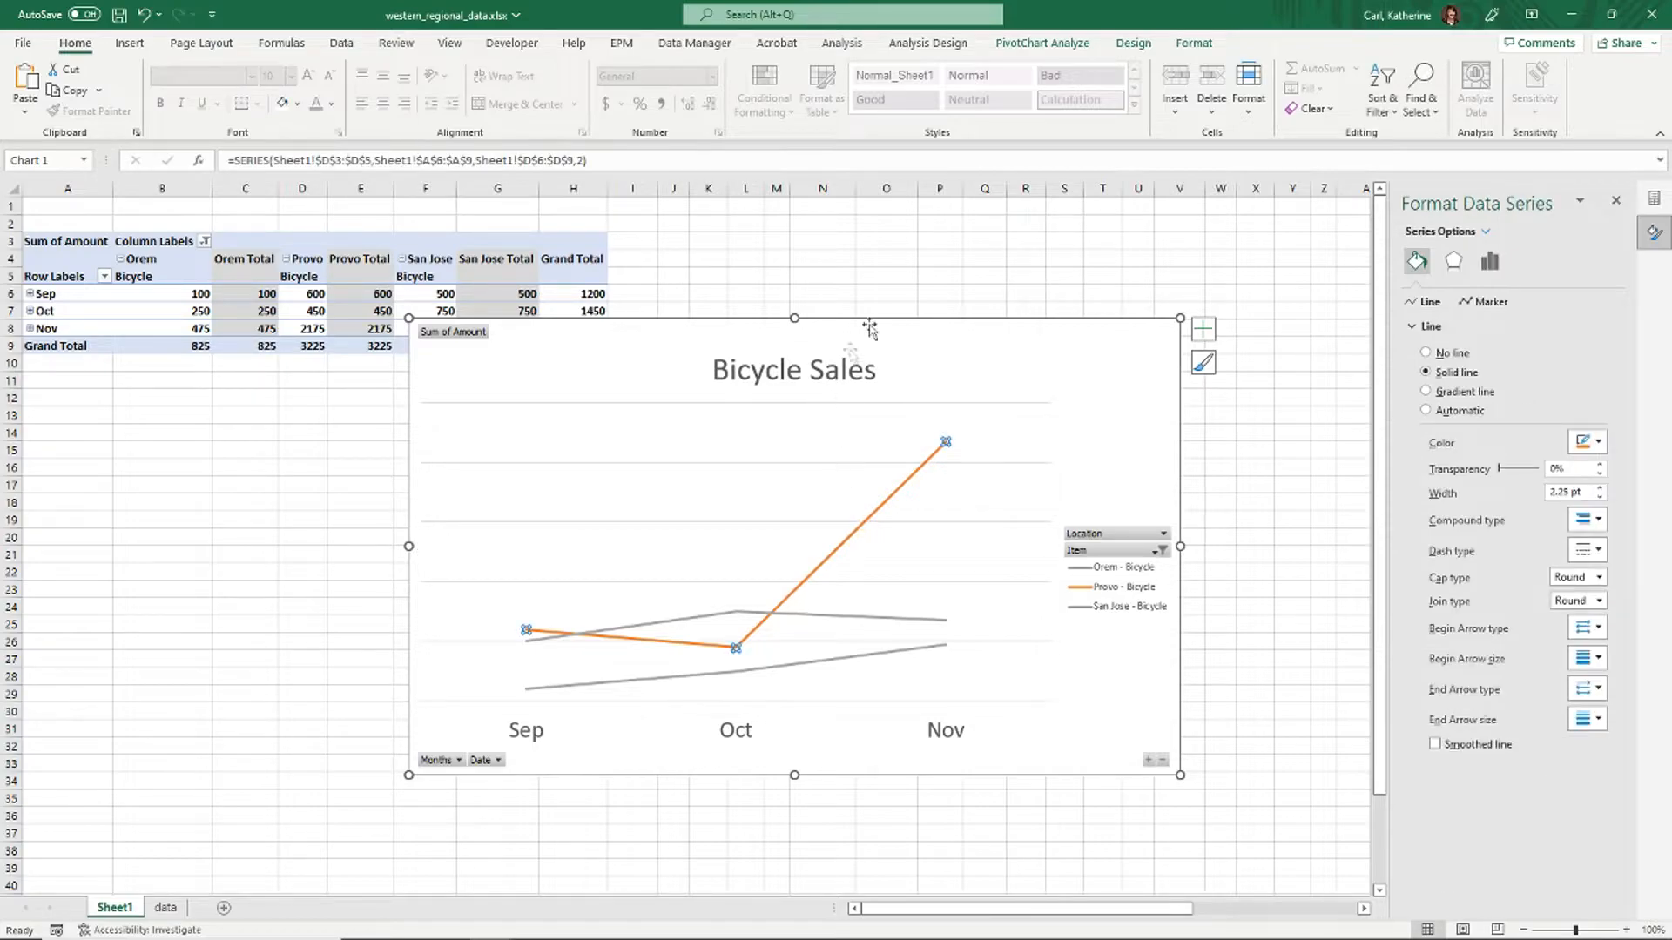
{"action": "left_click", "coordinate": [1483, 304]}
{"action": "left_click", "coordinate": [1480, 325]}
{"action": "left_click", "coordinate": [1493, 412]}
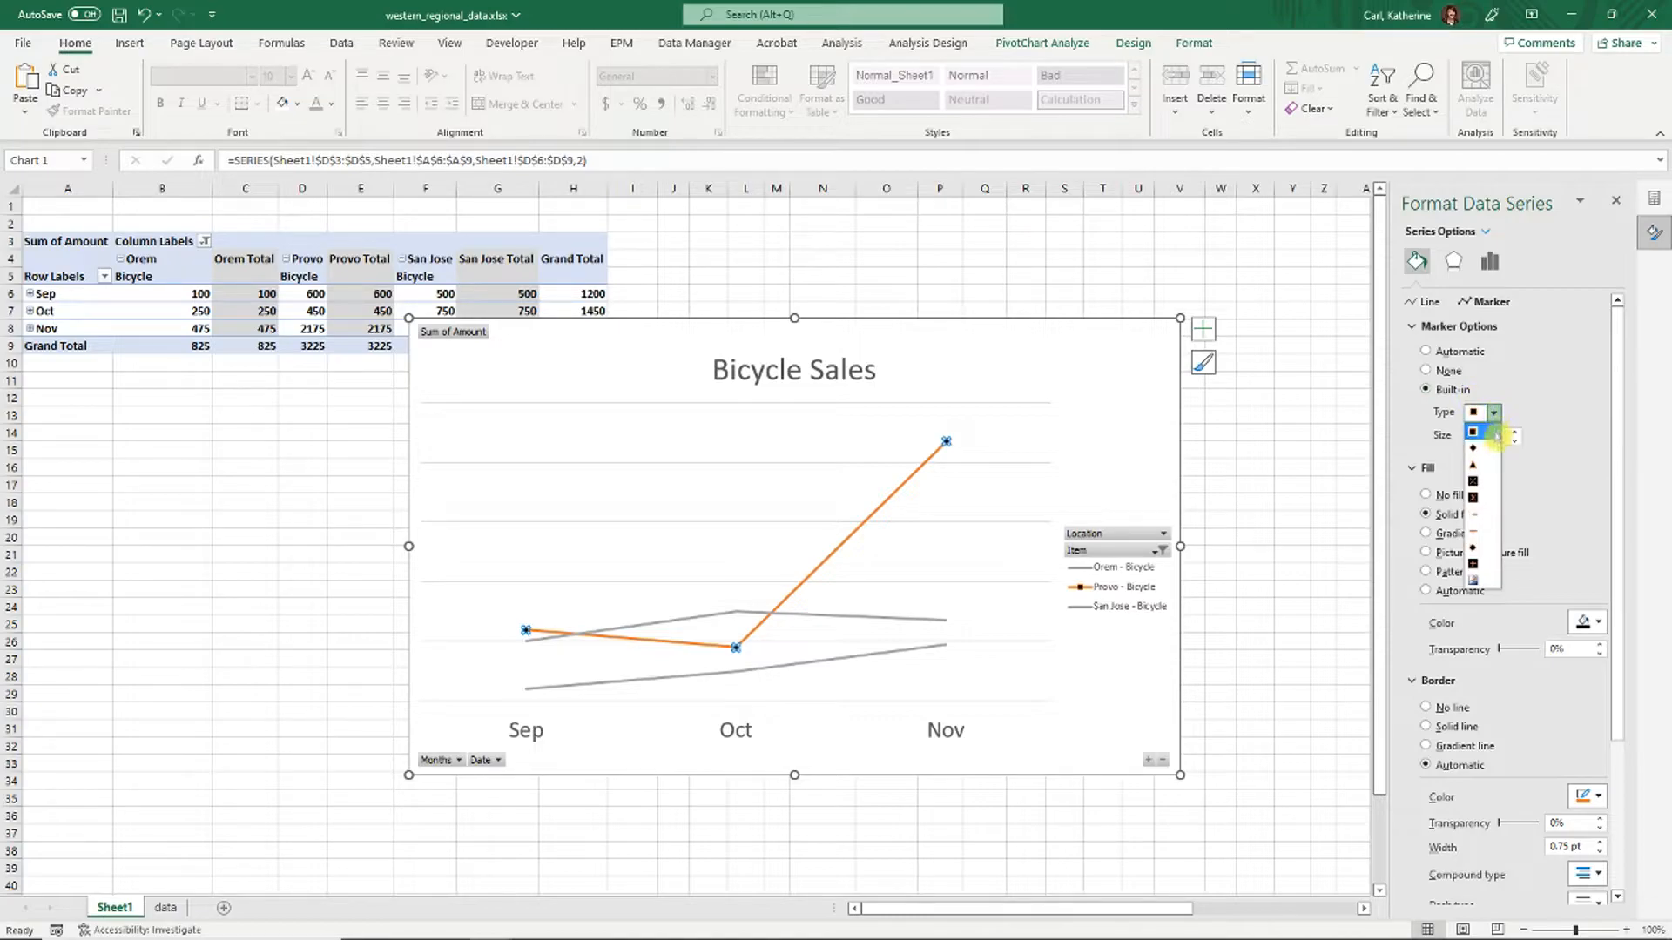
{"action": "left_click", "coordinate": [1474, 547]}
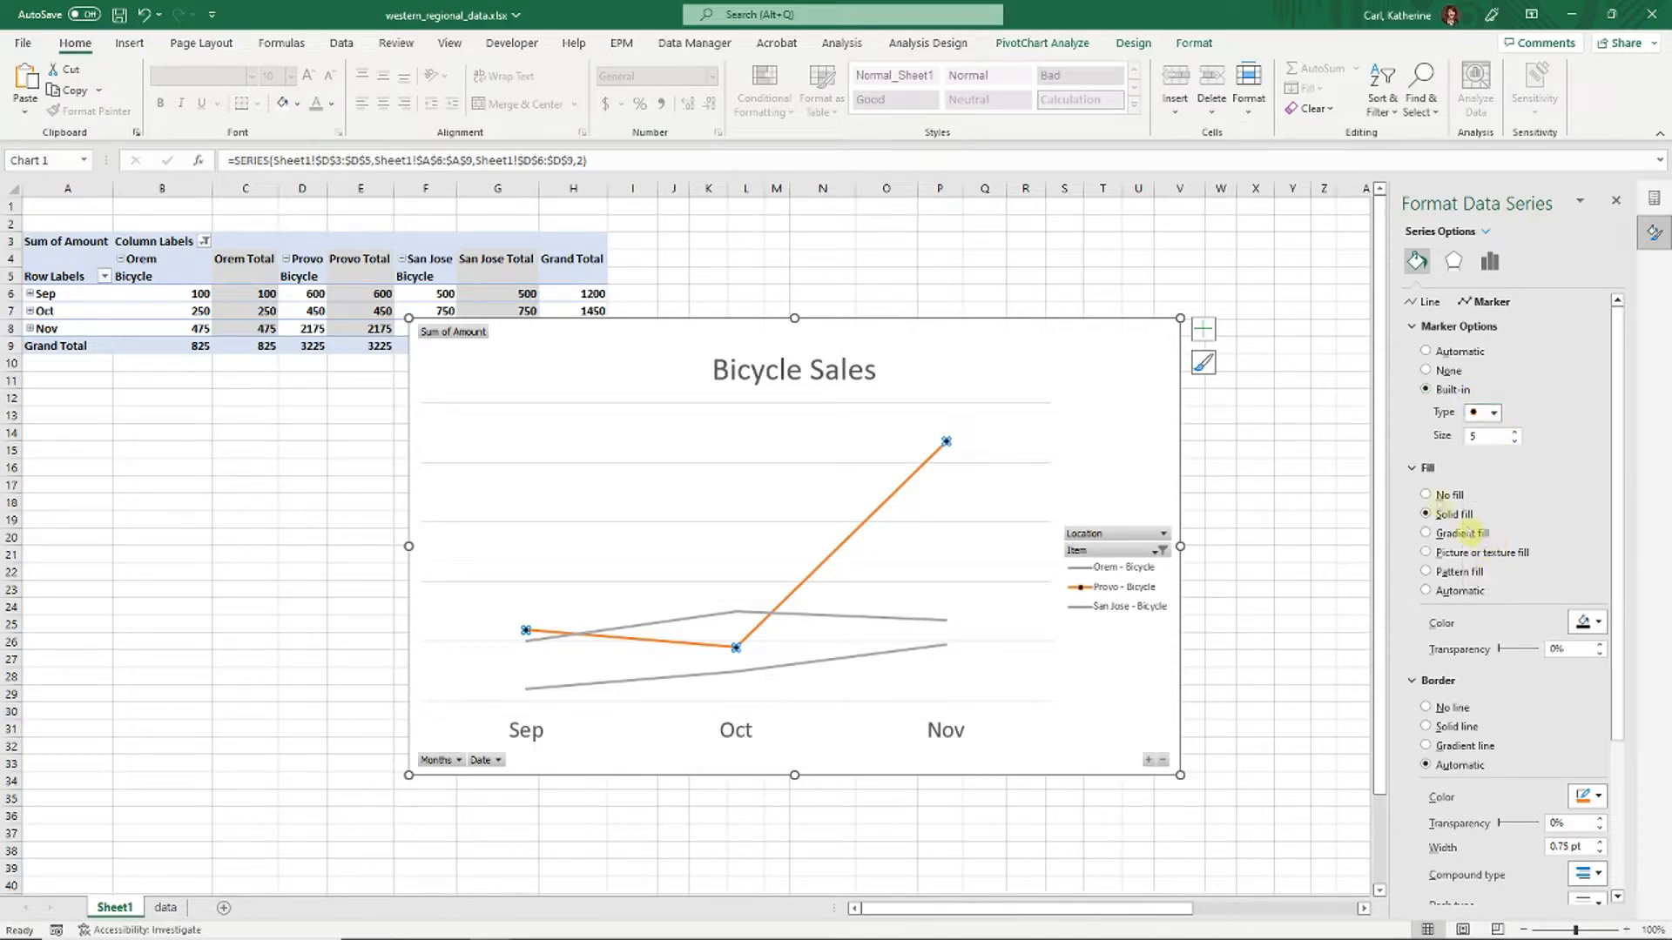
Fill the Provo - Bicycle markers with the orange theme color that matches their line.
{"action": "left_click", "coordinate": [1584, 621]}
{"action": "left_click", "coordinate": [1600, 668]}
{"action": "left_click", "coordinate": [1428, 468]}
{"action": "left_click", "coordinate": [1106, 469]}
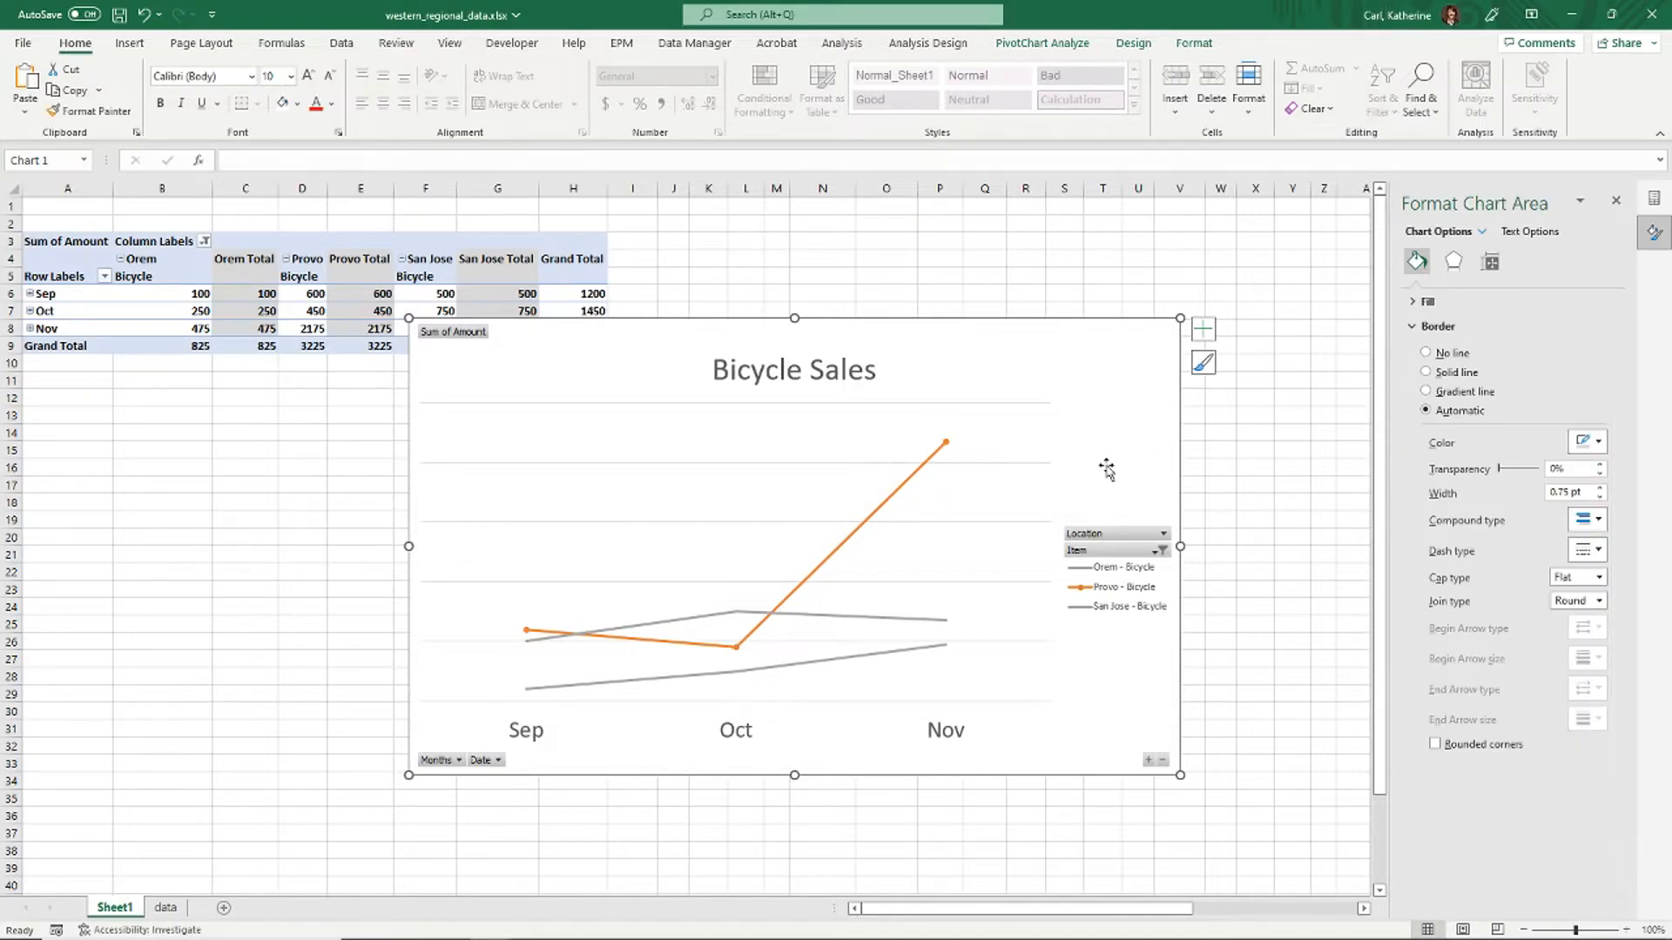
Add built-in circle markers of size 8 to the San Jose - Bicycle line and set the Provo - Bicycle markers to size 8.
{"action": "left_click", "coordinate": [934, 625]}
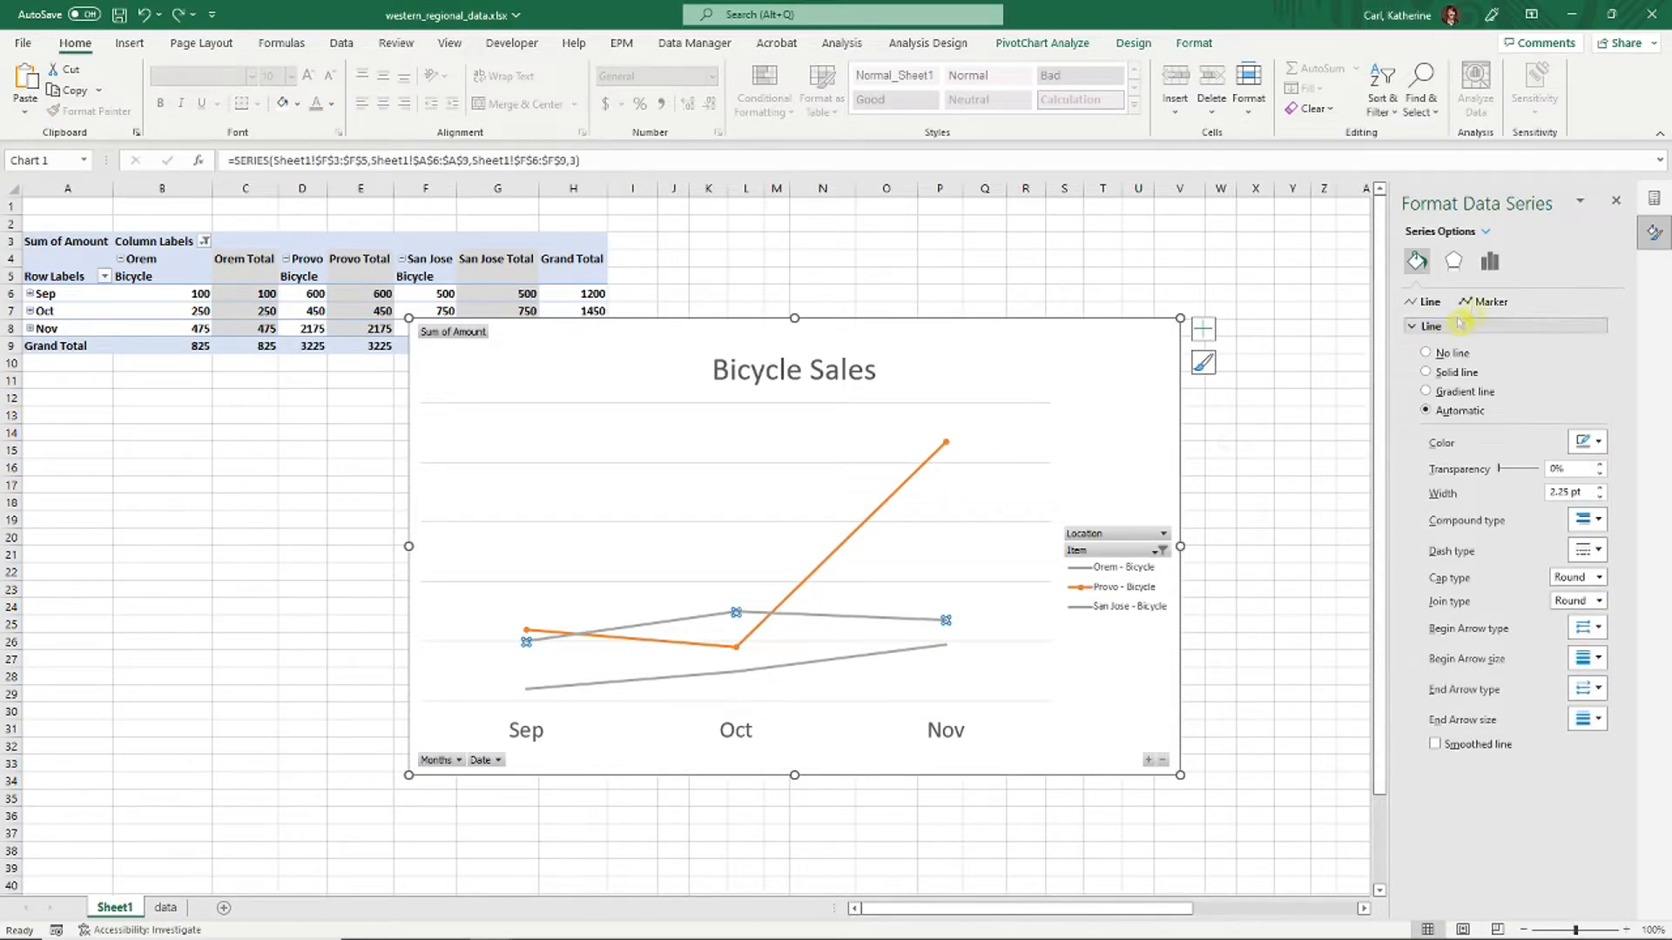
{"action": "left_click", "coordinate": [1489, 301]}
{"action": "left_click", "coordinate": [1458, 326]}
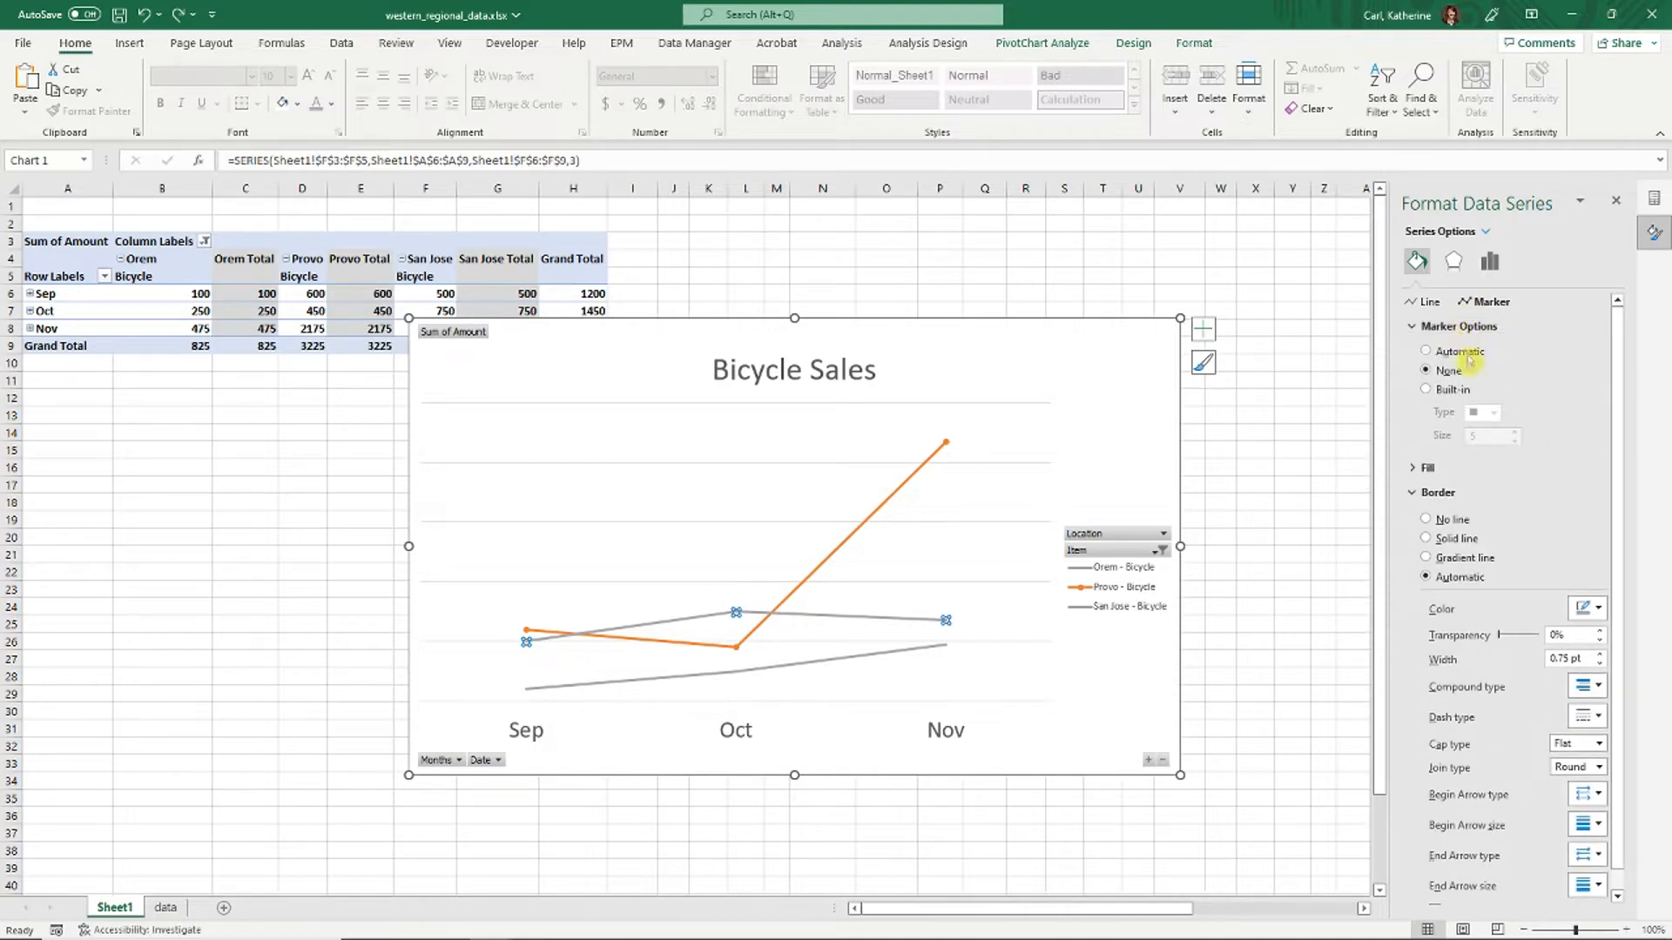
{"action": "left_click", "coordinate": [1452, 389]}
{"action": "left_click", "coordinate": [1482, 411]}
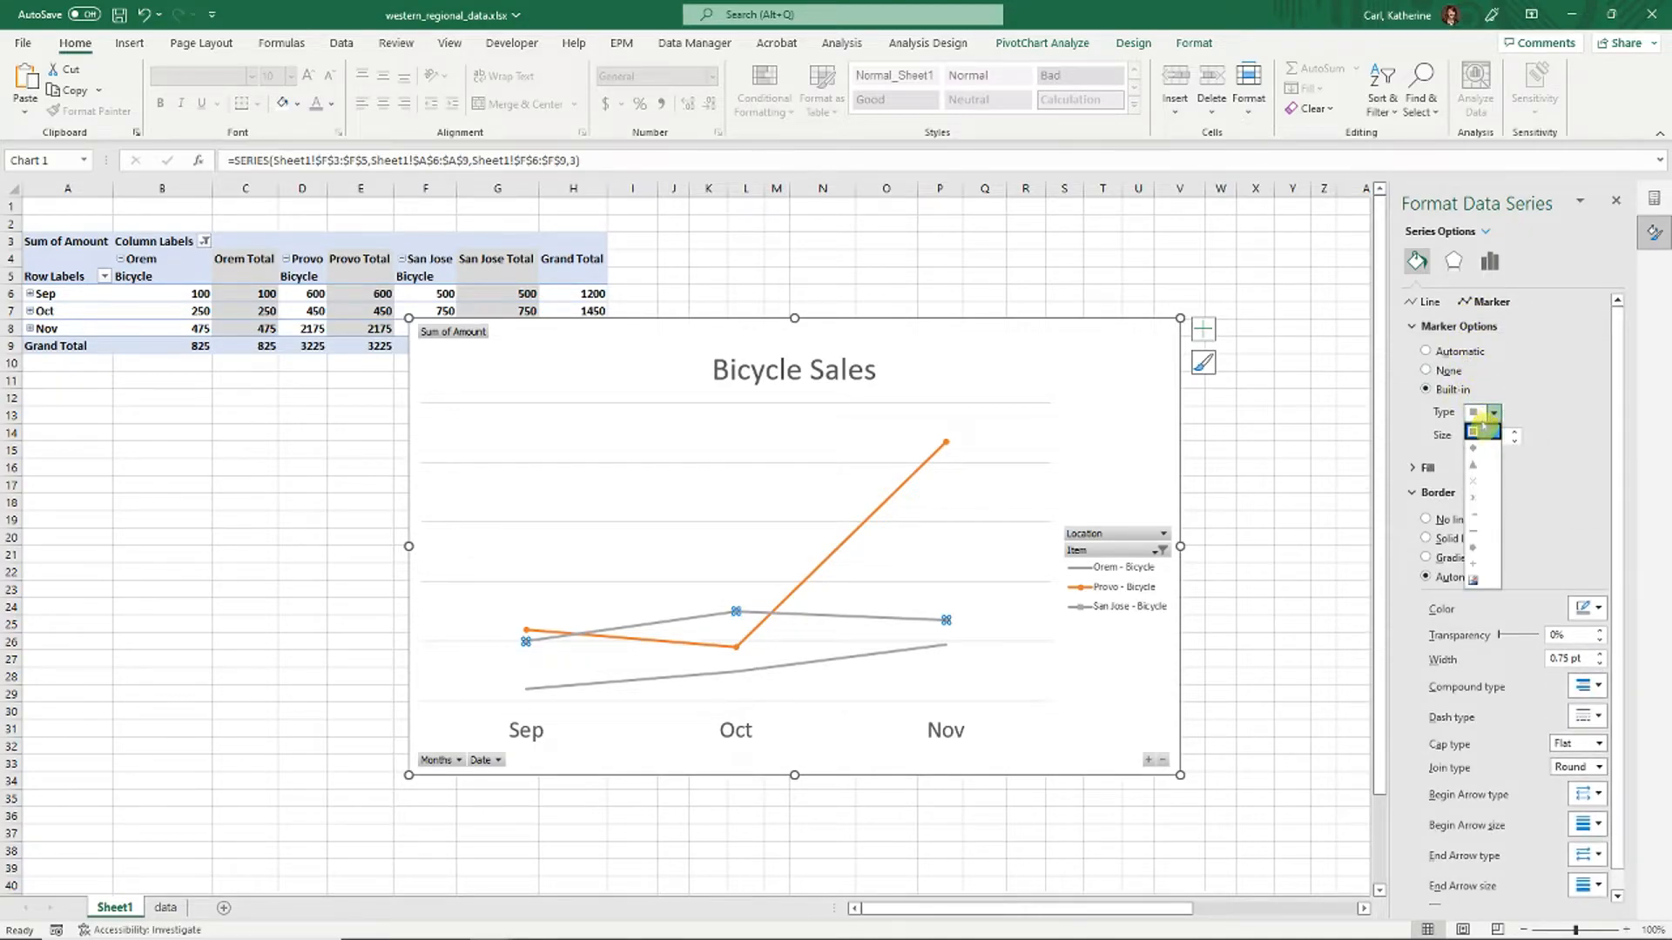
{"action": "left_click", "coordinate": [1491, 553]}
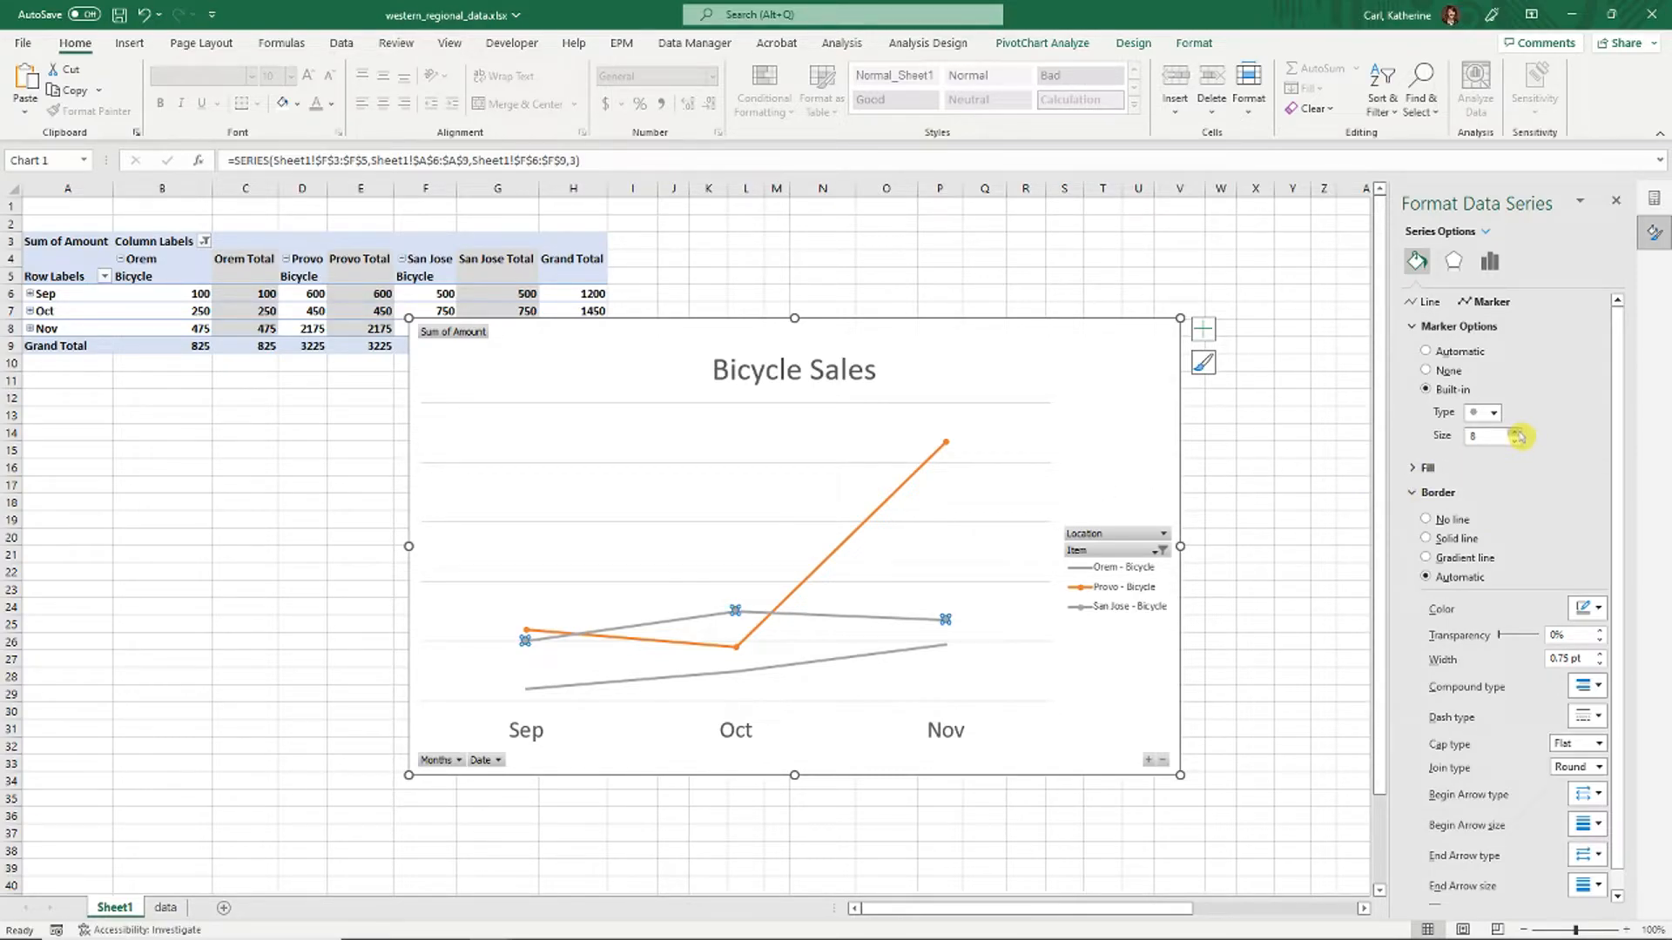
{"action": "left_click", "coordinate": [927, 464]}
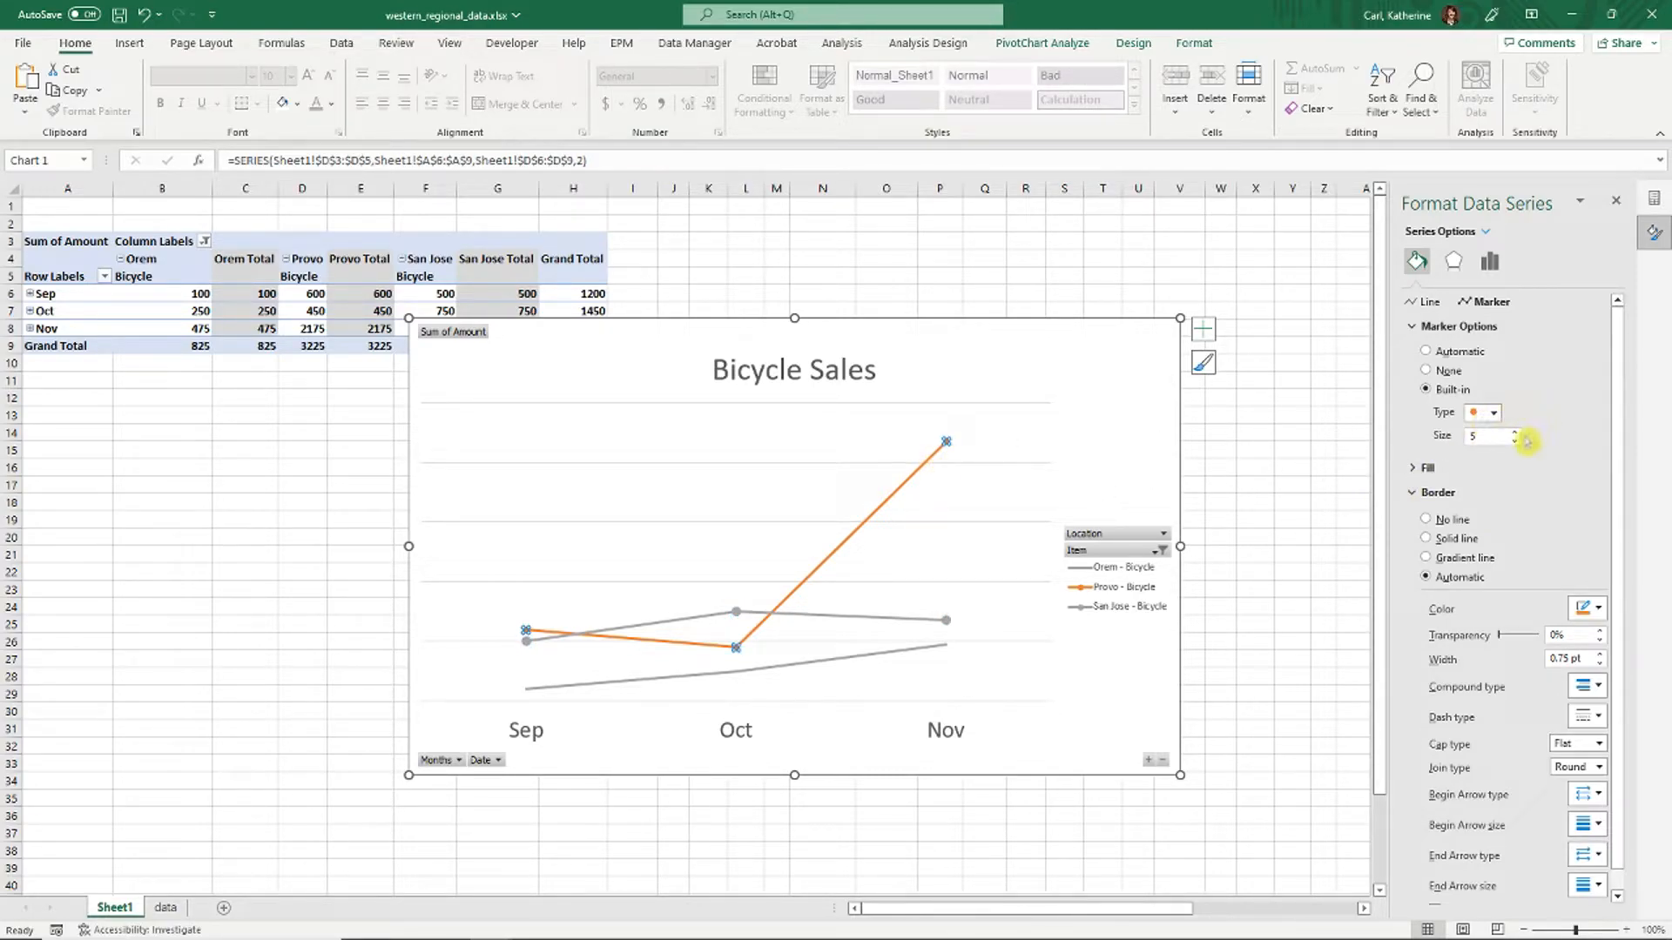
Add built-in circle markers to the Orem - Bicycle line and fill them with the gray theme color.
{"action": "left_click", "coordinate": [862, 655]}
{"action": "left_click", "coordinate": [1450, 392]}
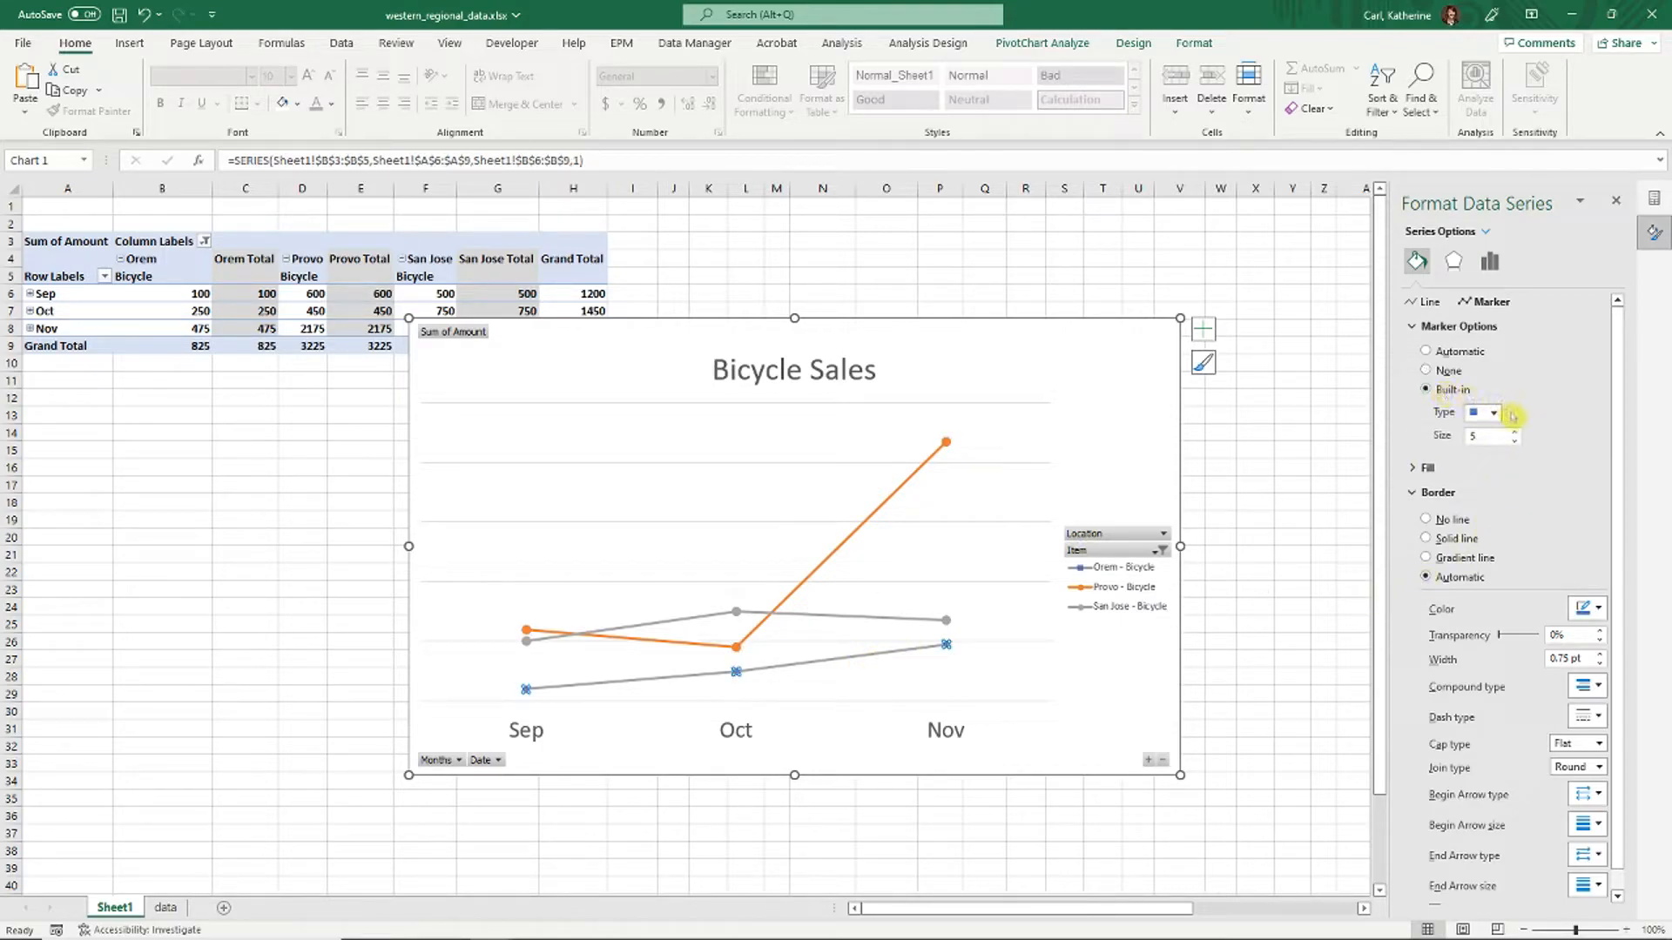
{"action": "left_click", "coordinate": [1494, 414]}
{"action": "left_click", "coordinate": [1484, 462]}
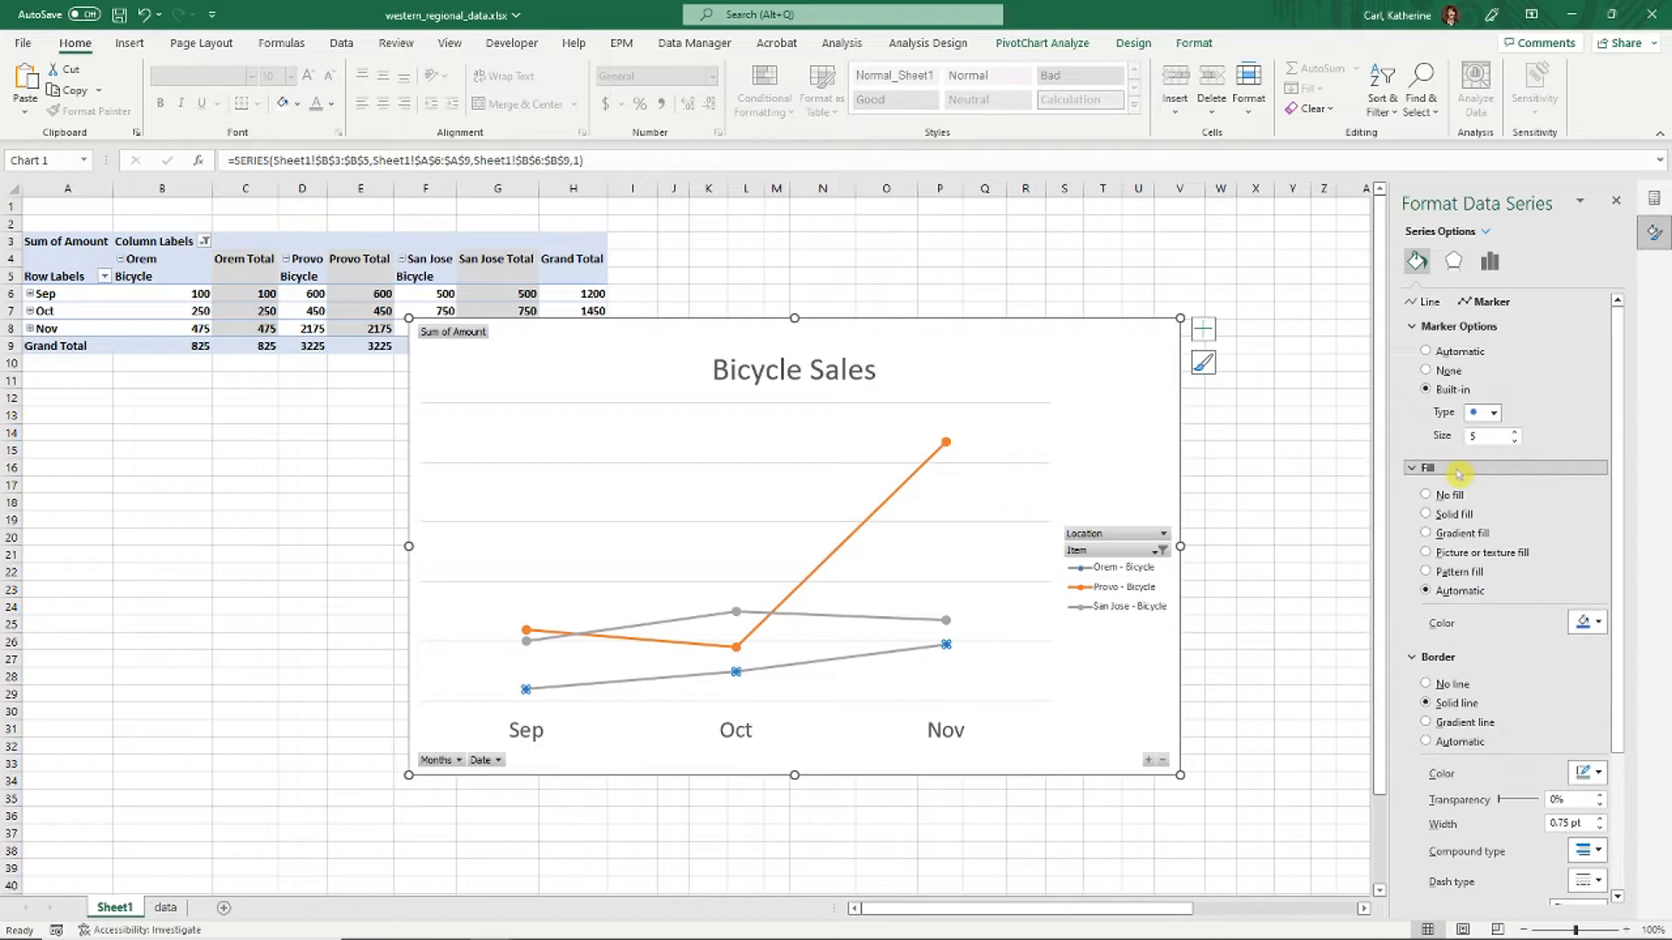
{"action": "left_click", "coordinate": [1587, 622]}
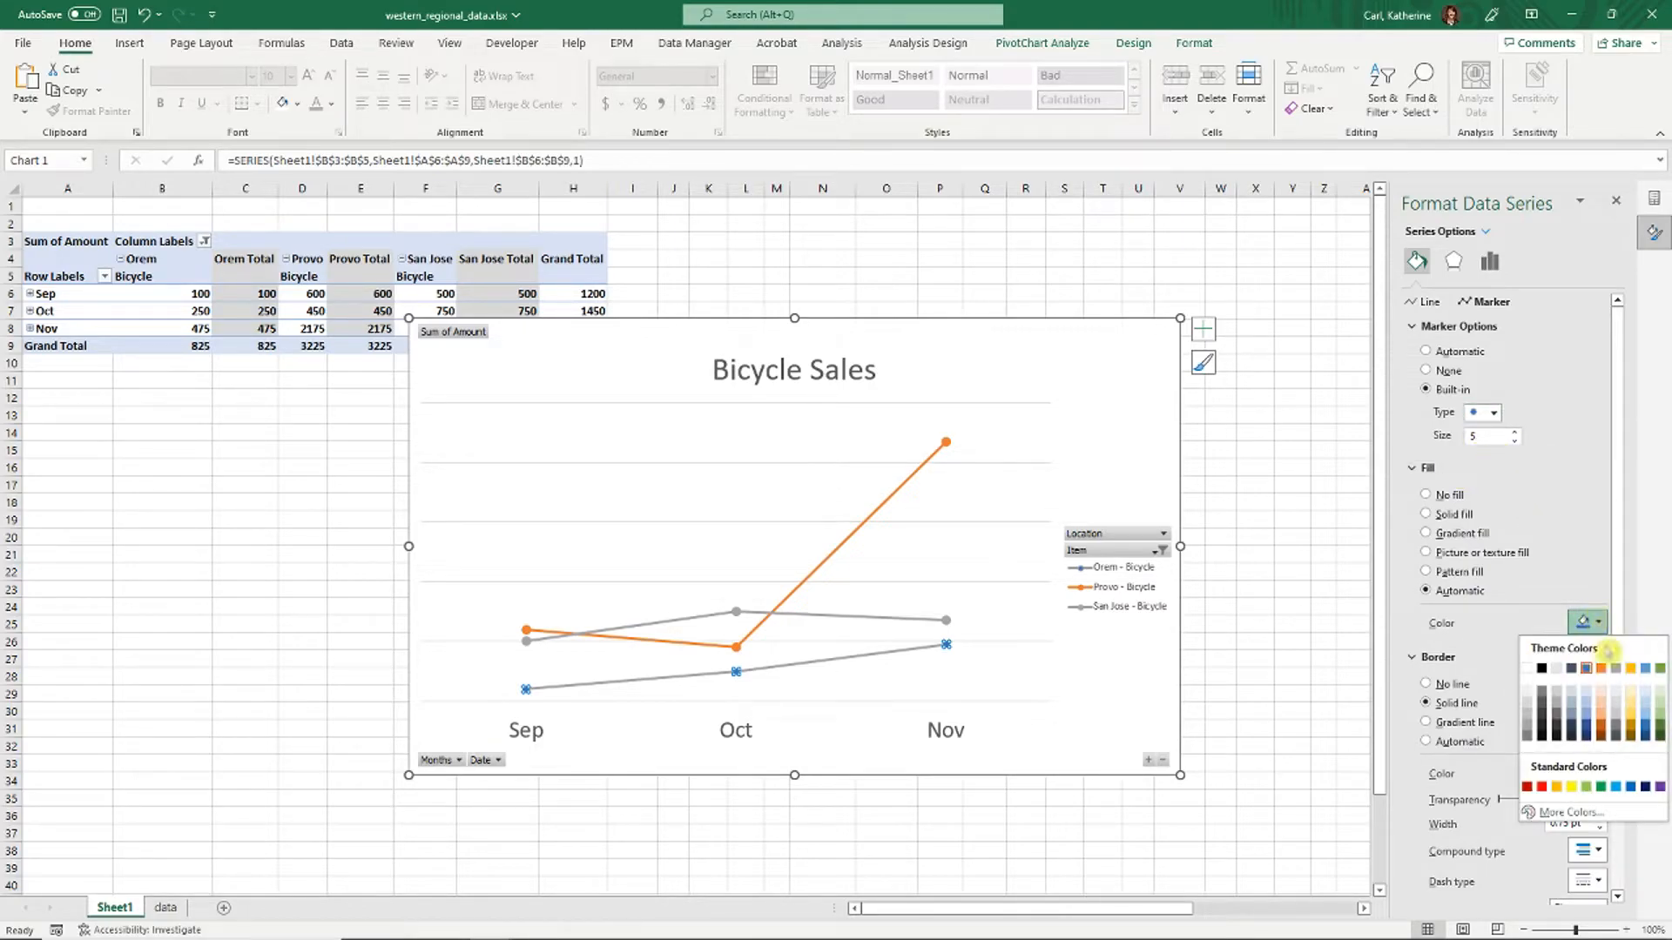
{"action": "left_click", "coordinate": [1616, 671]}
{"action": "left_click", "coordinate": [1130, 638]}
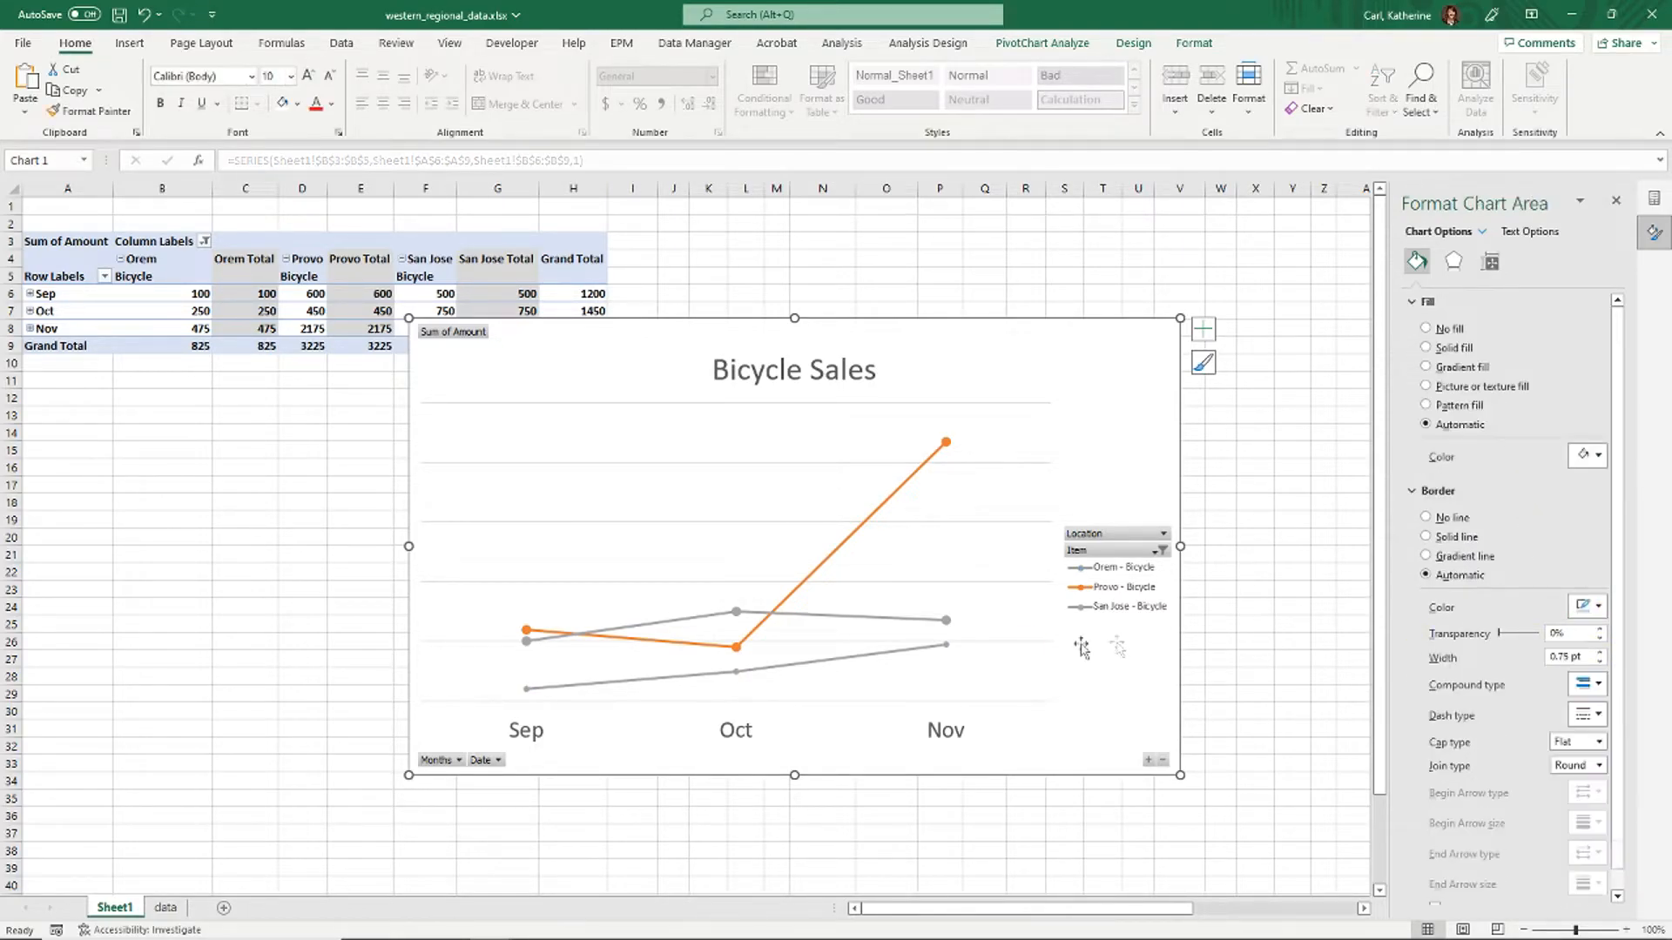
Set the marker size of the Orem - Bicycle line to 8.
{"action": "left_click", "coordinate": [928, 648]}
{"action": "left_click", "coordinate": [1487, 301]}
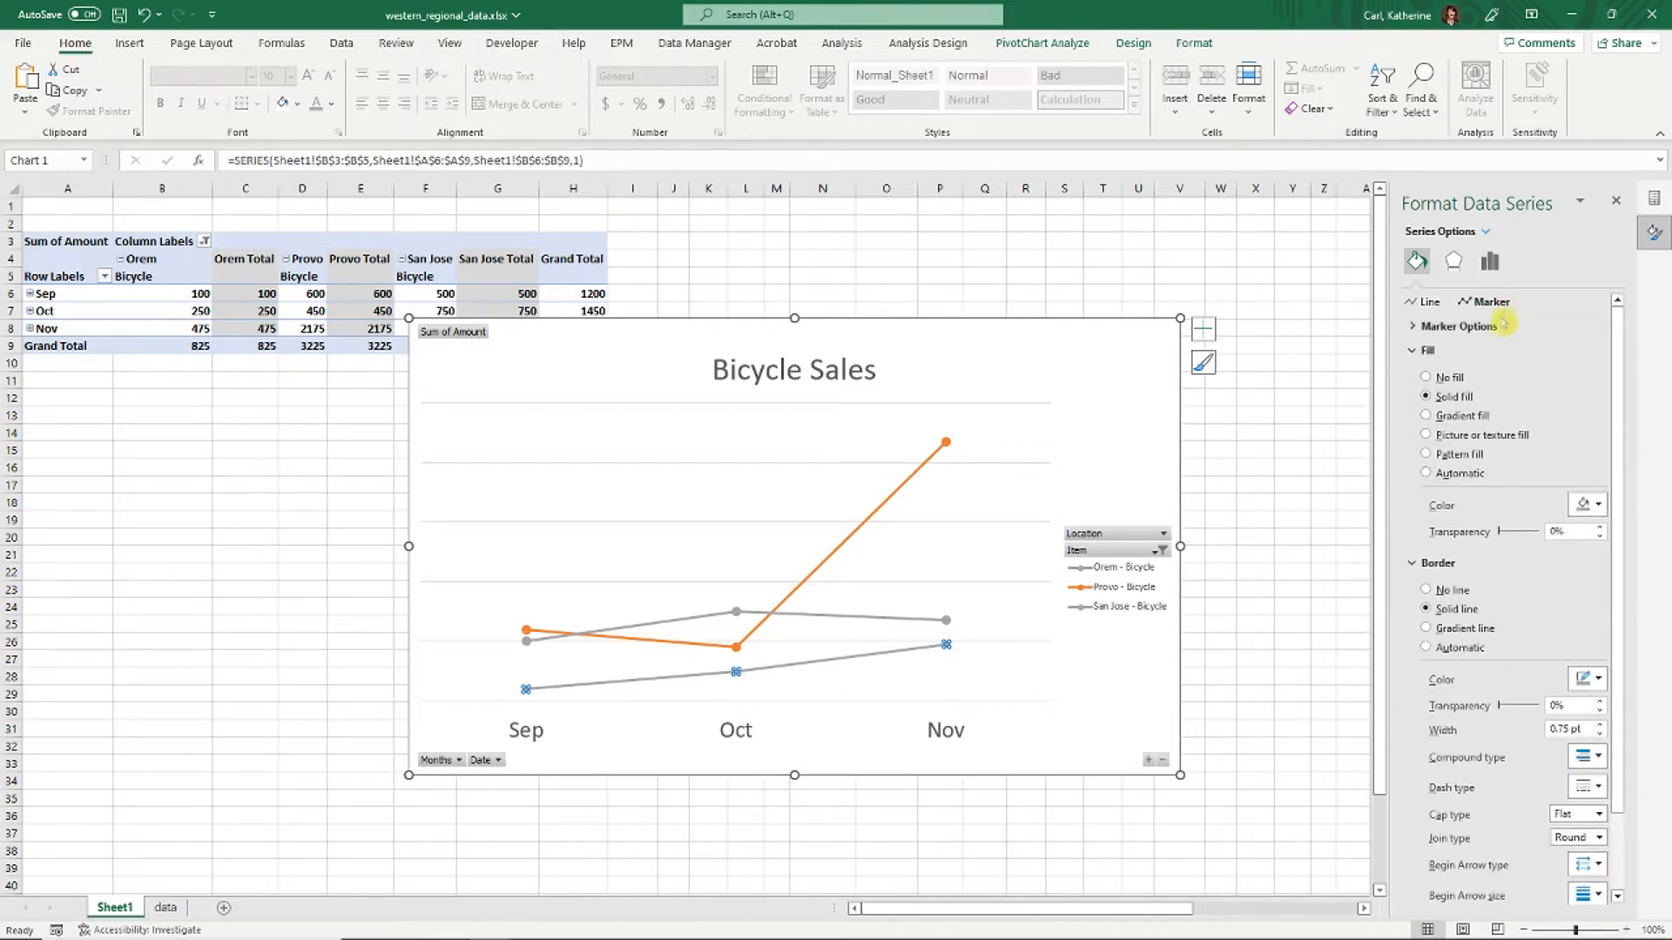
{"action": "left_click", "coordinate": [1459, 326]}
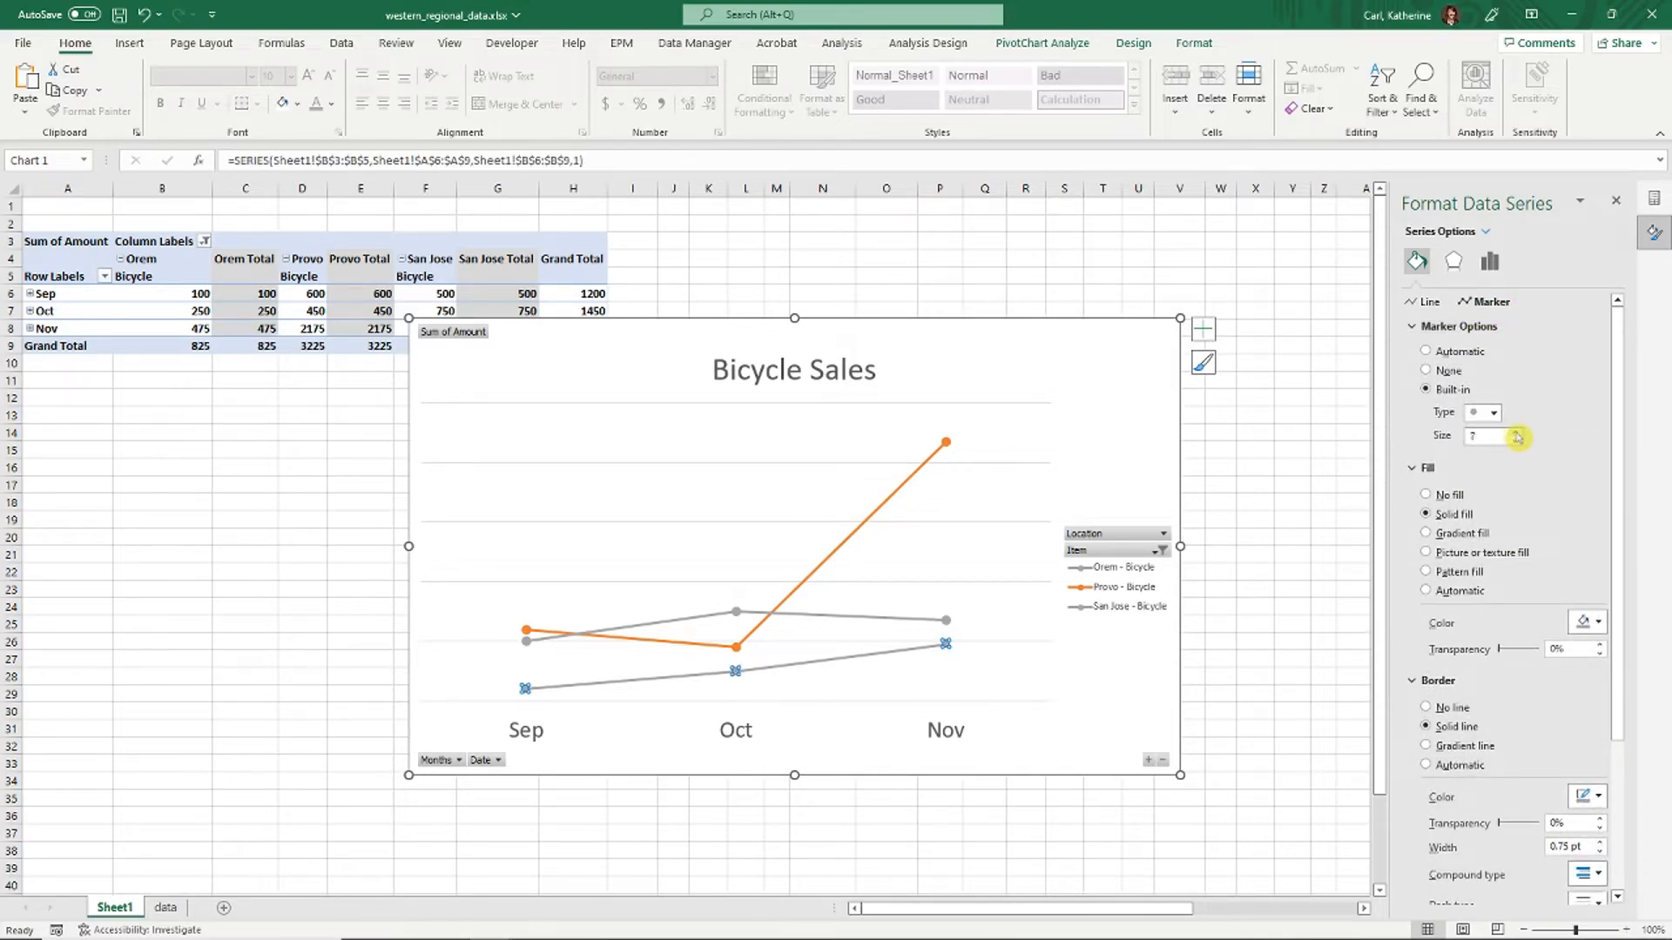
{"action": "left_click", "coordinate": [1103, 476]}
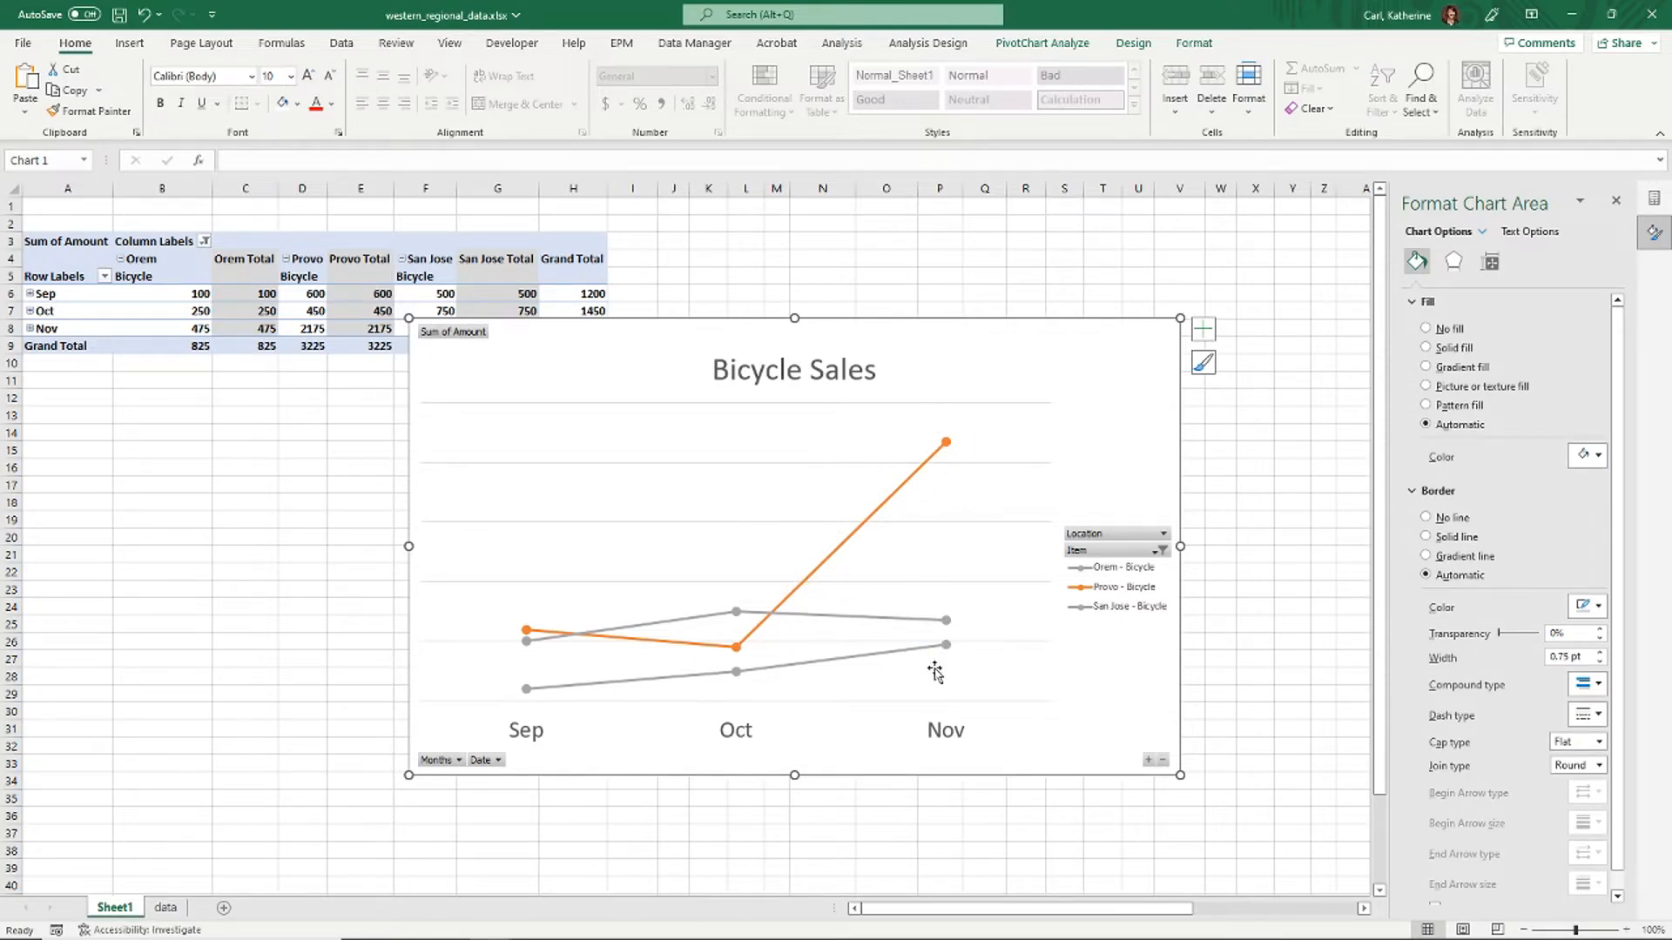
Remove the Oct and Sep point markers from the San Jose - Bicycle line, keeping only its Nov marker.
{"action": "left_click", "coordinate": [736, 614]}
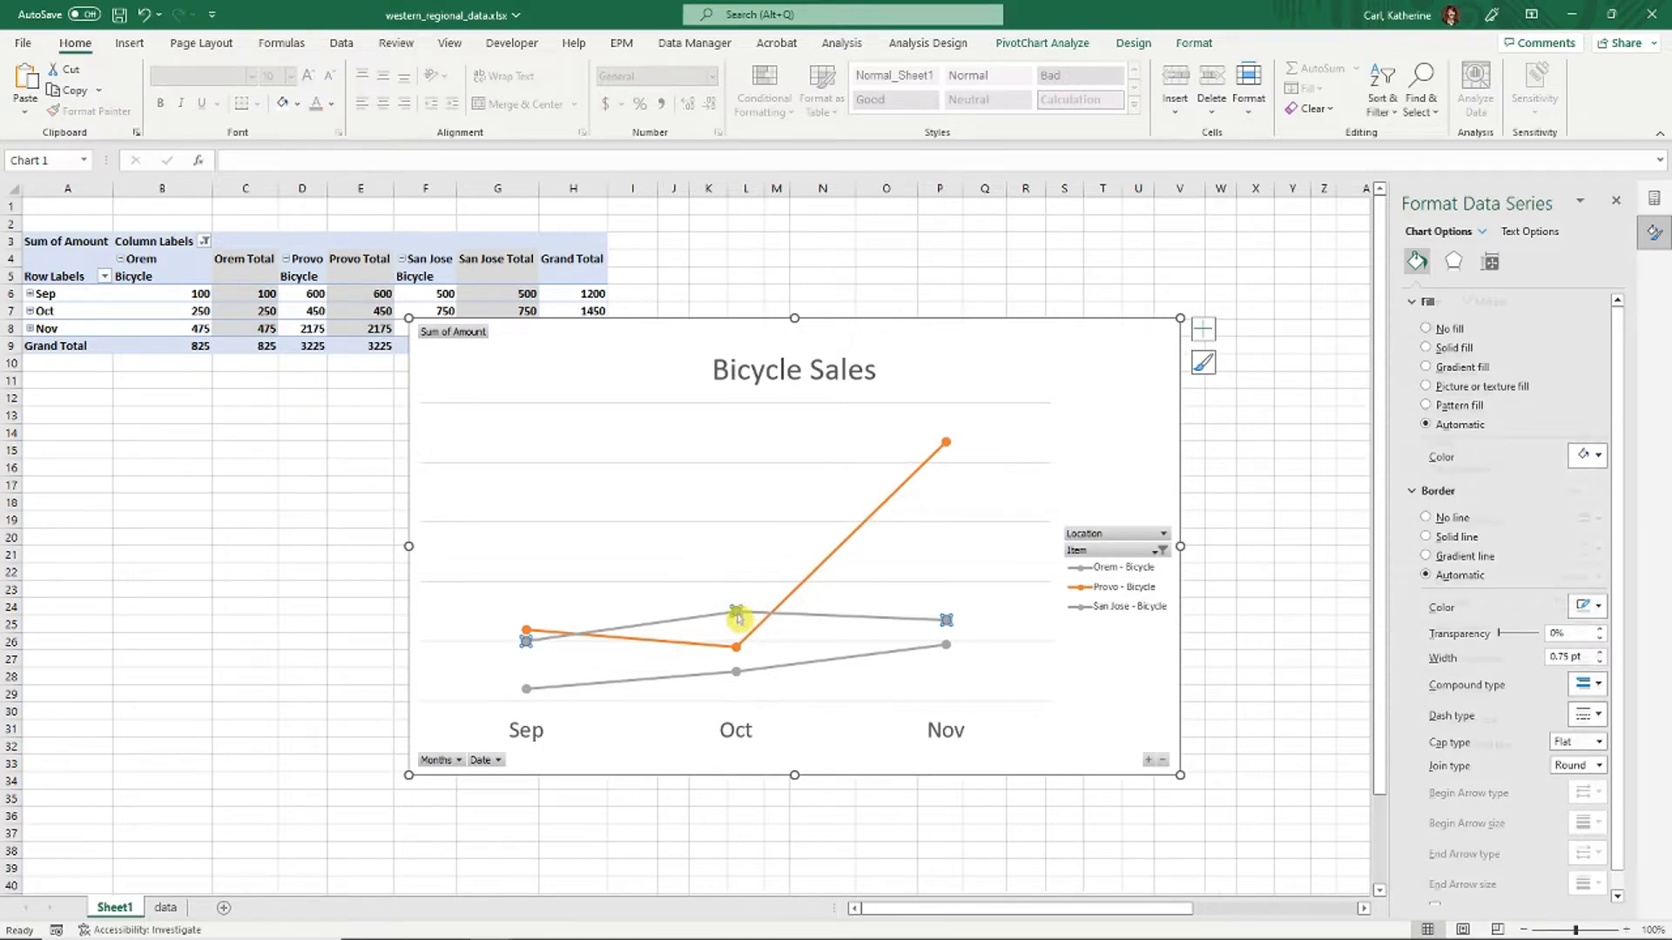
{"action": "left_click", "coordinate": [751, 590]}
{"action": "left_click", "coordinate": [736, 613]}
{"action": "left_click", "coordinate": [736, 613]}
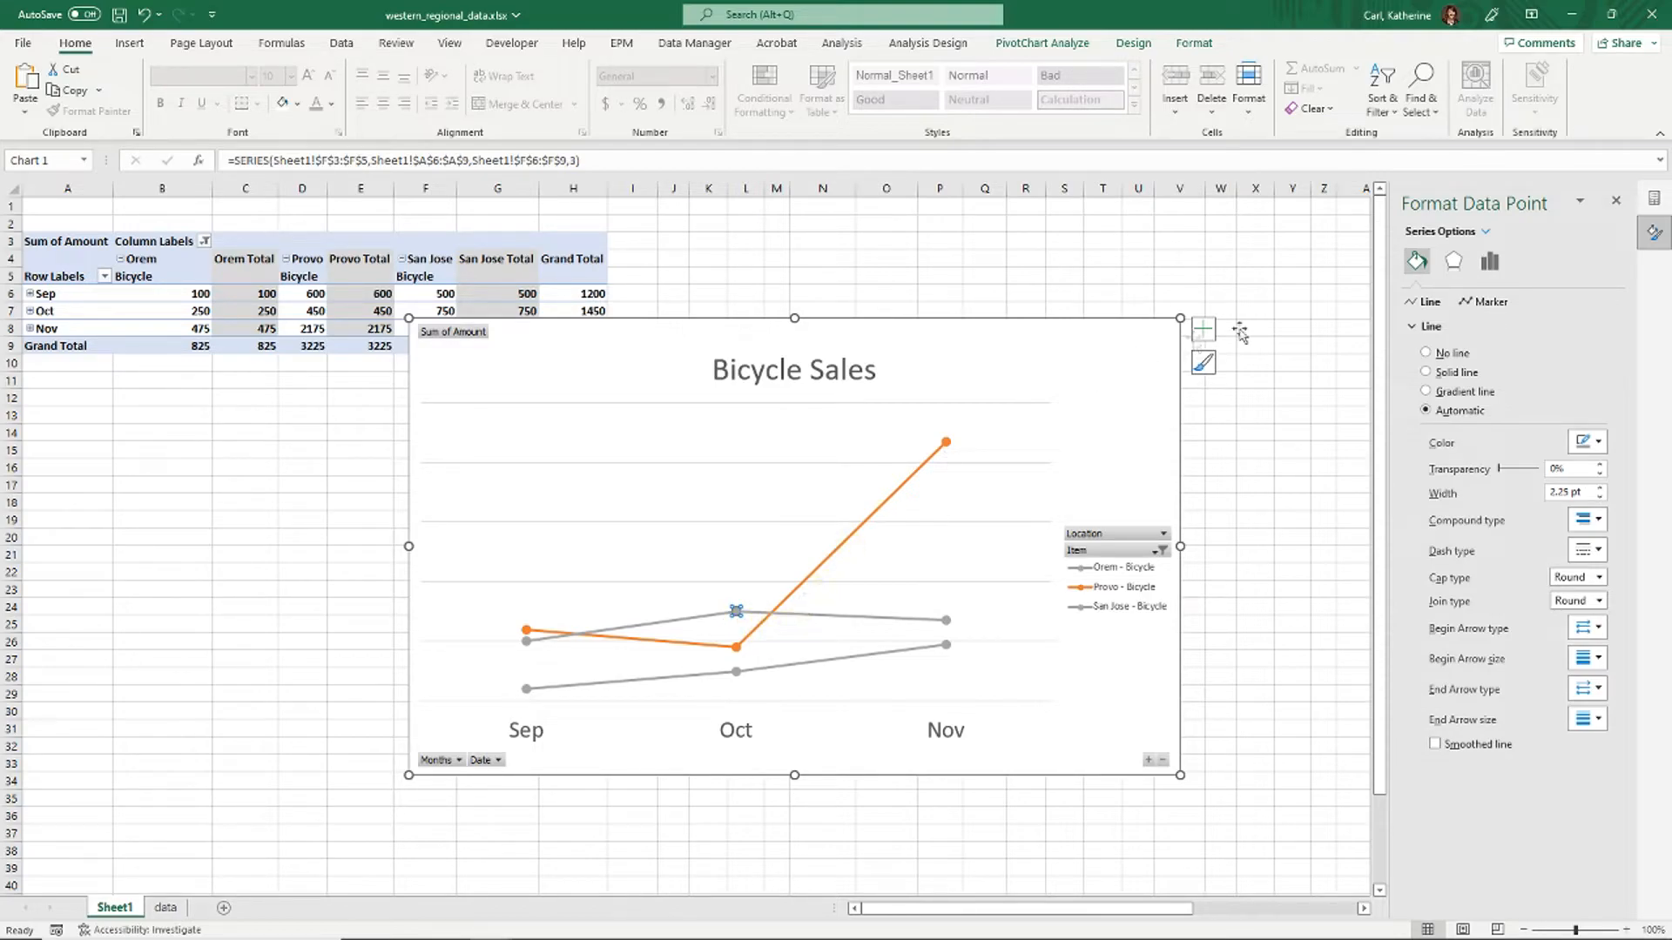
{"action": "left_click", "coordinate": [1488, 302]}
{"action": "left_click", "coordinate": [1506, 326]}
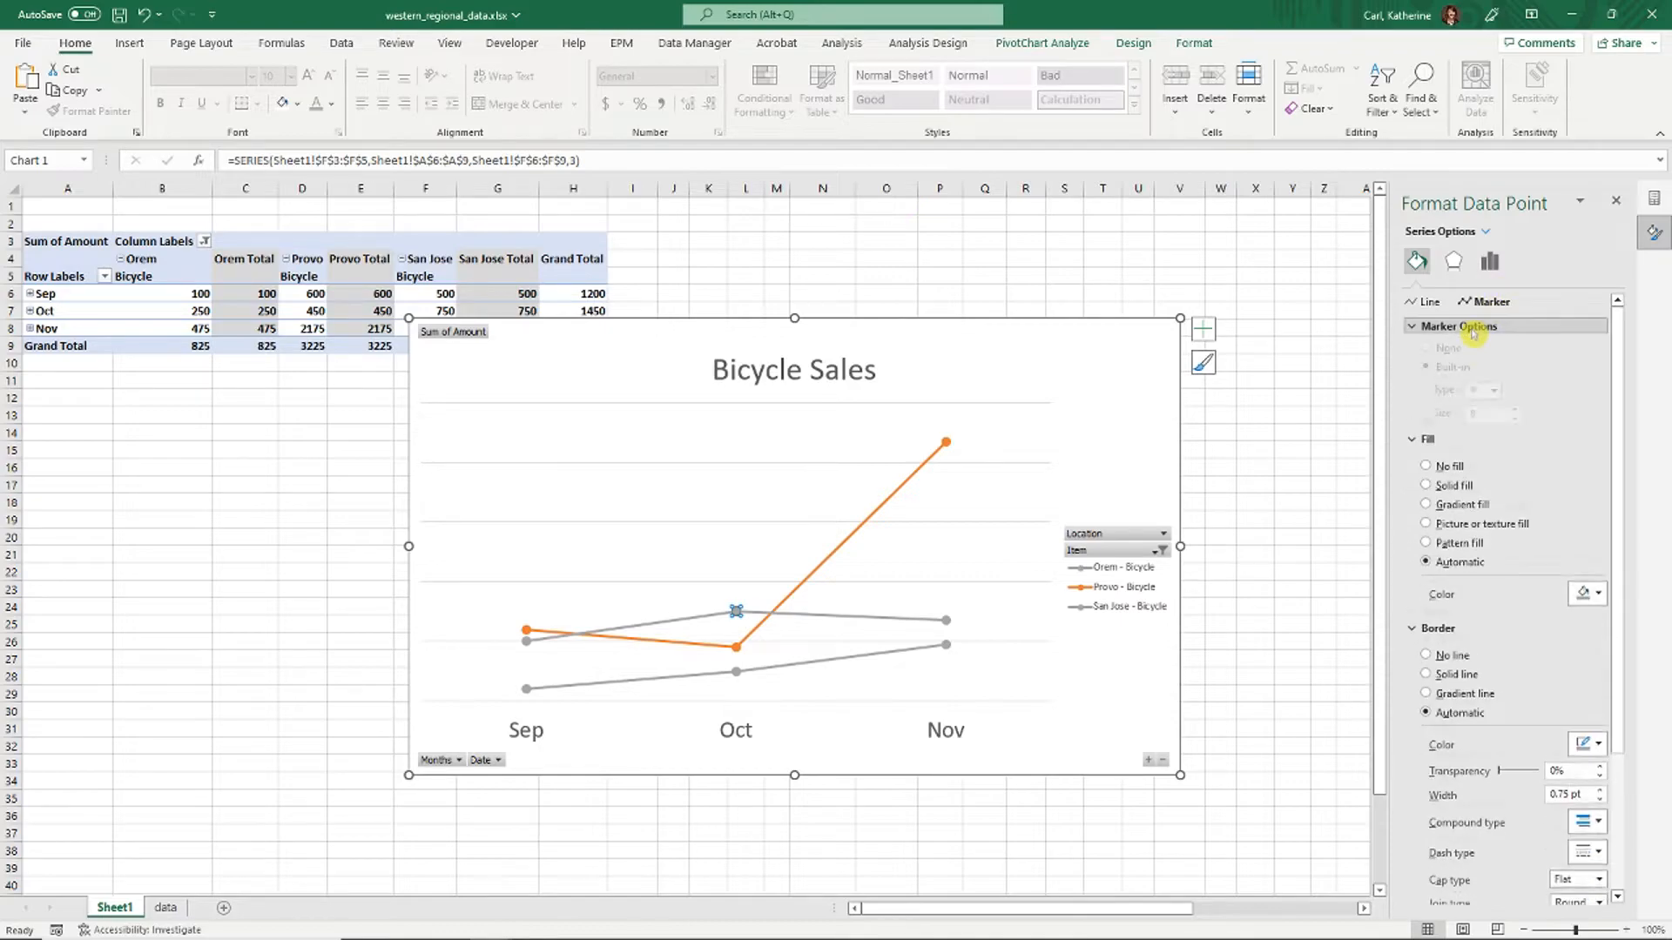
{"action": "left_click", "coordinate": [1447, 372]}
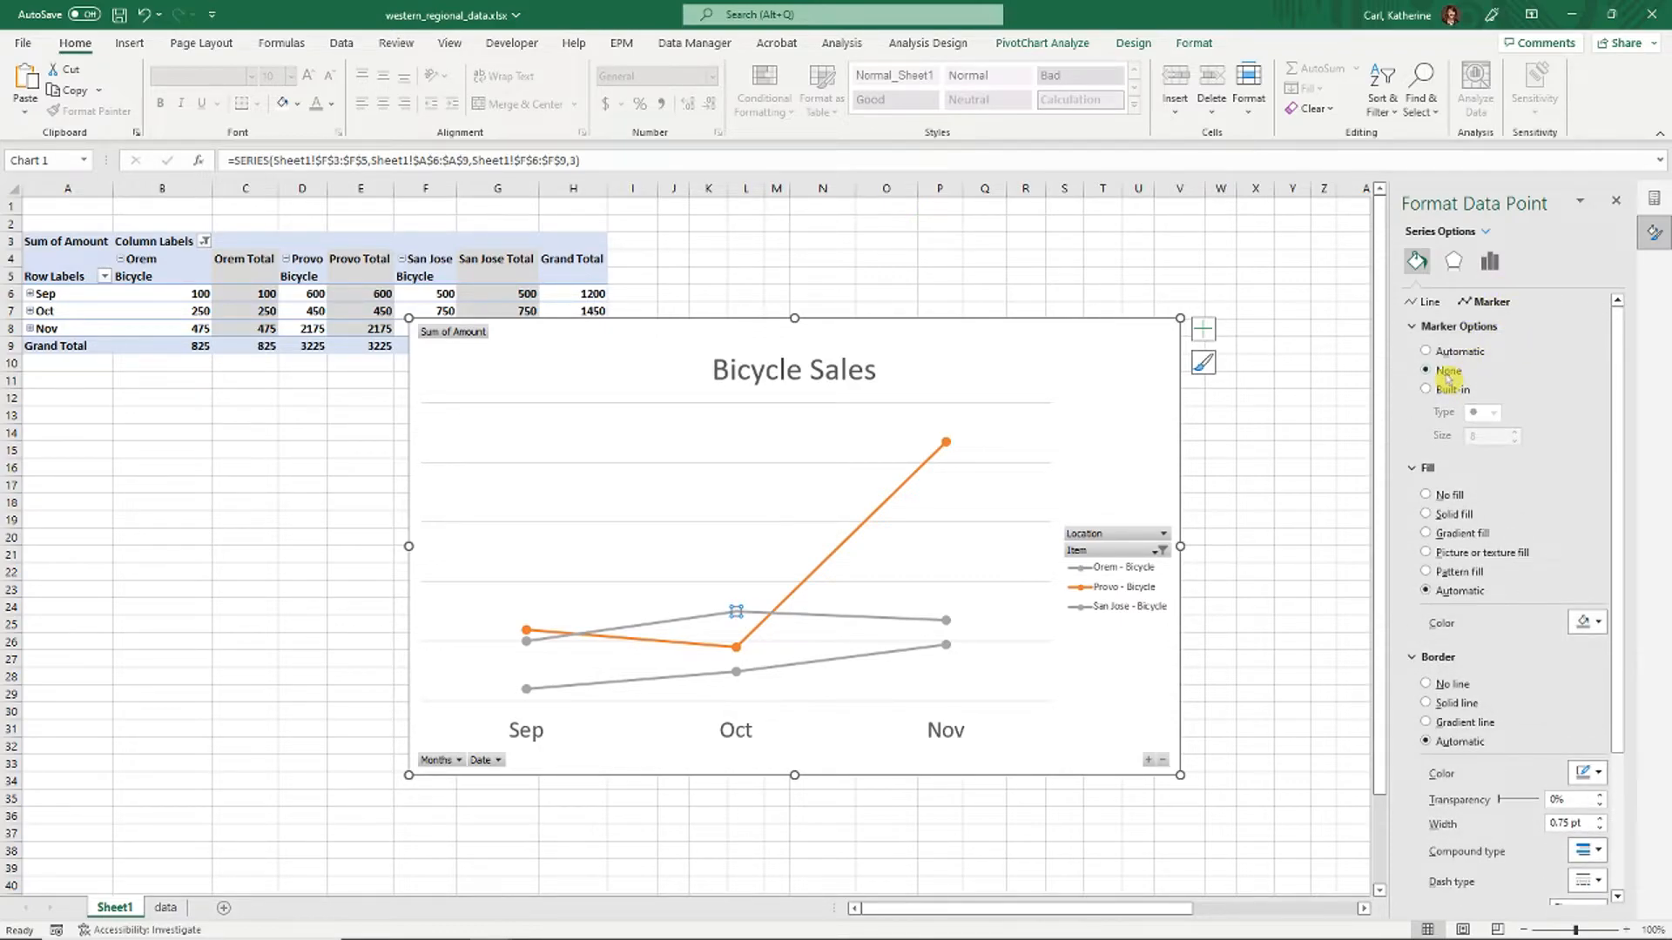
{"action": "left_click", "coordinate": [545, 638]}
{"action": "left_click", "coordinate": [528, 642]}
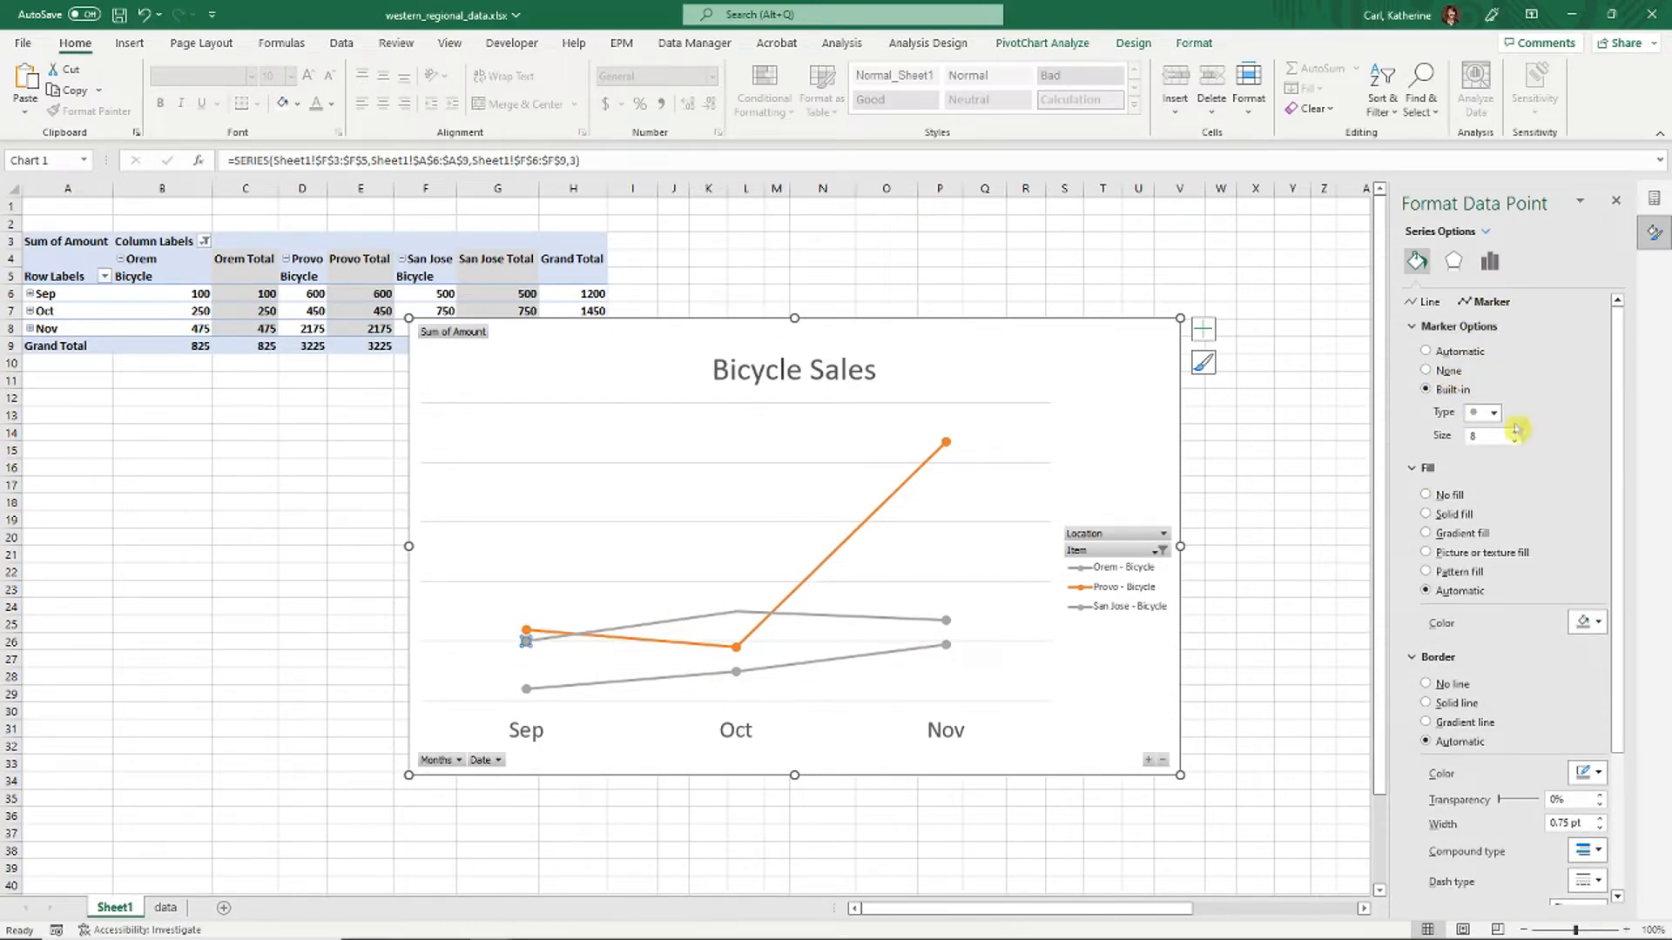
Set the Oct and Sep point markers of the Orem - Bicycle line to None.
{"action": "left_click", "coordinate": [737, 671]}
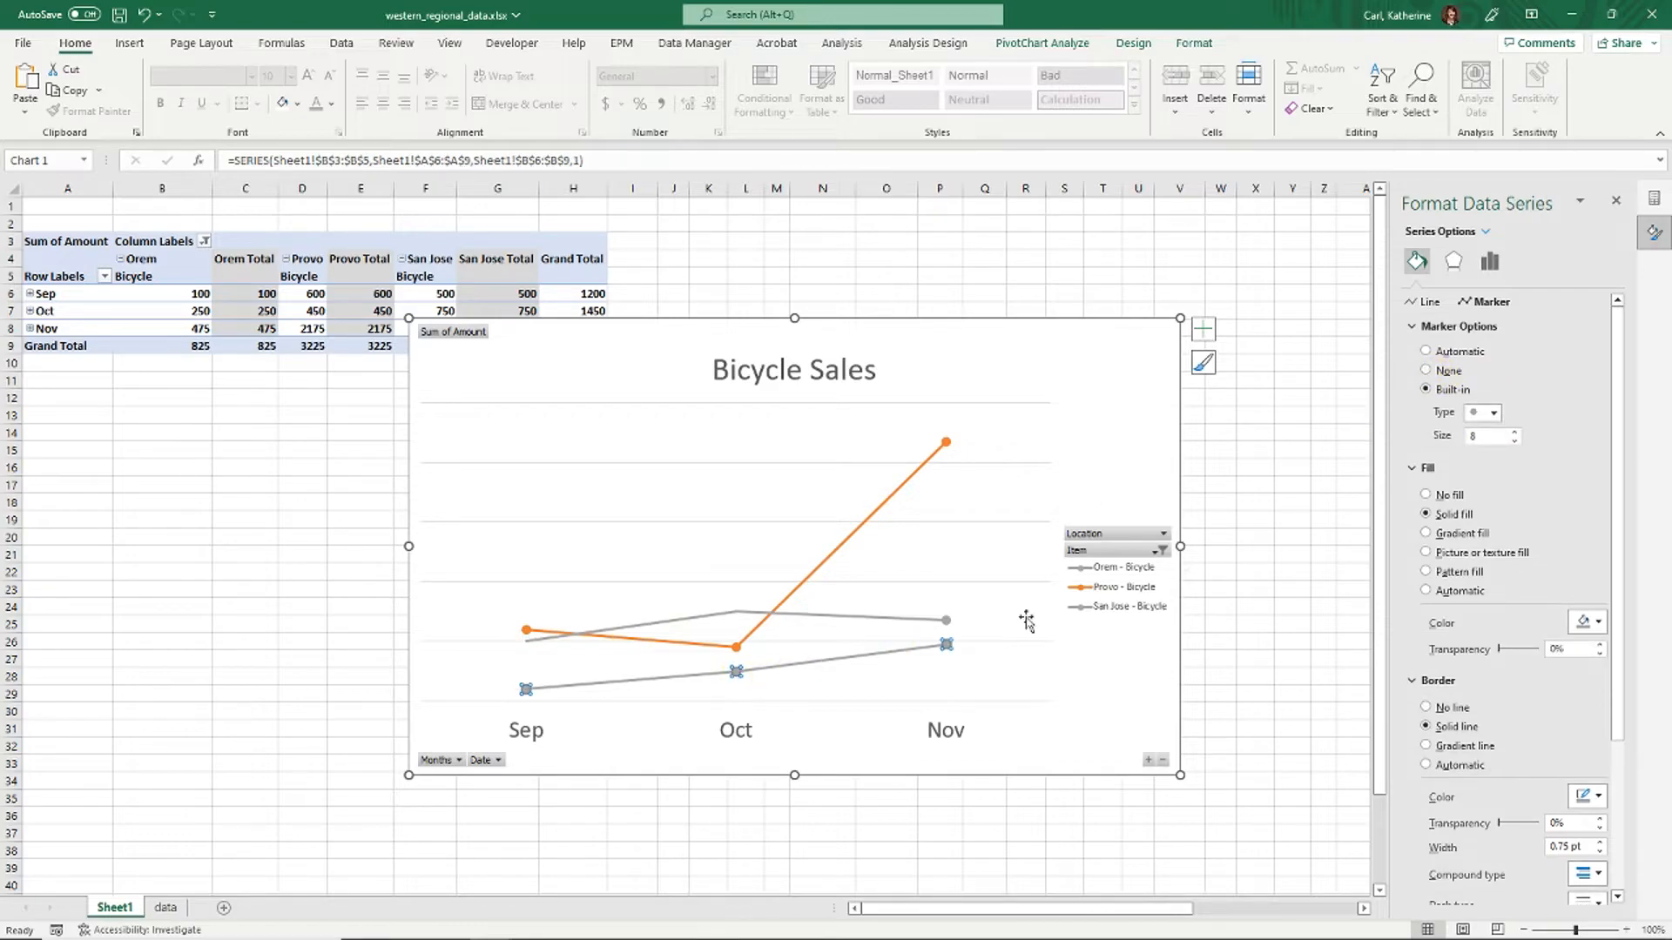
{"action": "left_click", "coordinate": [757, 682]}
{"action": "left_click", "coordinate": [738, 675]}
{"action": "left_click", "coordinate": [736, 673]}
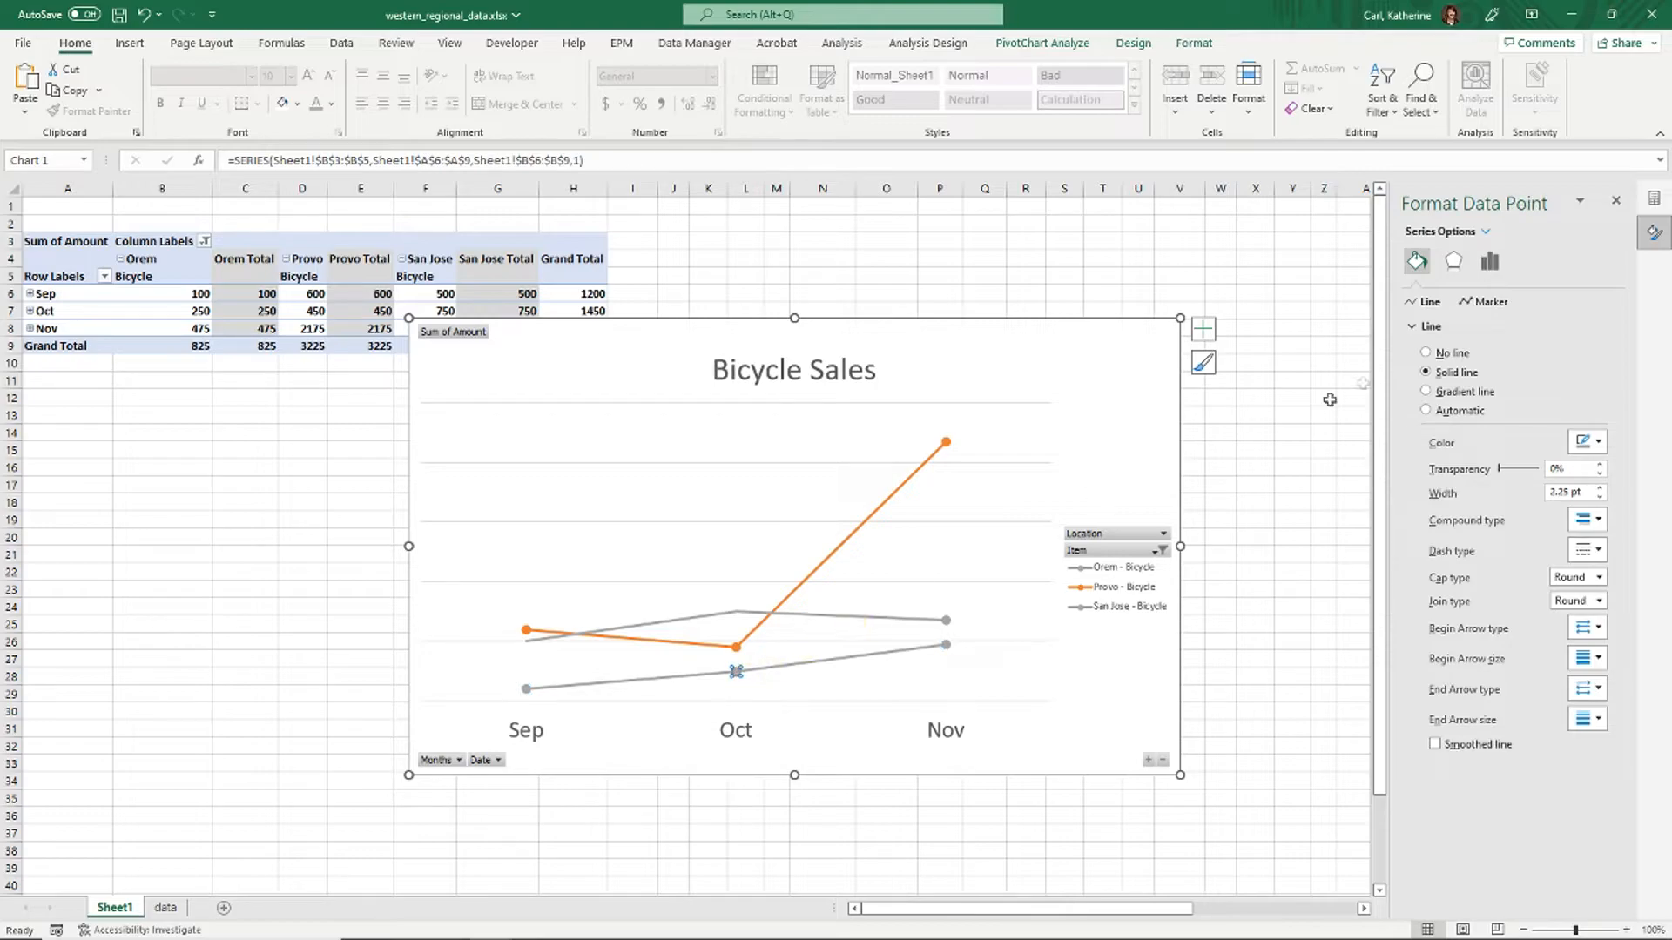
{"action": "left_click", "coordinate": [1486, 304]}
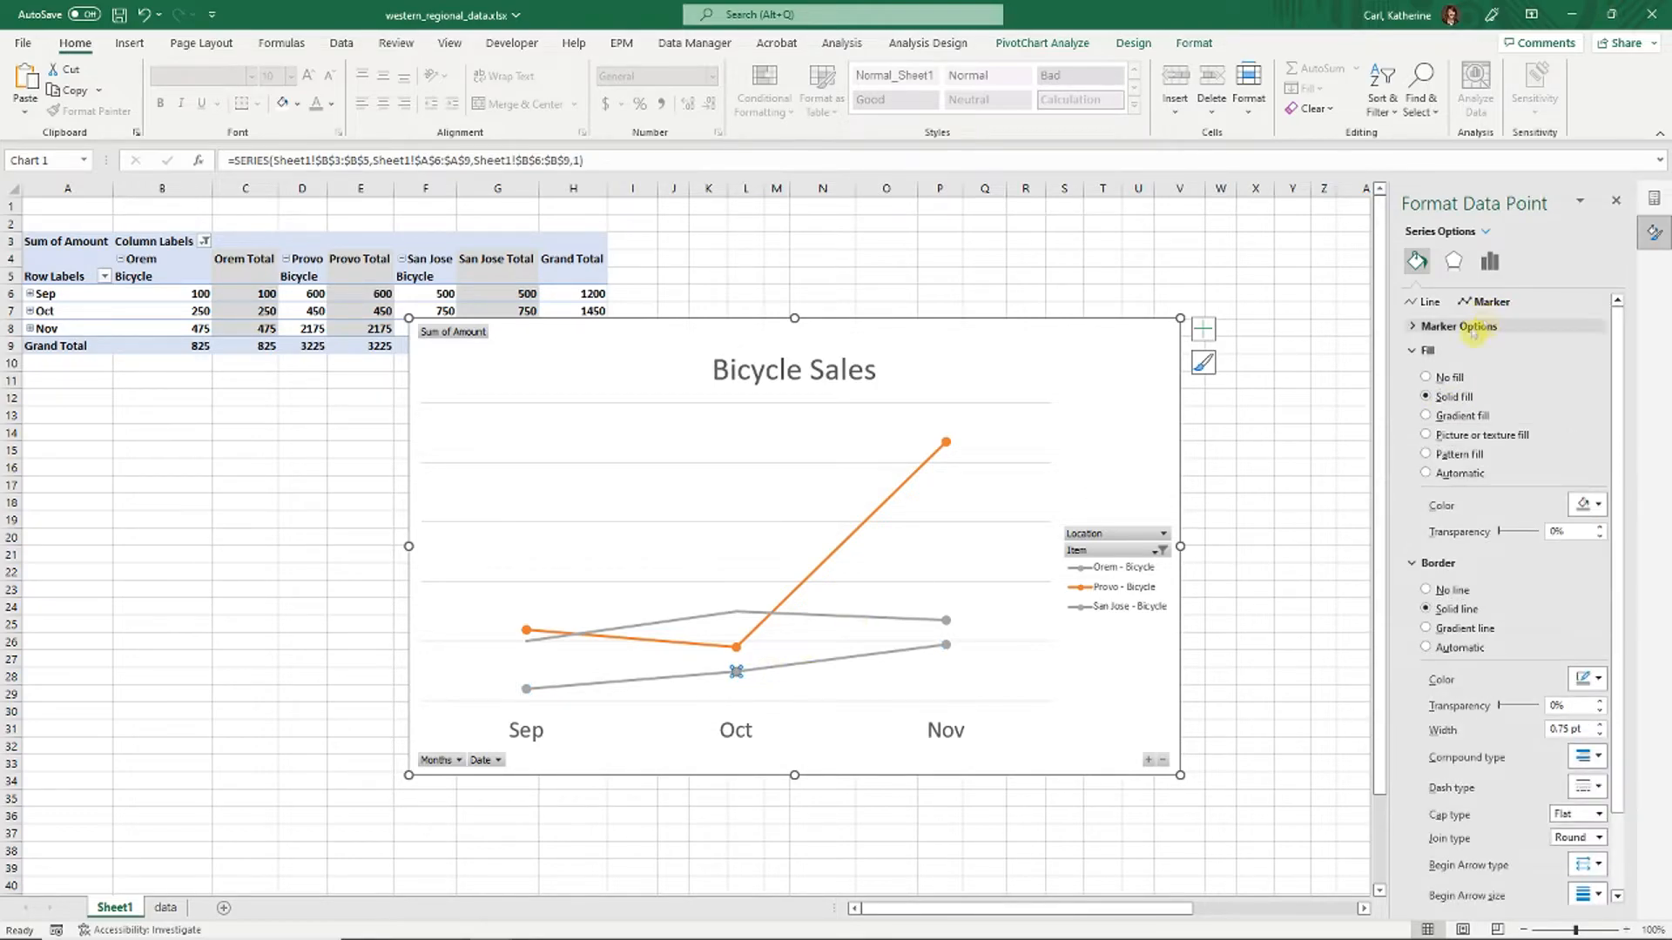
{"action": "left_click", "coordinate": [1480, 328]}
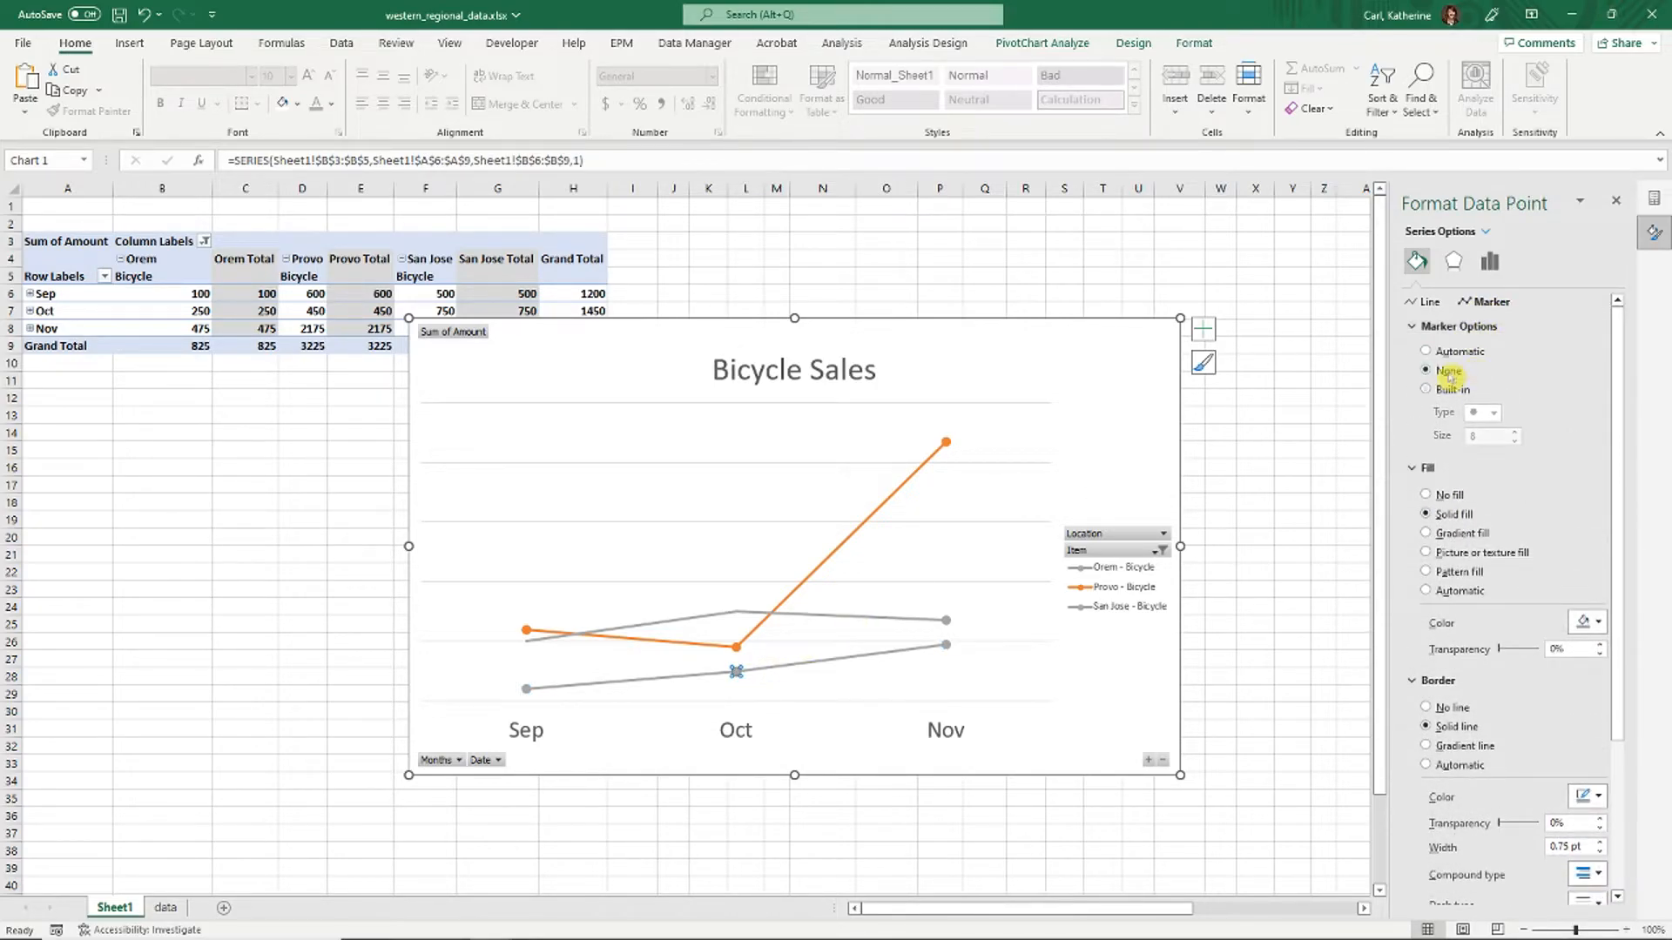
{"action": "left_click", "coordinate": [526, 689]}
{"action": "left_click", "coordinate": [1448, 370]}
Remove the Sep and Oct point markers from the Provo - Bicycle line, leaving only the Nov marker.
{"action": "left_click", "coordinate": [528, 630]}
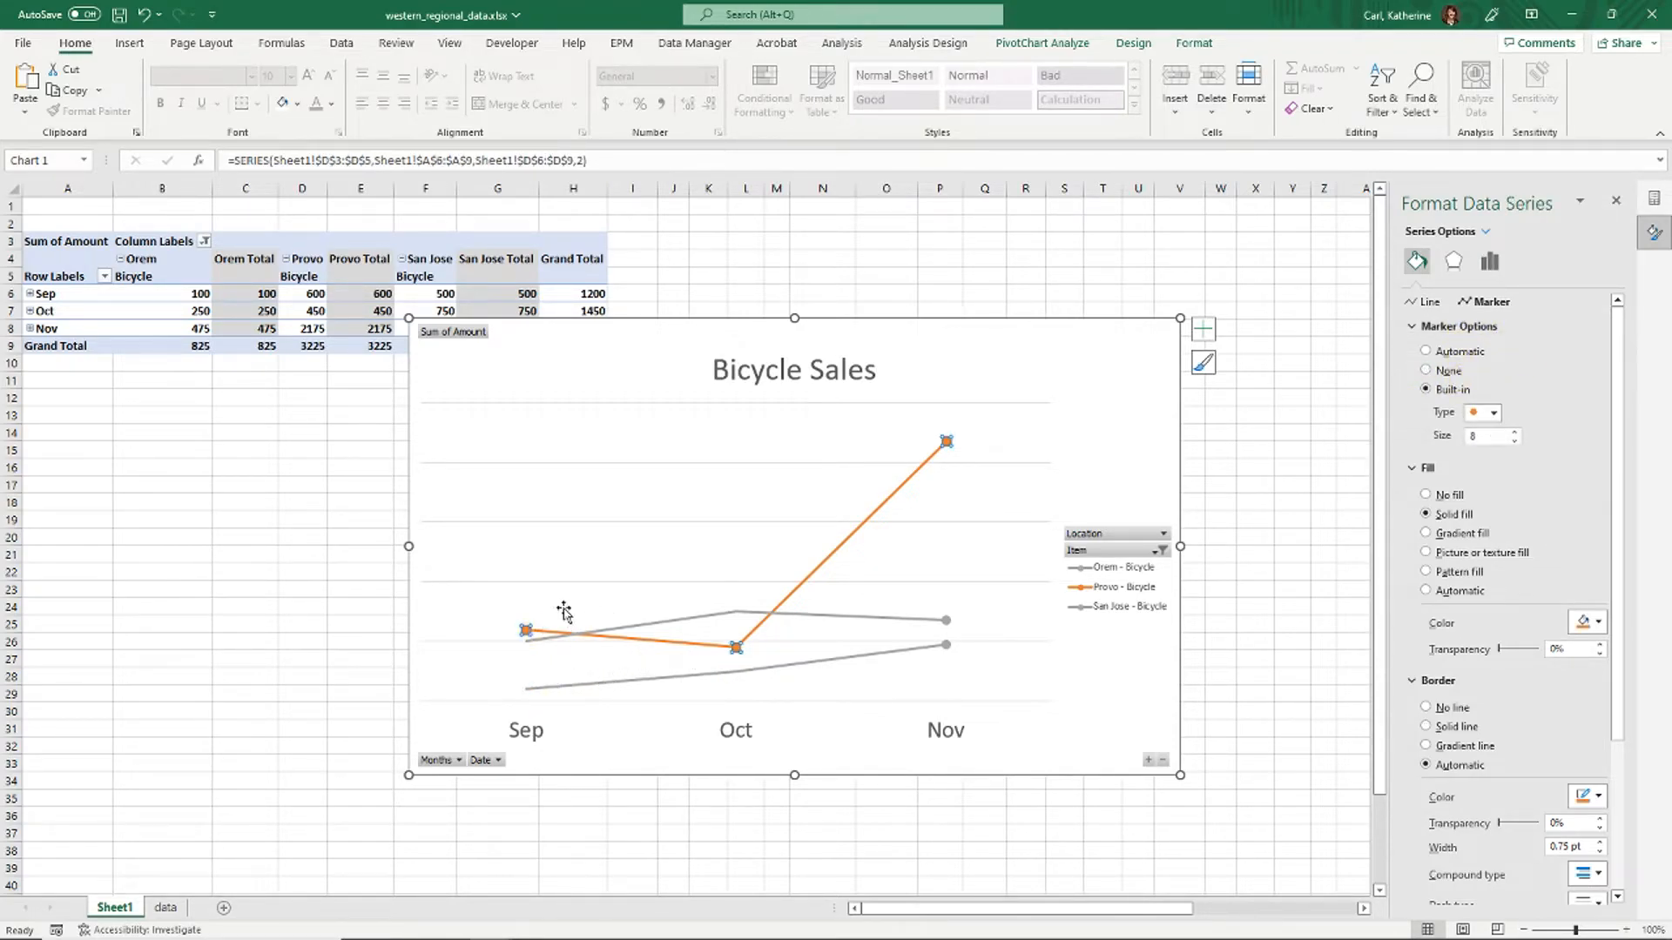
{"action": "left_click", "coordinate": [526, 643]}
{"action": "left_click", "coordinate": [527, 630]}
{"action": "left_click", "coordinate": [528, 630]}
{"action": "left_click", "coordinate": [737, 648]}
{"action": "left_click", "coordinate": [1057, 446]}
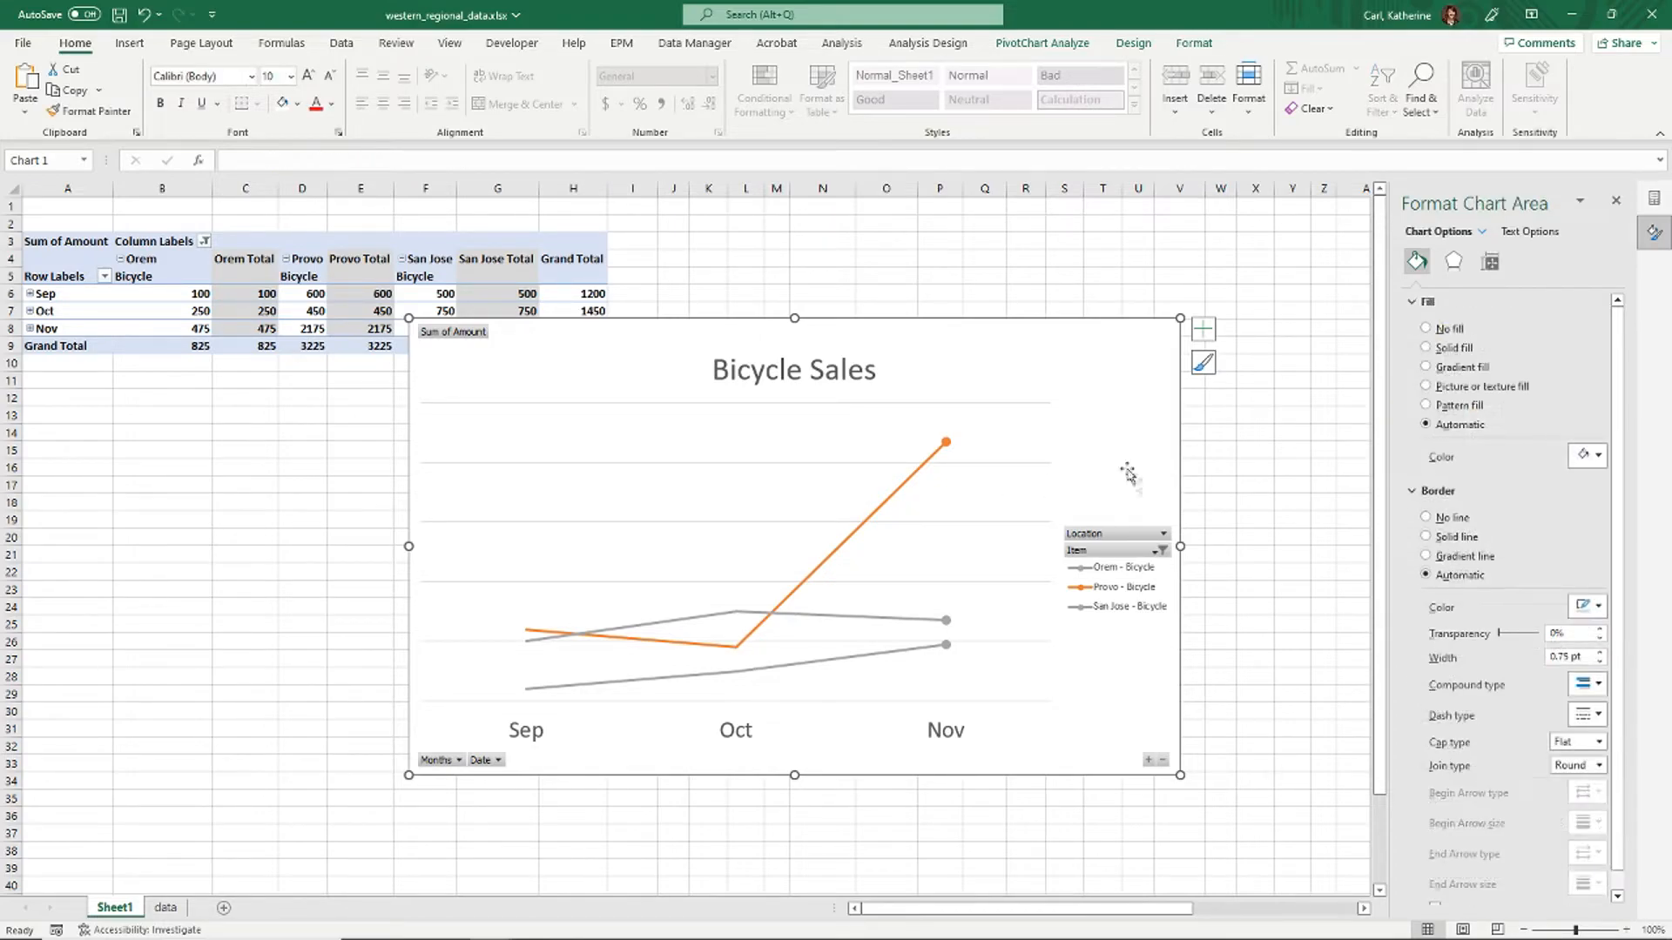
Add data labels to the Provo - Bicycle line and to the San Jose - Bicycle line.
{"action": "left_click", "coordinate": [820, 565]}
{"action": "right_click", "coordinate": [827, 569]}
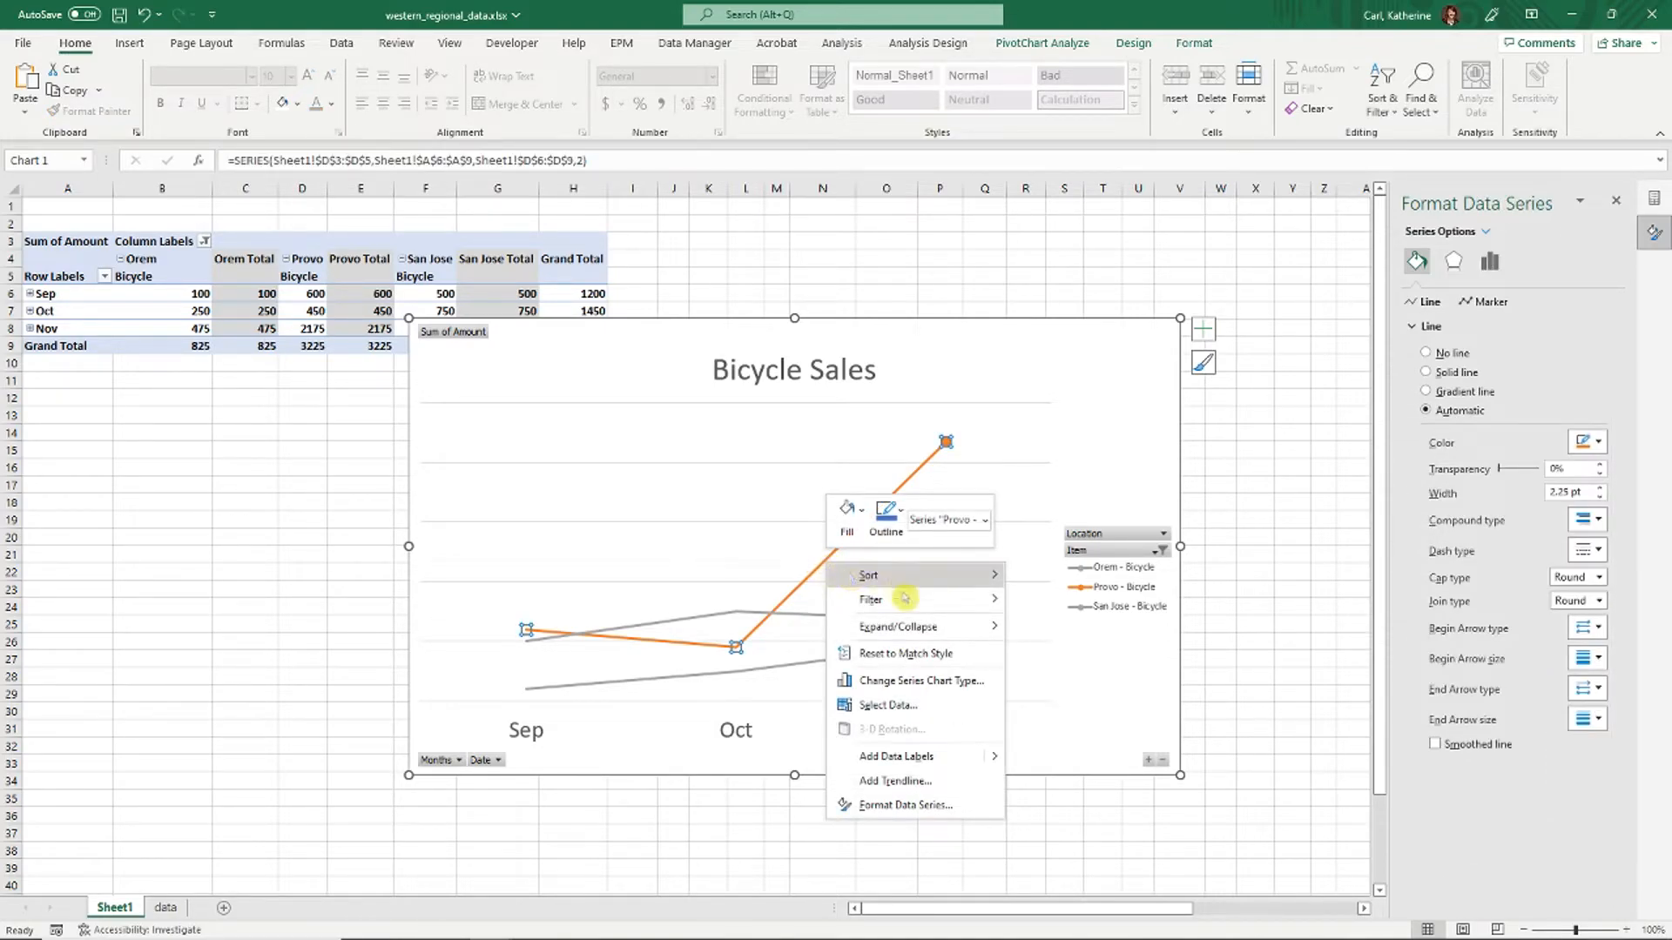
{"action": "left_click", "coordinate": [905, 756]}
{"action": "right_click", "coordinate": [881, 623]}
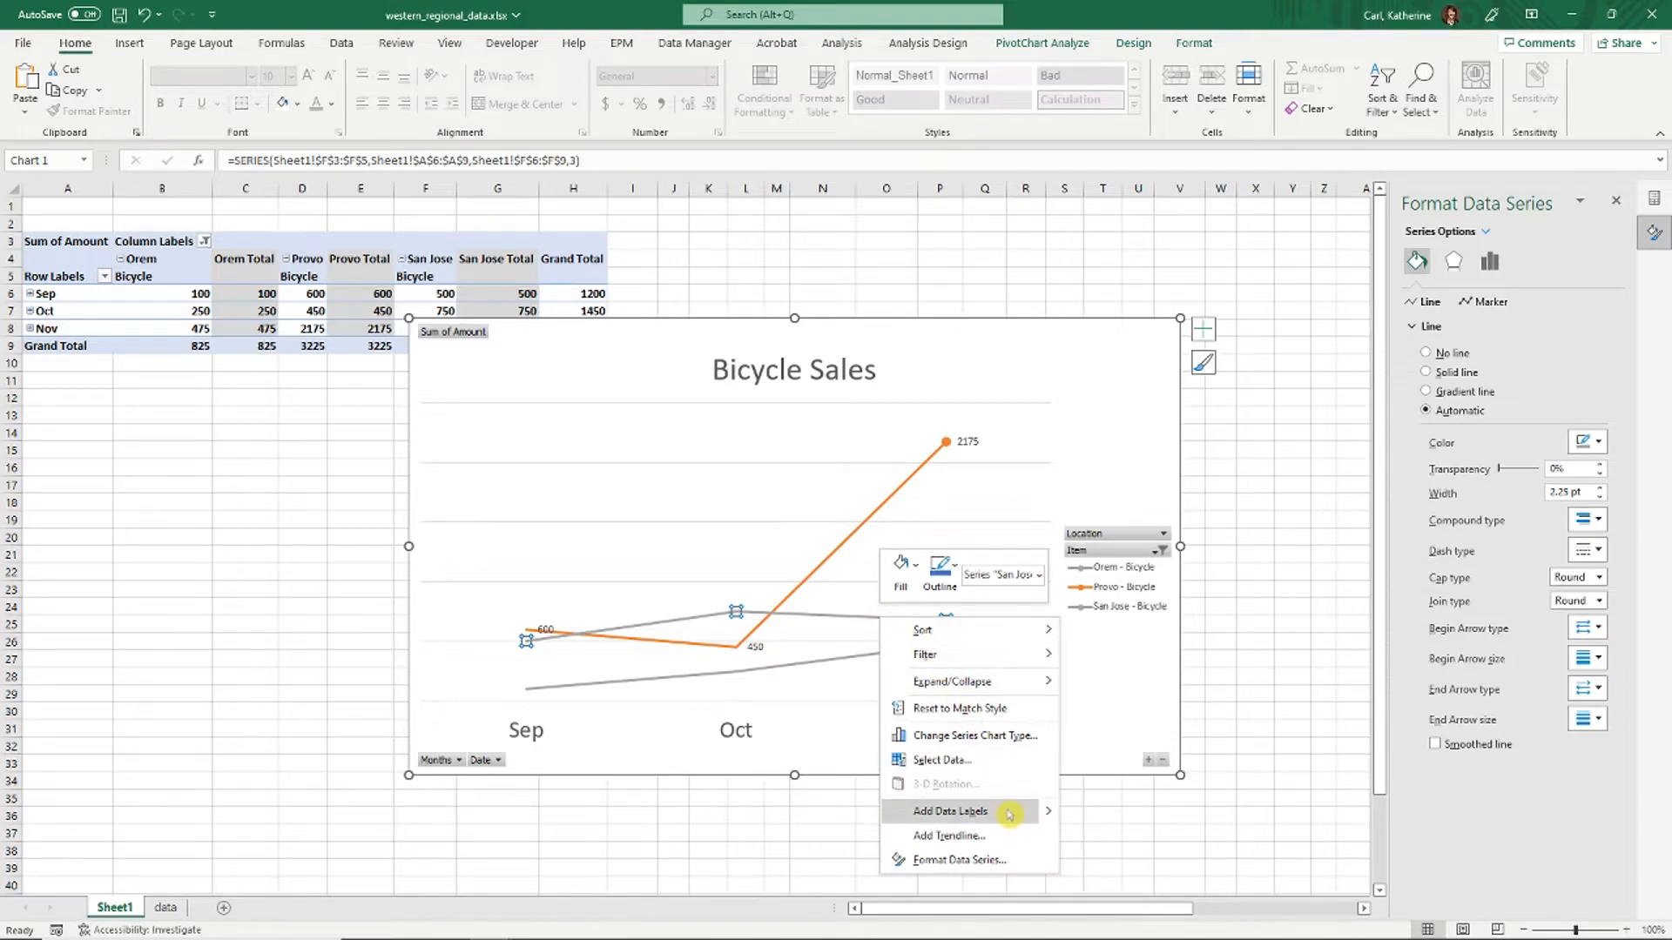
{"action": "left_click", "coordinate": [1008, 814]}
Add data labels to the Orem - Bicycle line.
{"action": "left_click", "coordinate": [870, 661]}
{"action": "right_click", "coordinate": [874, 659]}
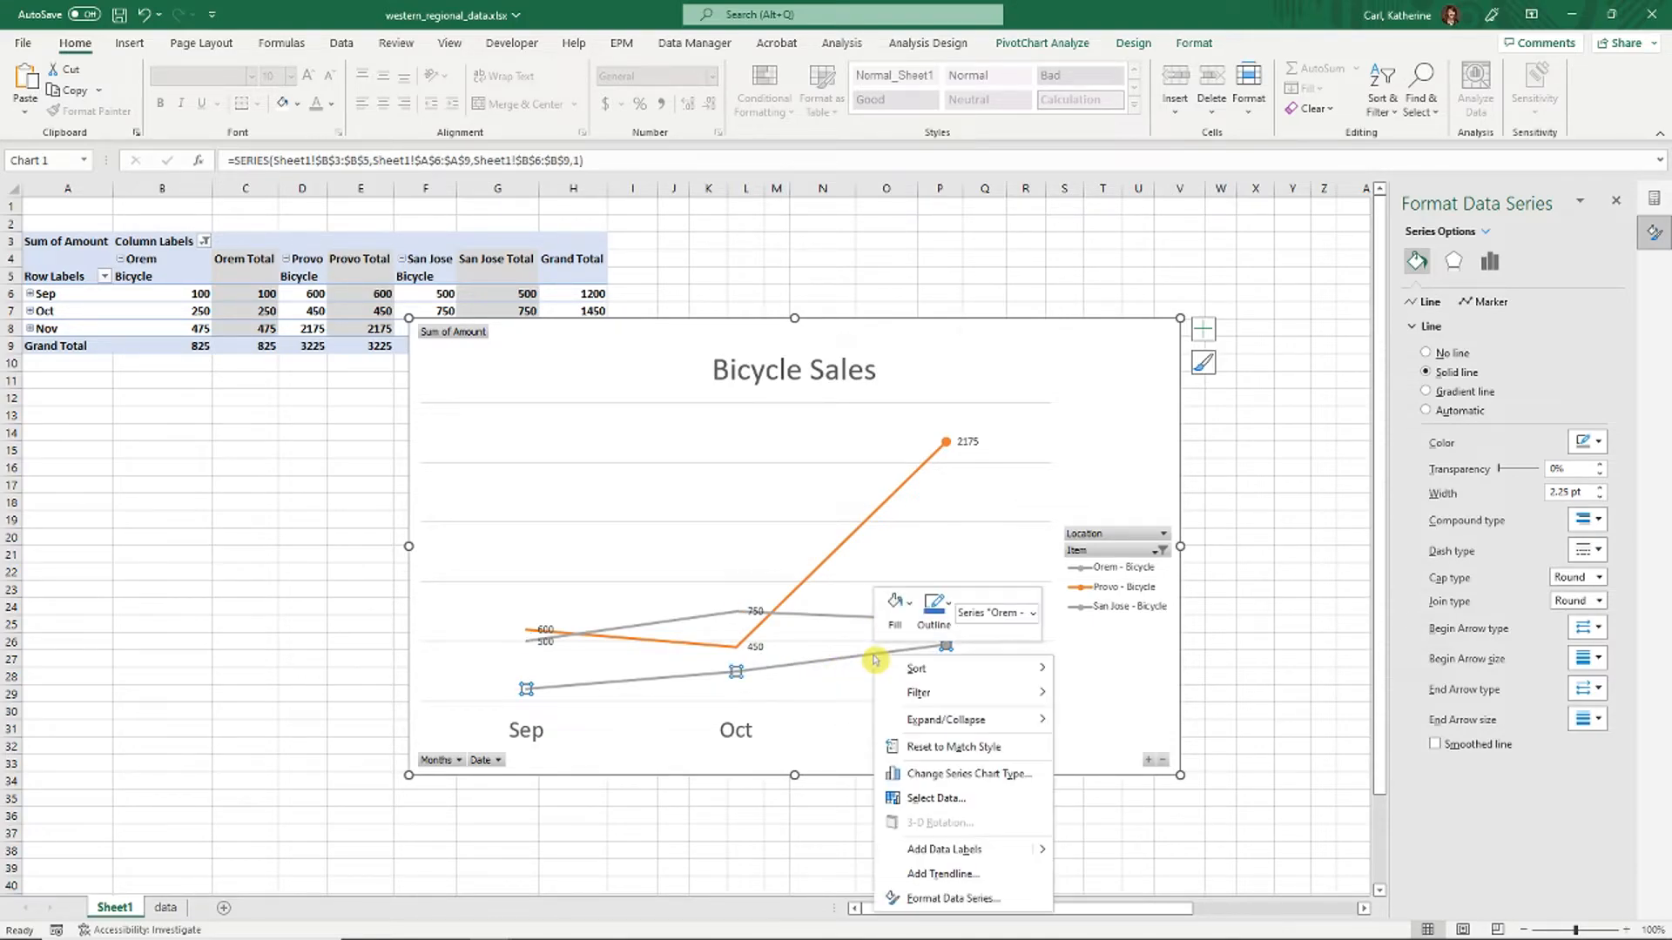
{"action": "left_click", "coordinate": [957, 849]}
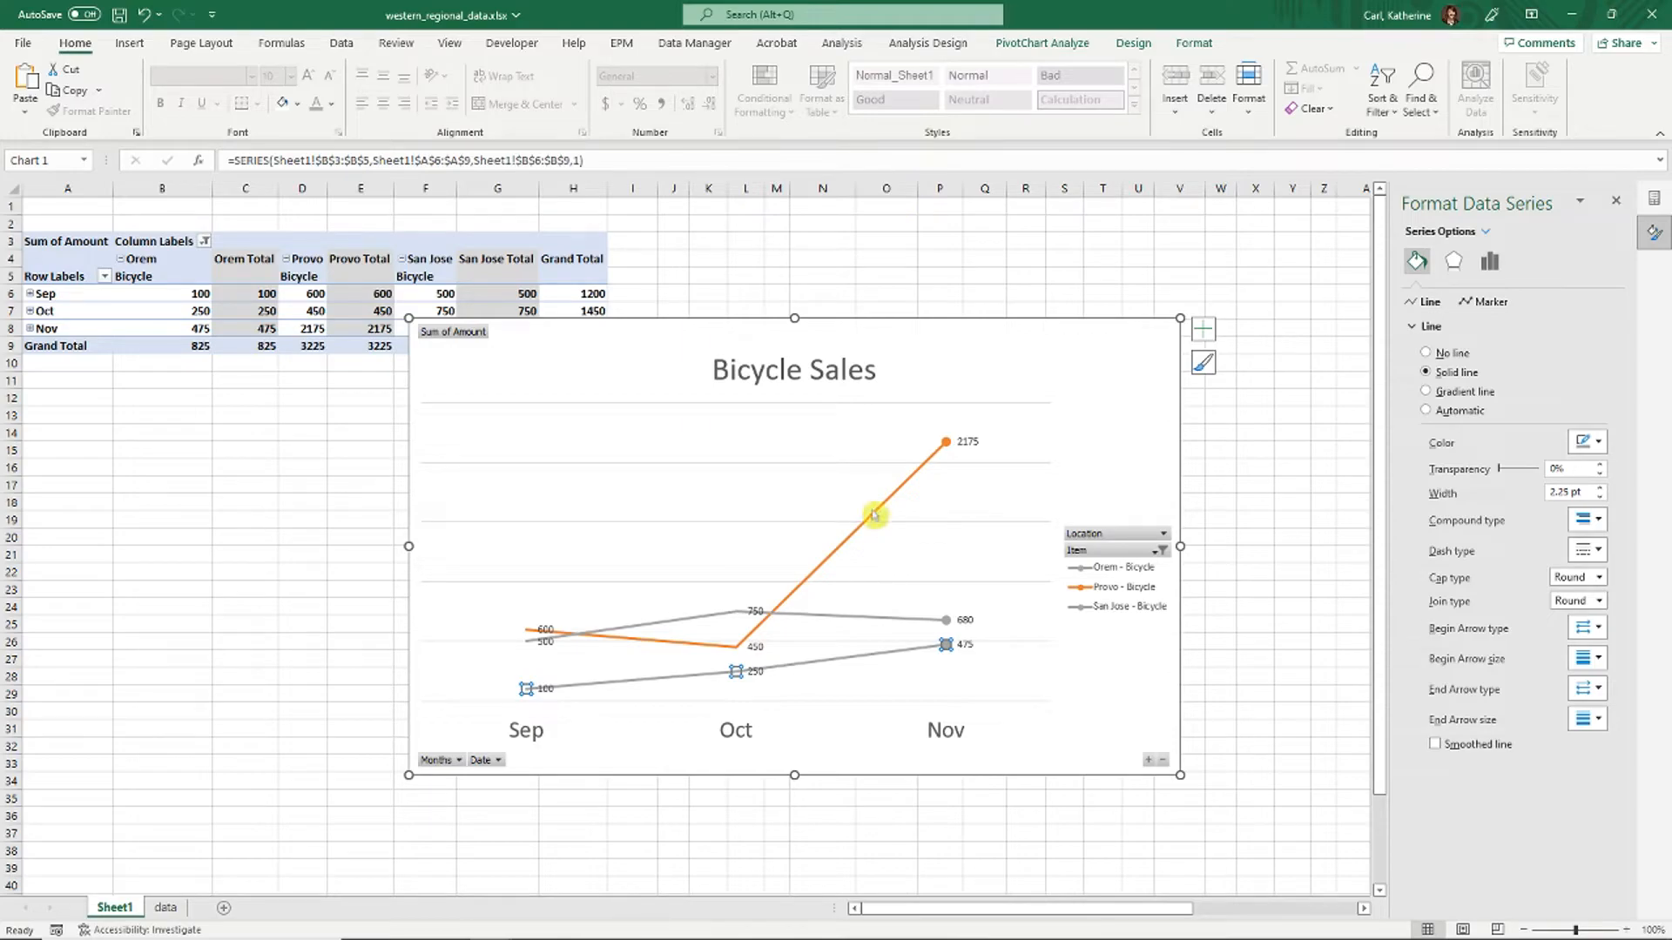
{"action": "left_click", "coordinate": [667, 544]}
Delete the Sep and Oct data labels of the San Jose - Bicycle and Provo - Bicycle lines.
{"action": "left_click", "coordinate": [754, 612]}
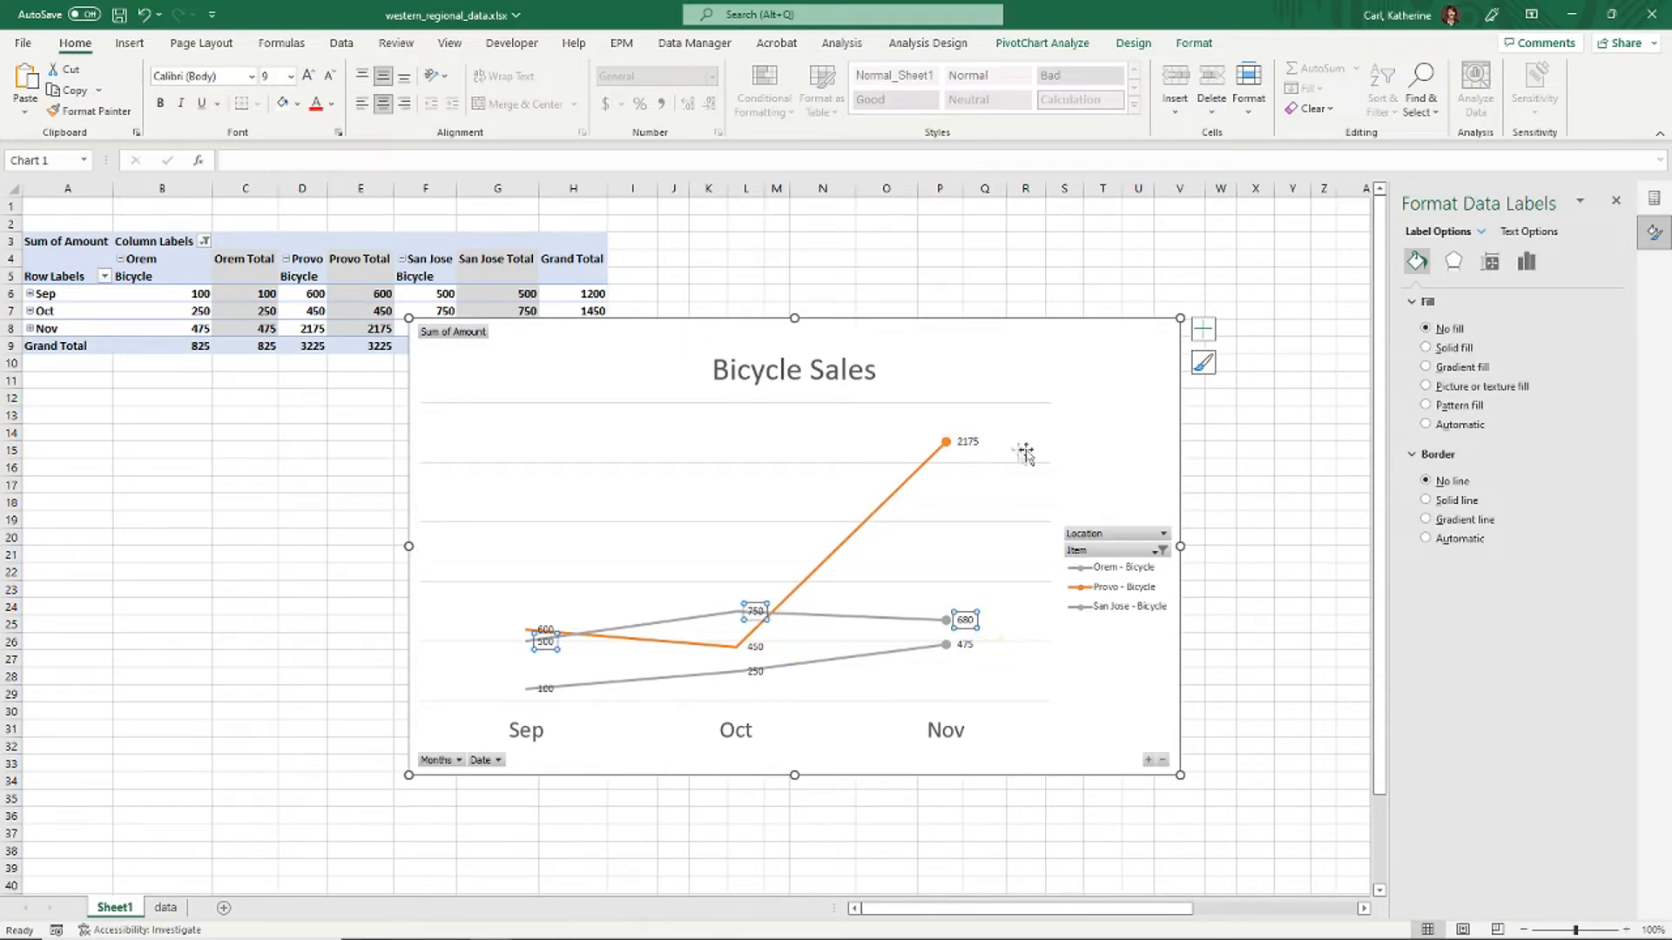
{"action": "left_click", "coordinate": [761, 614]}
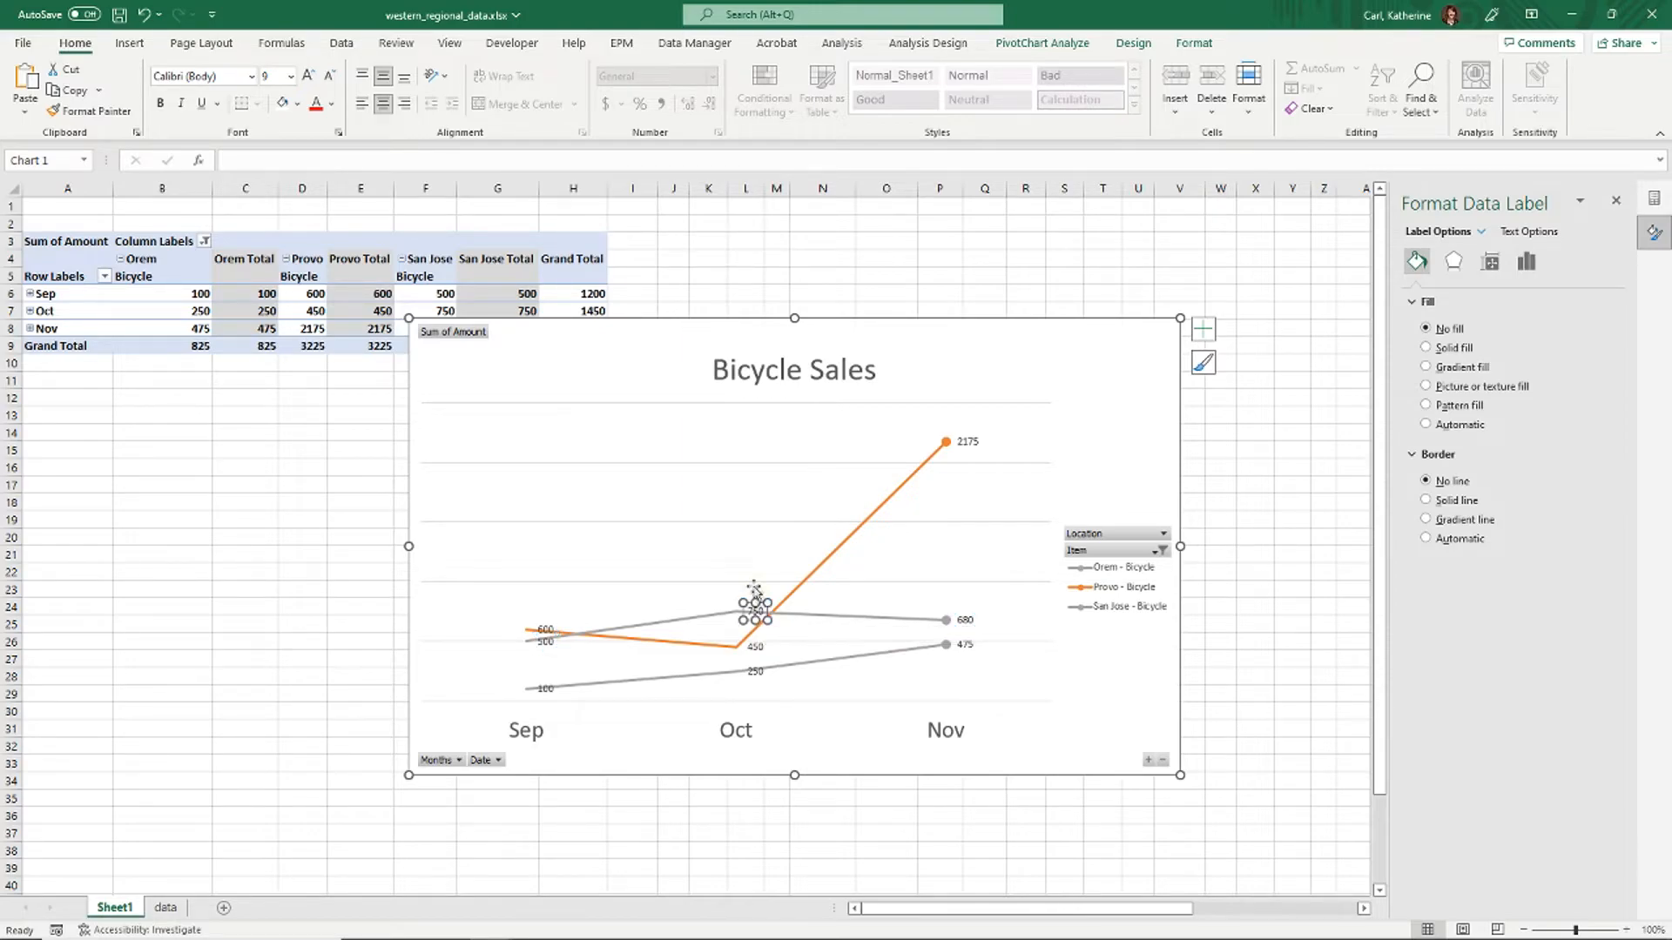
{"action": "left_click", "coordinate": [846, 614]}
{"action": "left_click", "coordinate": [756, 607]}
{"action": "left_click", "coordinate": [549, 628]}
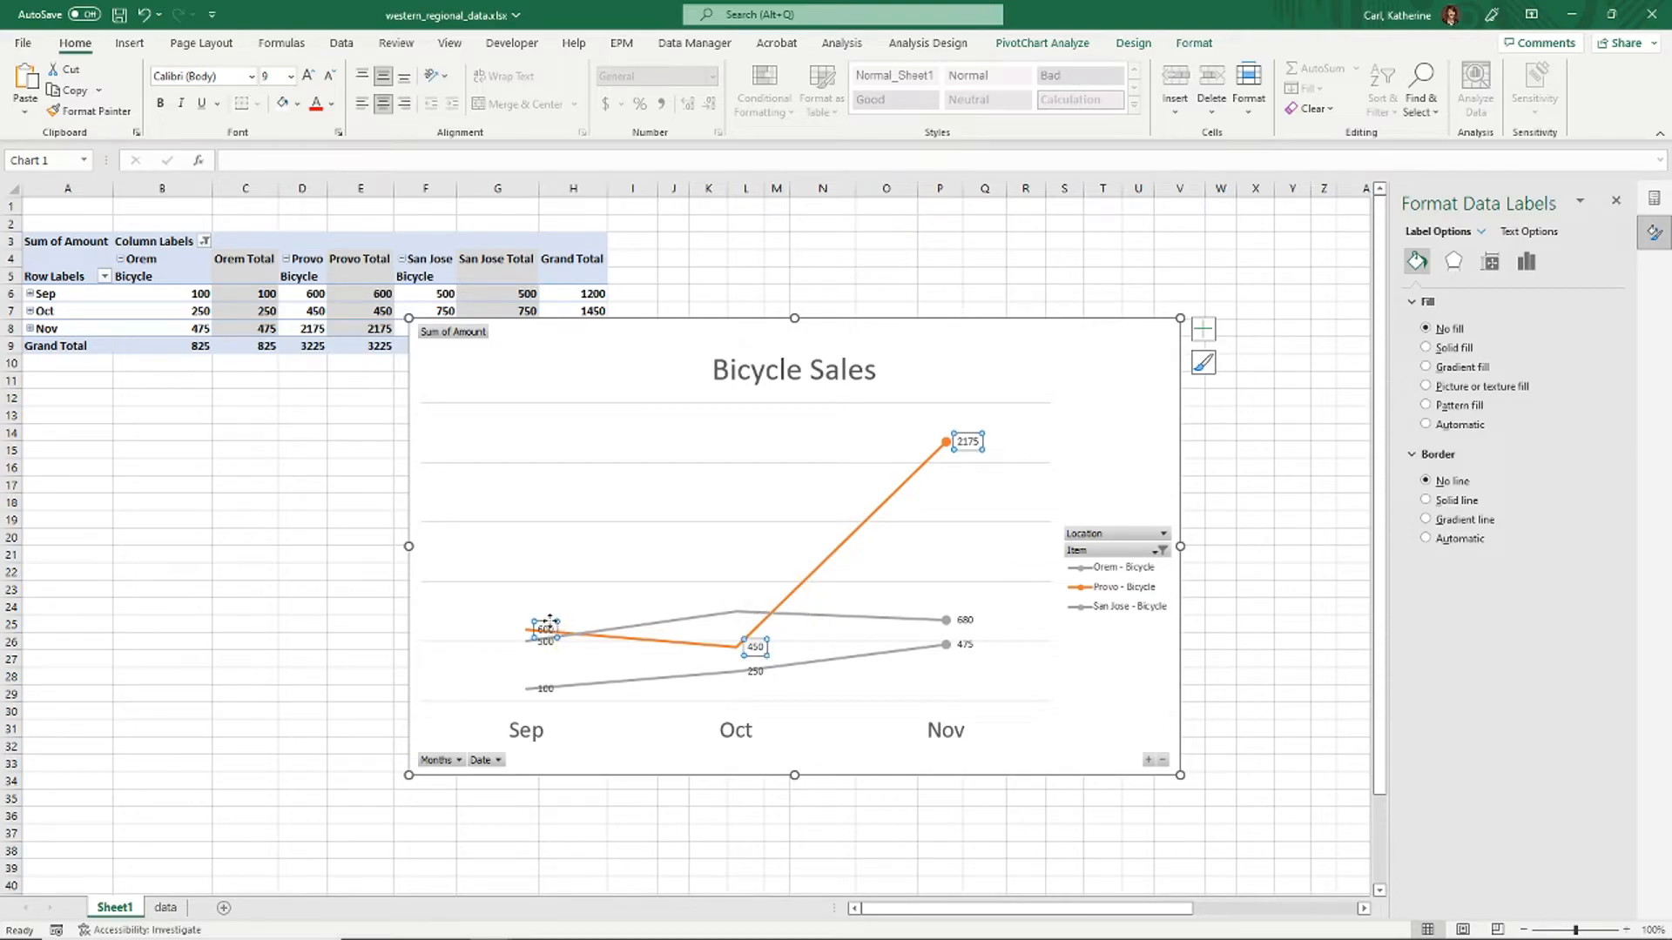
{"action": "left_click", "coordinate": [541, 640]}
{"action": "left_click_drag", "start_coordinate": [534, 633], "coordinate": [756, 647]}
{"action": "key", "text": "Delete"}
Delete the Oct and Sep data labels of the Orem - Bicycle line, keeping only its Nov label.
{"action": "left_click", "coordinate": [756, 673]}
{"action": "left_click", "coordinate": [756, 673]}
{"action": "key", "text": "Delete"}
{"action": "left_click", "coordinate": [543, 690]}
{"action": "key", "text": "Delete"}
Enlarge the Nov data labels of all three lines, bringing the Provo label to 16 pt.
{"action": "left_click", "coordinate": [967, 441]}
{"action": "left_click", "coordinate": [308, 75]}
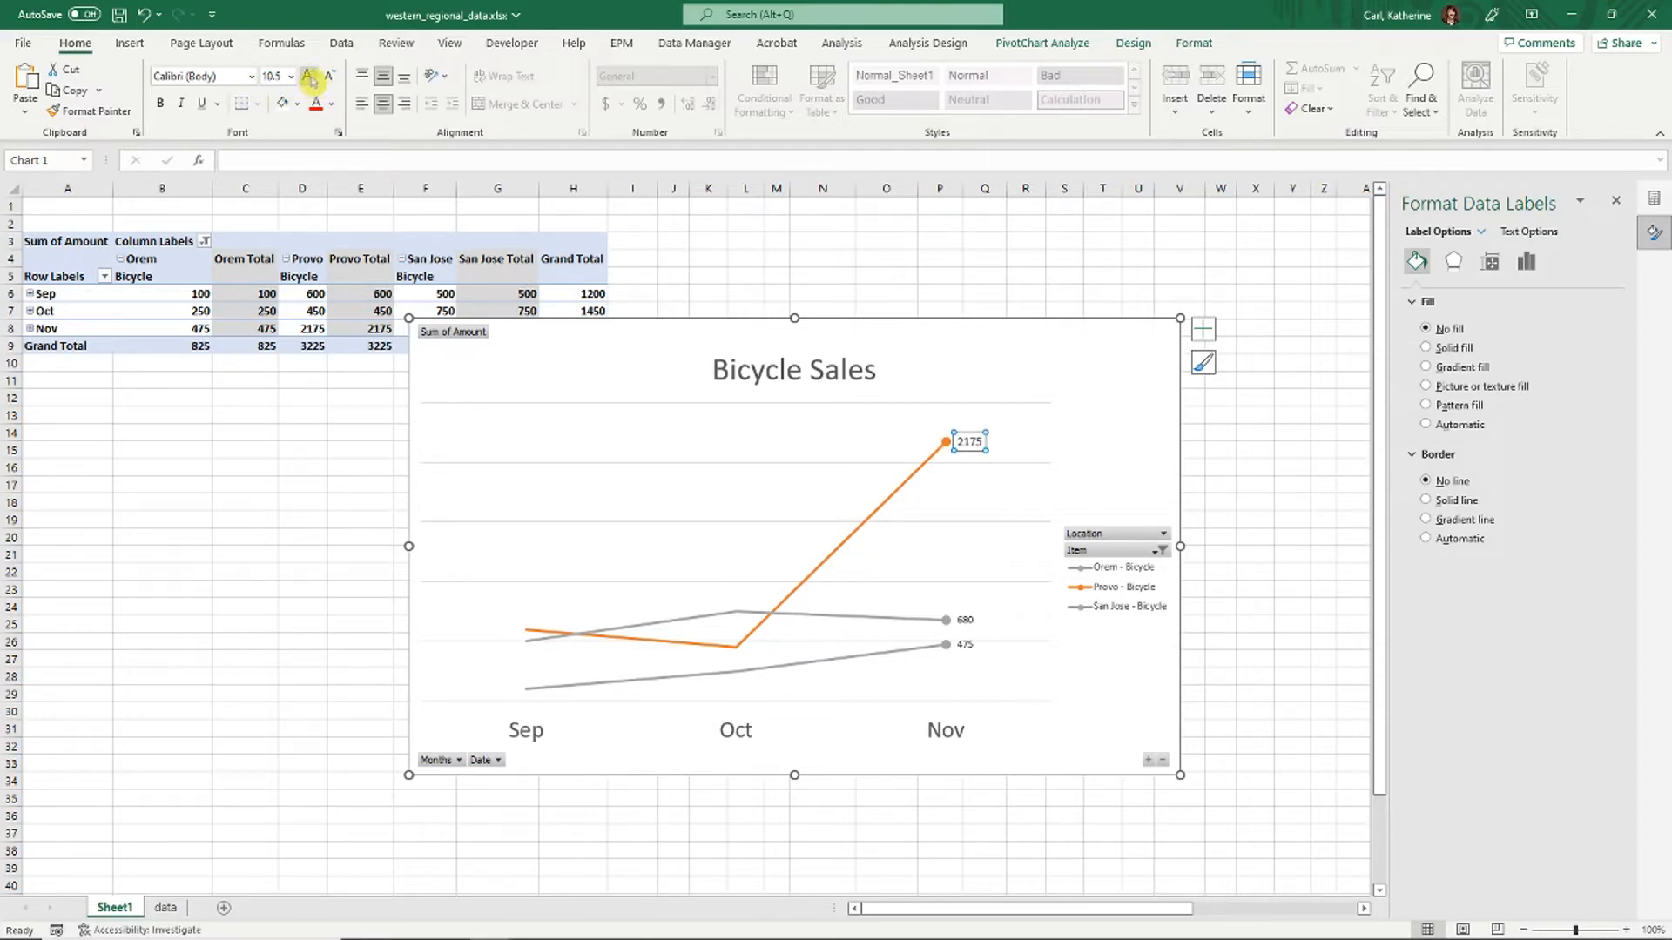
{"action": "left_click", "coordinate": [965, 620]}
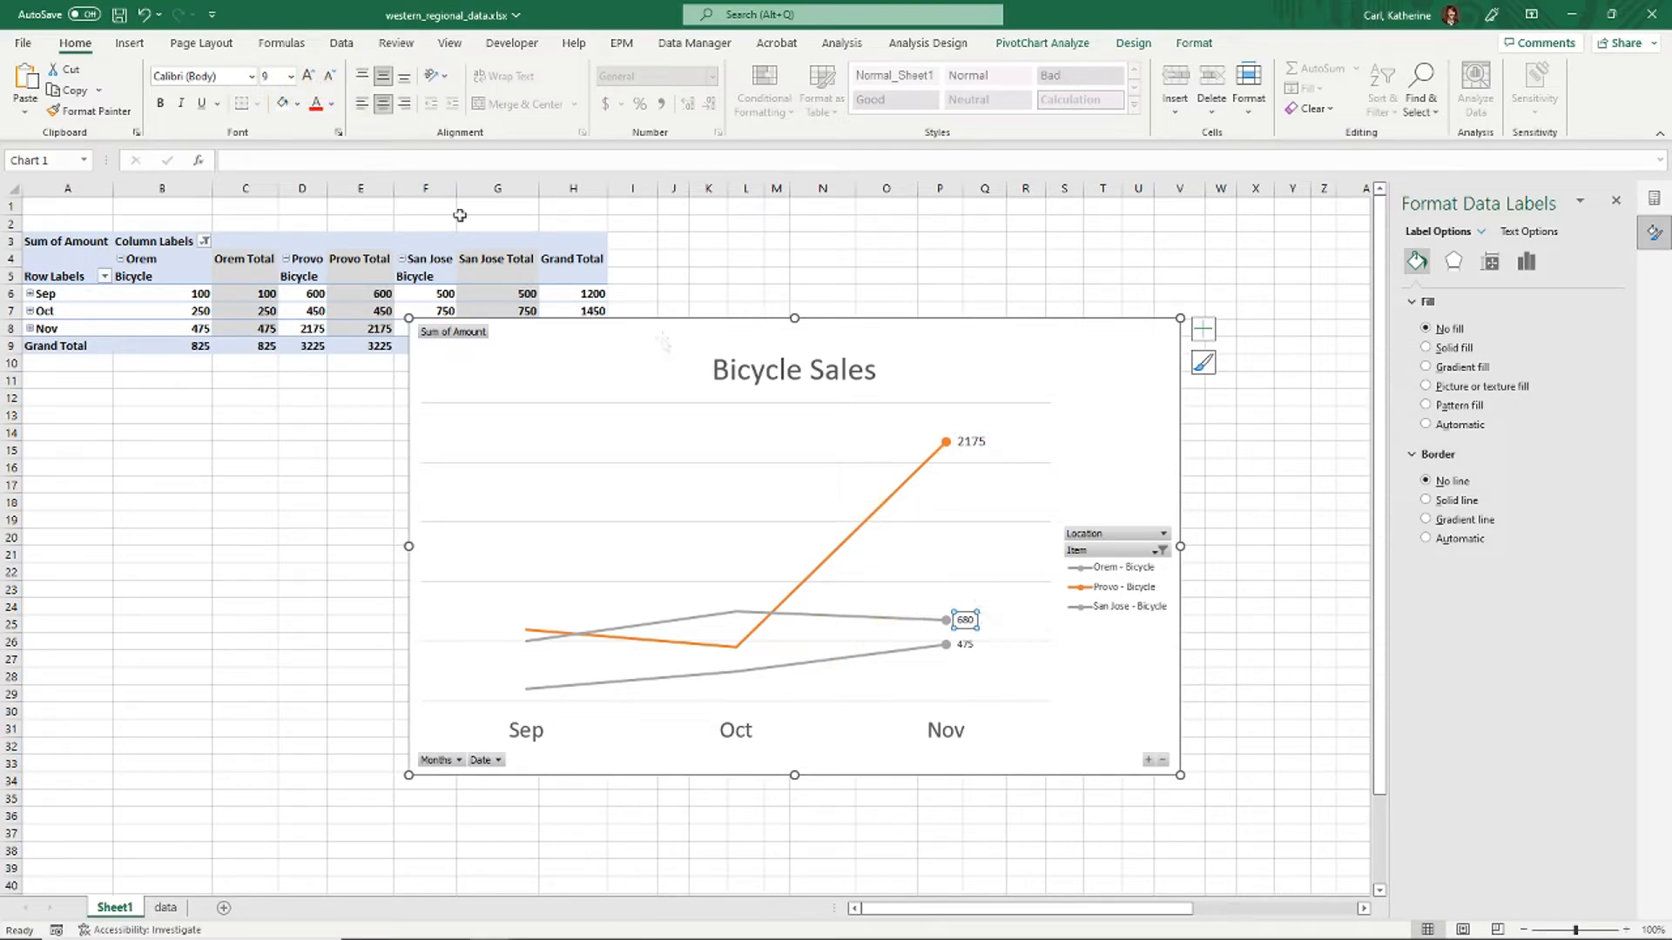
{"action": "left_click", "coordinate": [308, 76]}
{"action": "left_click", "coordinate": [308, 75]}
{"action": "left_click", "coordinate": [964, 644]}
{"action": "left_click", "coordinate": [311, 75]}
{"action": "left_click", "coordinate": [311, 76]}
{"action": "left_click", "coordinate": [975, 440]}
{"action": "left_click", "coordinate": [308, 76]}
{"action": "left_click", "coordinate": [308, 76]}
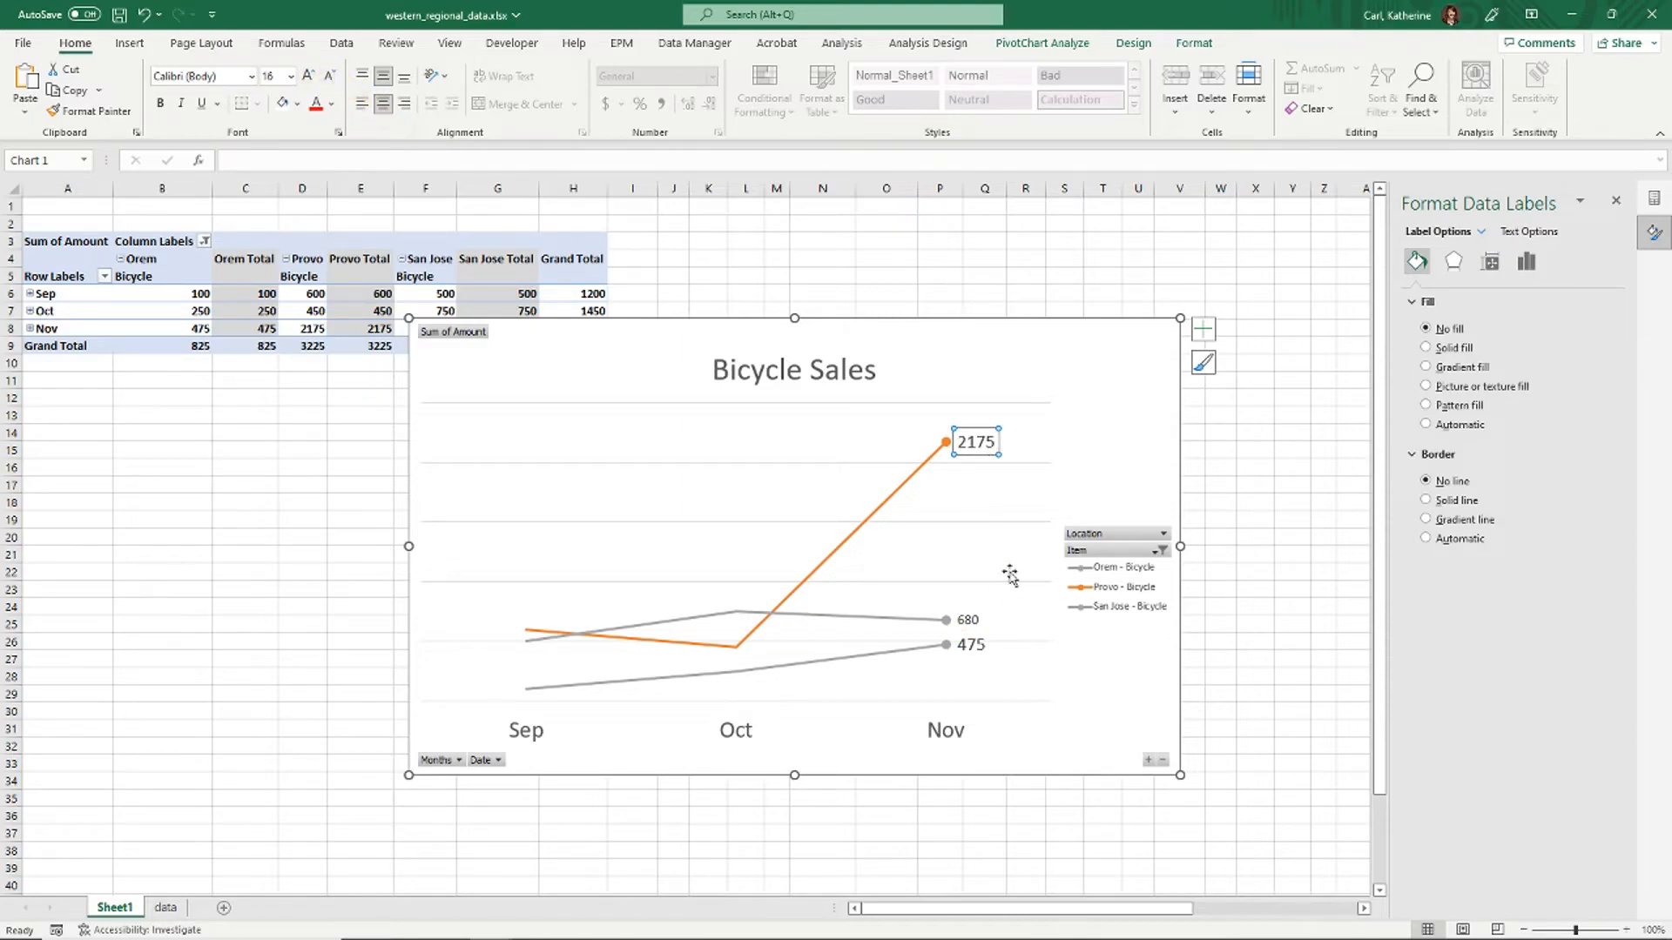
Format the Sum of Amount value field as Currency with the $ symbol and 0 decimal places.
{"action": "left_click", "coordinate": [1113, 396]}
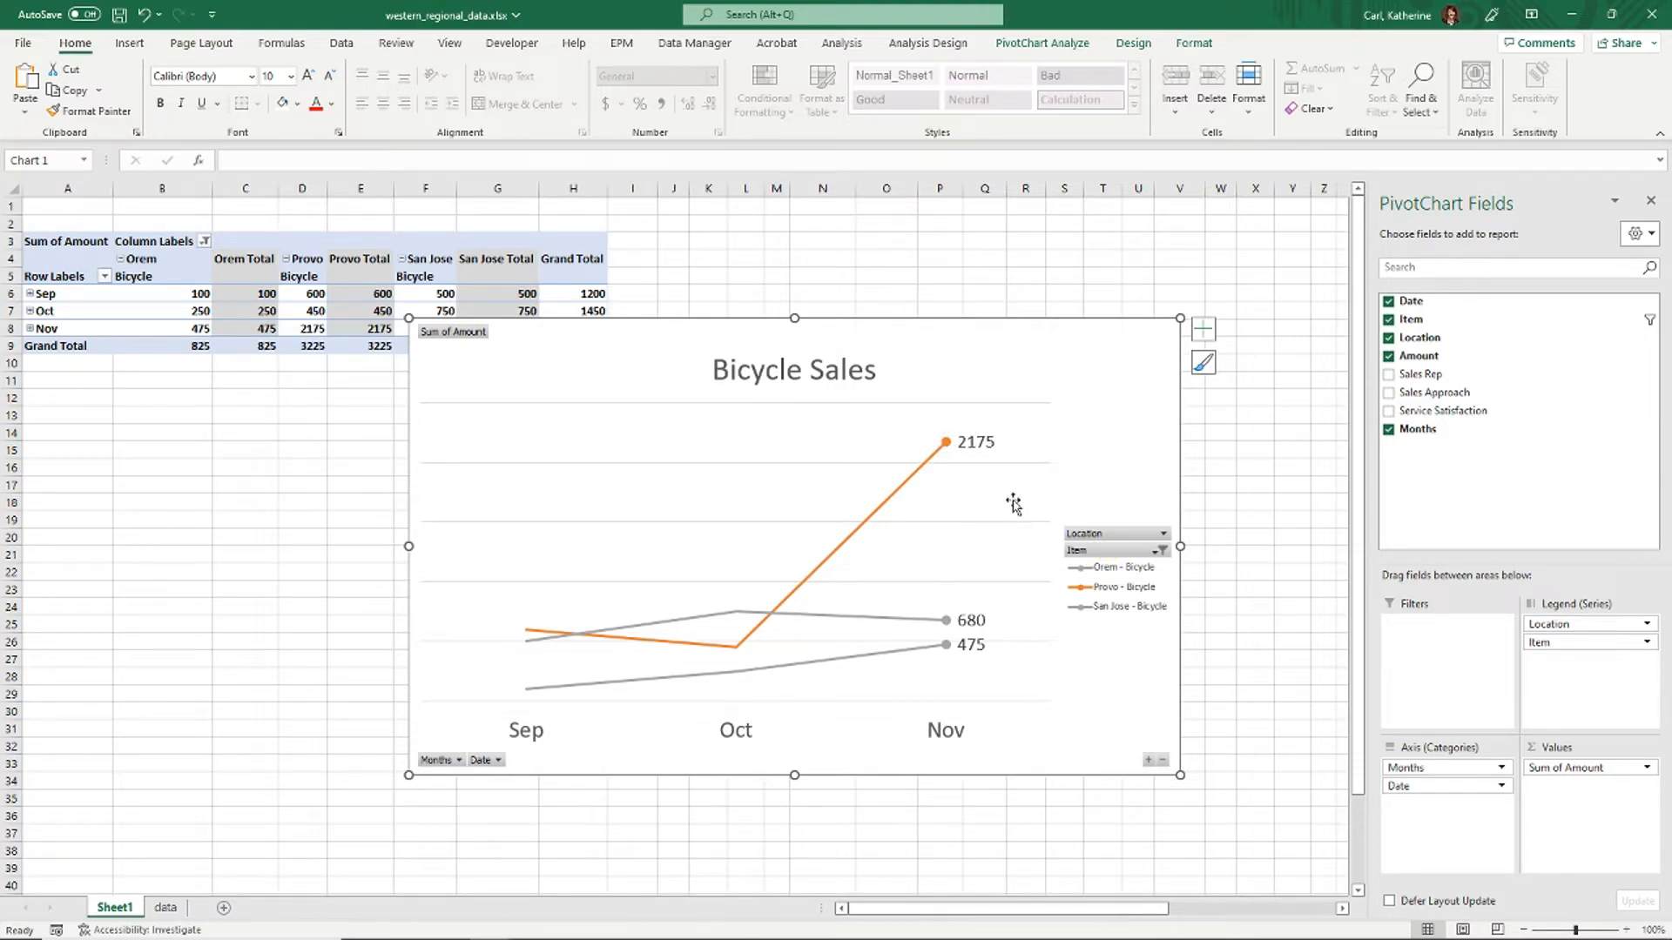
{"action": "left_click", "coordinate": [1646, 768]}
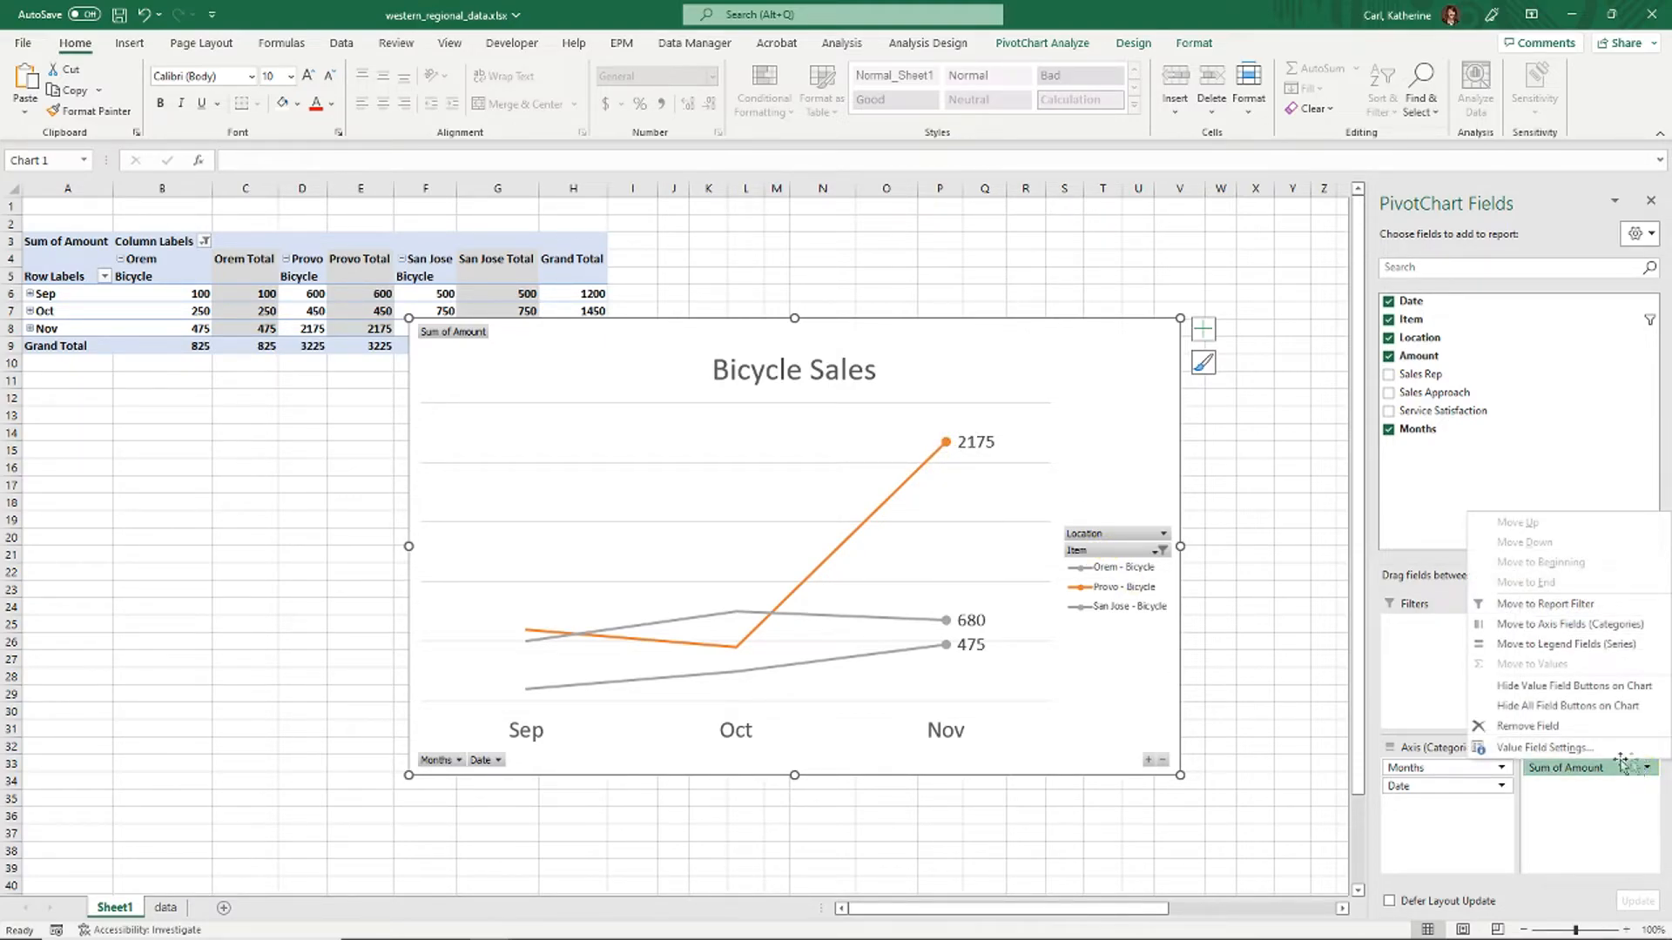
{"action": "left_click", "coordinate": [1574, 752]}
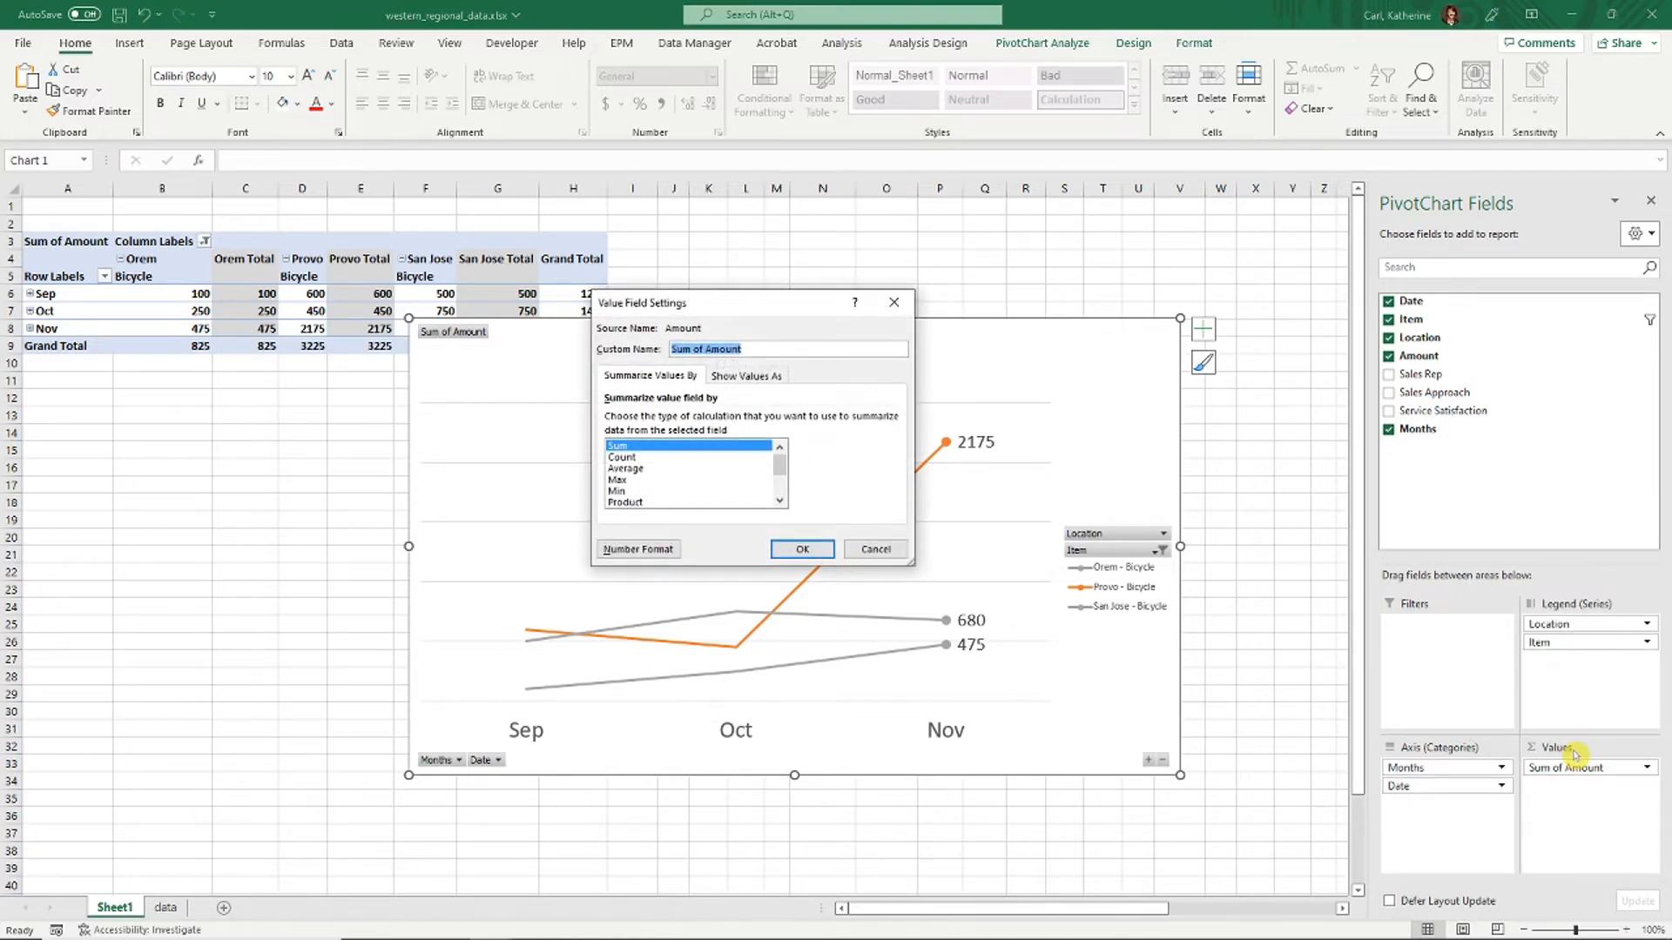
{"action": "left_click", "coordinate": [645, 547]}
{"action": "left_click", "coordinate": [567, 321]}
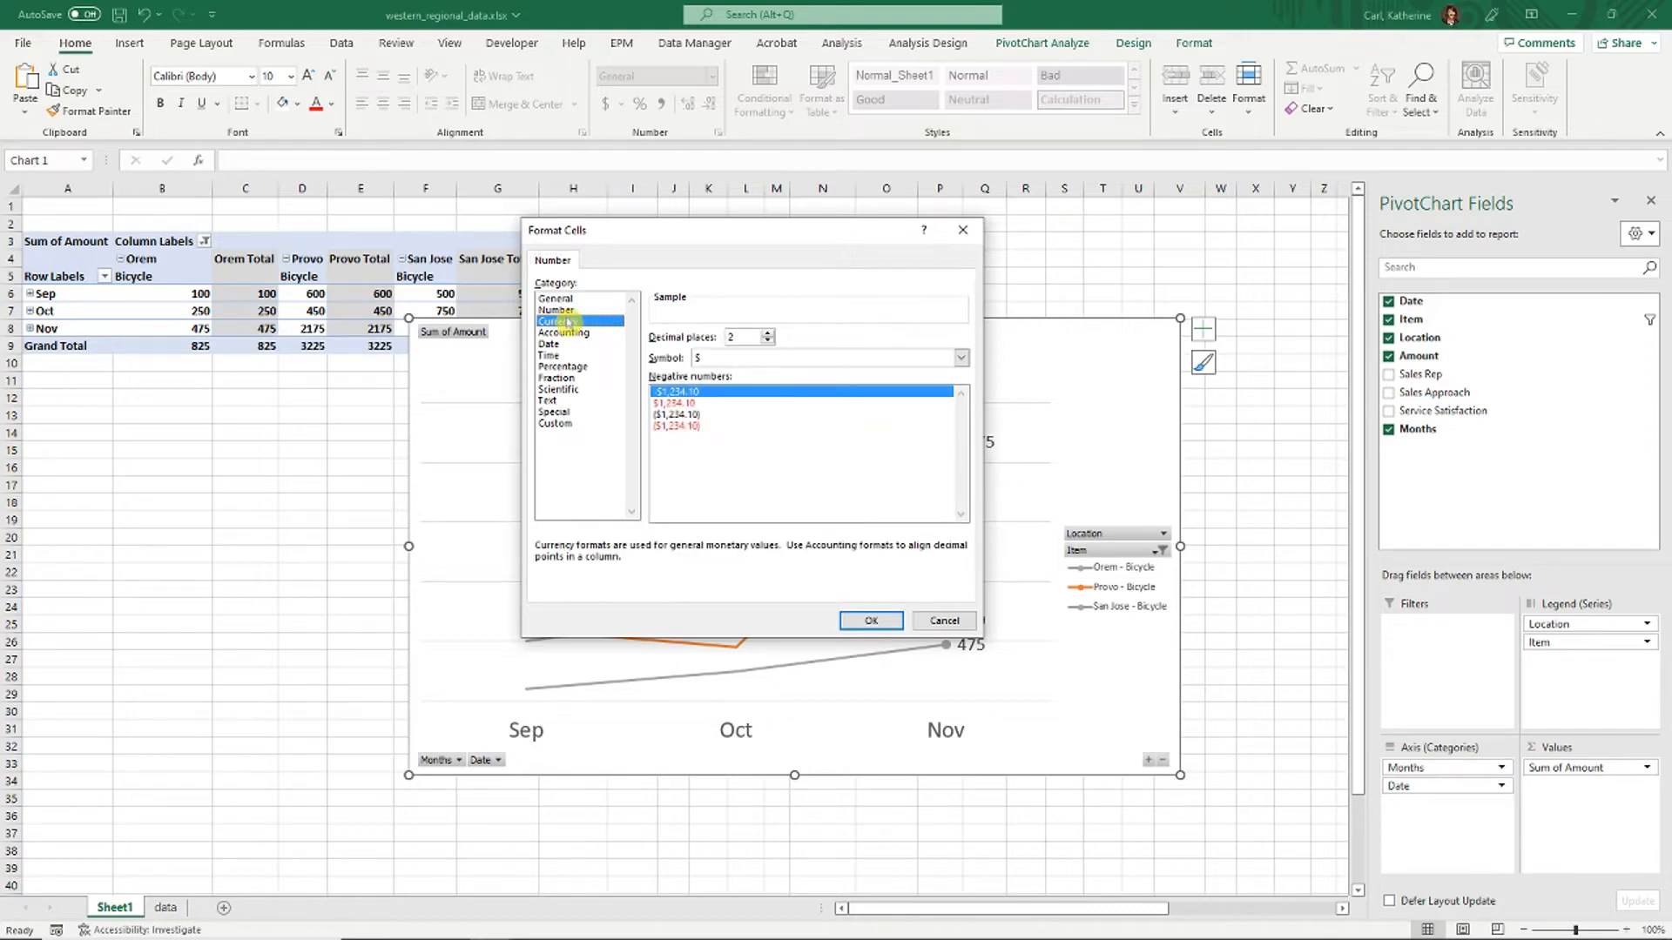
{"action": "left_click", "coordinate": [770, 341]}
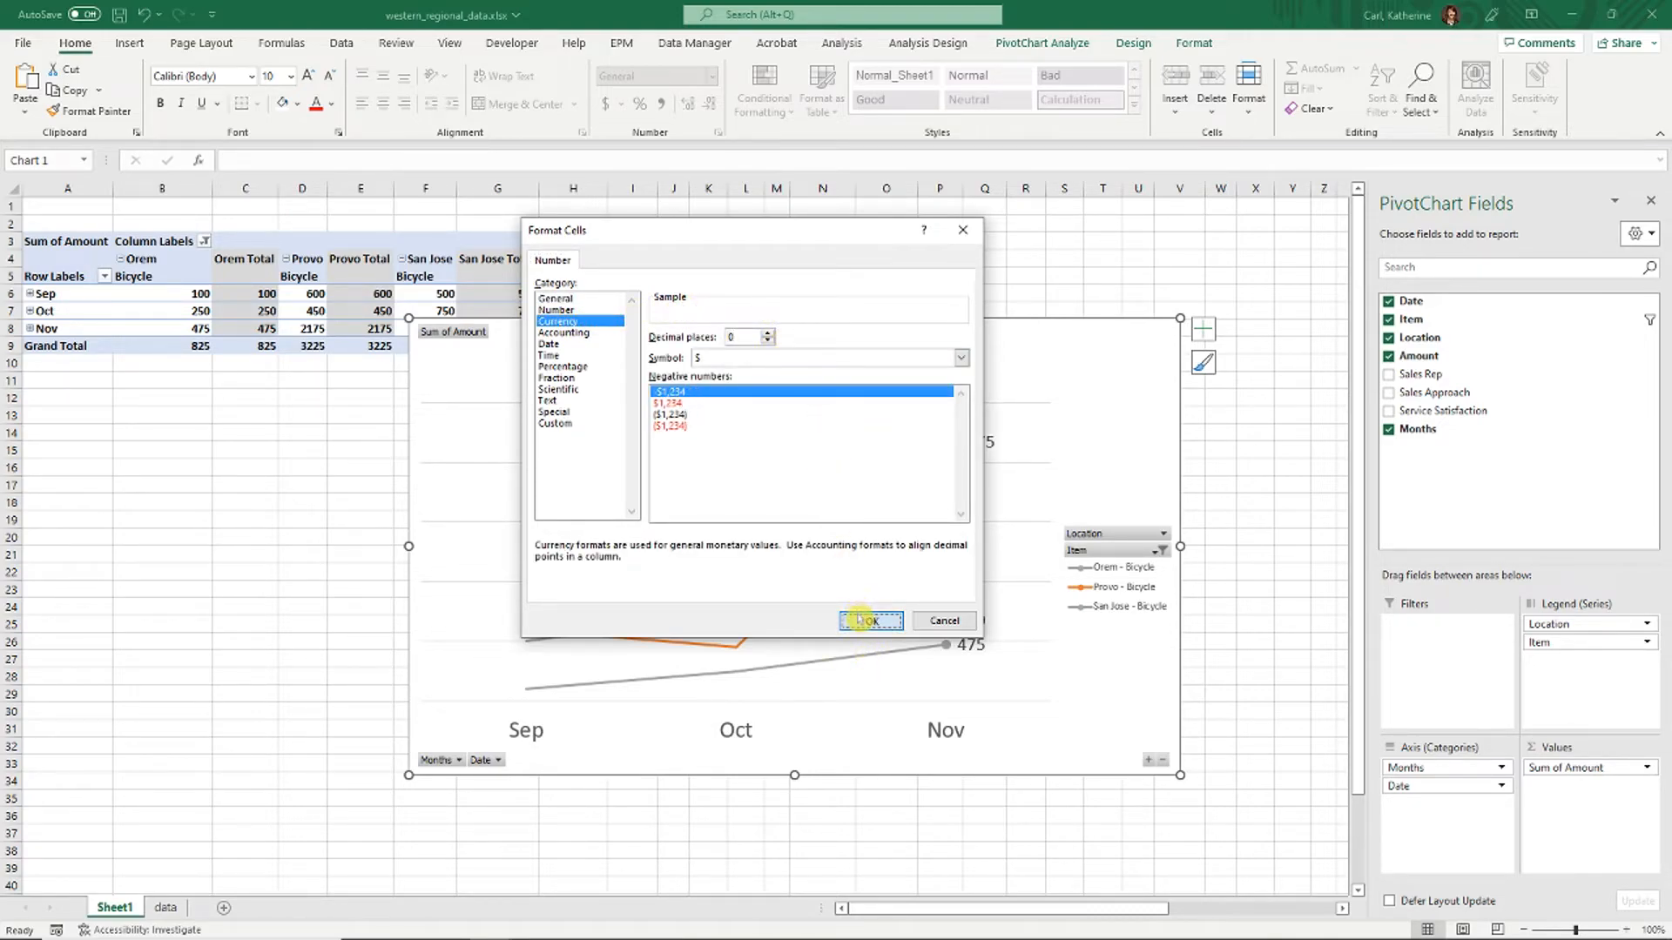
{"action": "left_click", "coordinate": [862, 620]}
{"action": "left_click", "coordinate": [800, 551]}
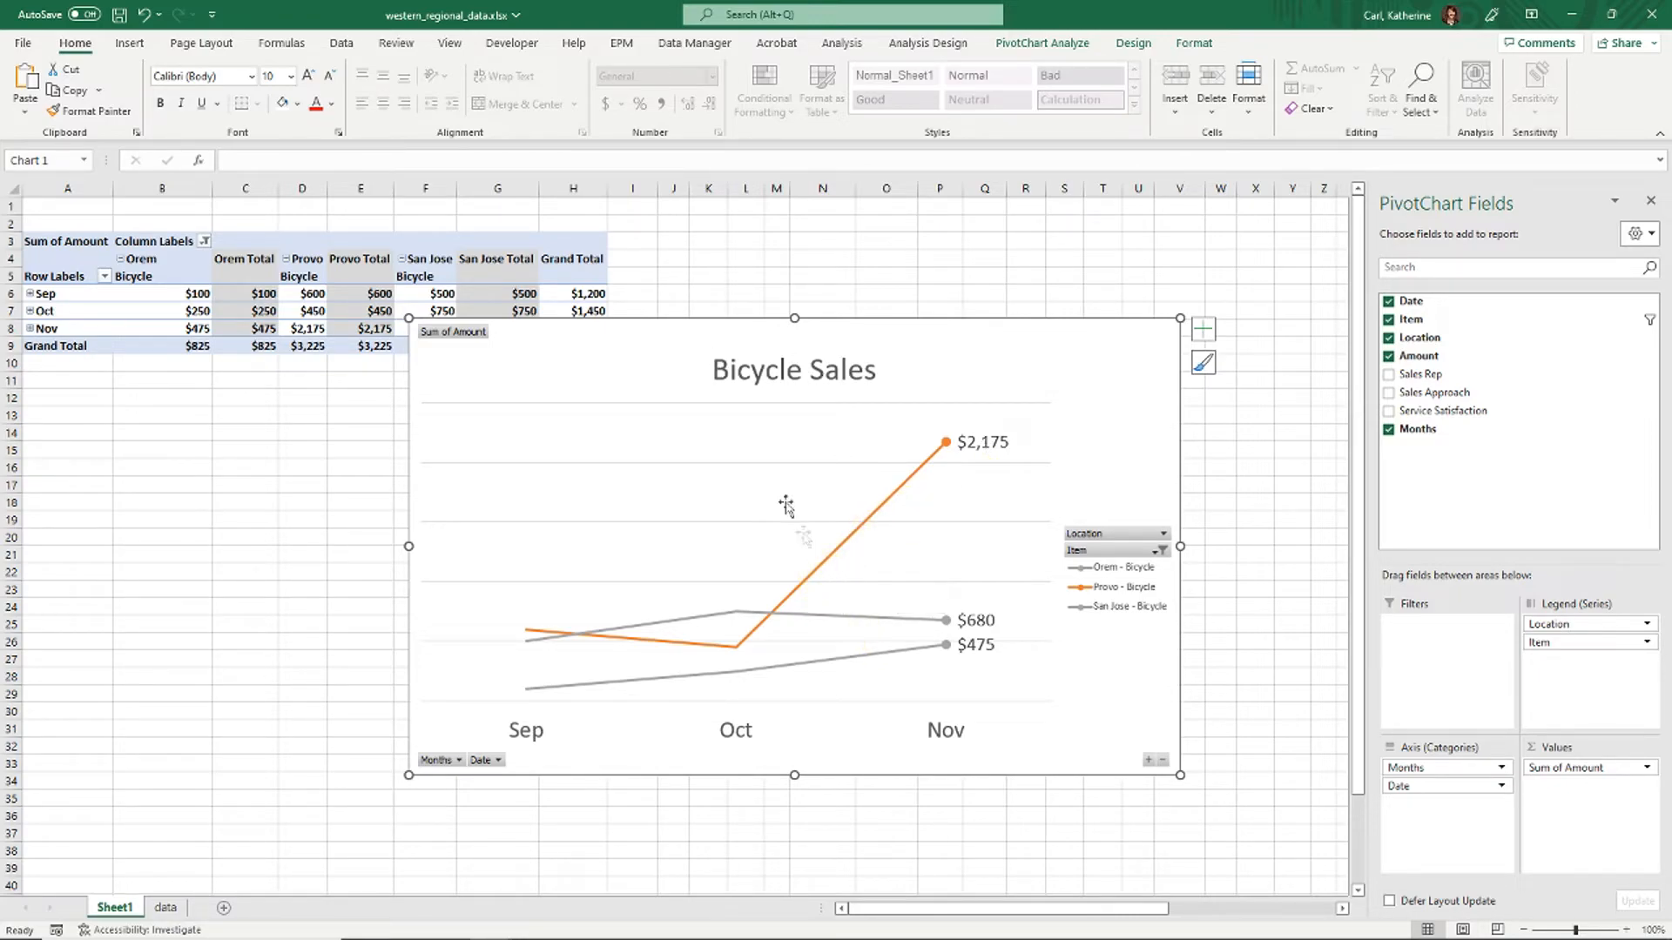
Set the font color of the Bicycle Sales chart title to black.
{"action": "left_click", "coordinate": [801, 387]}
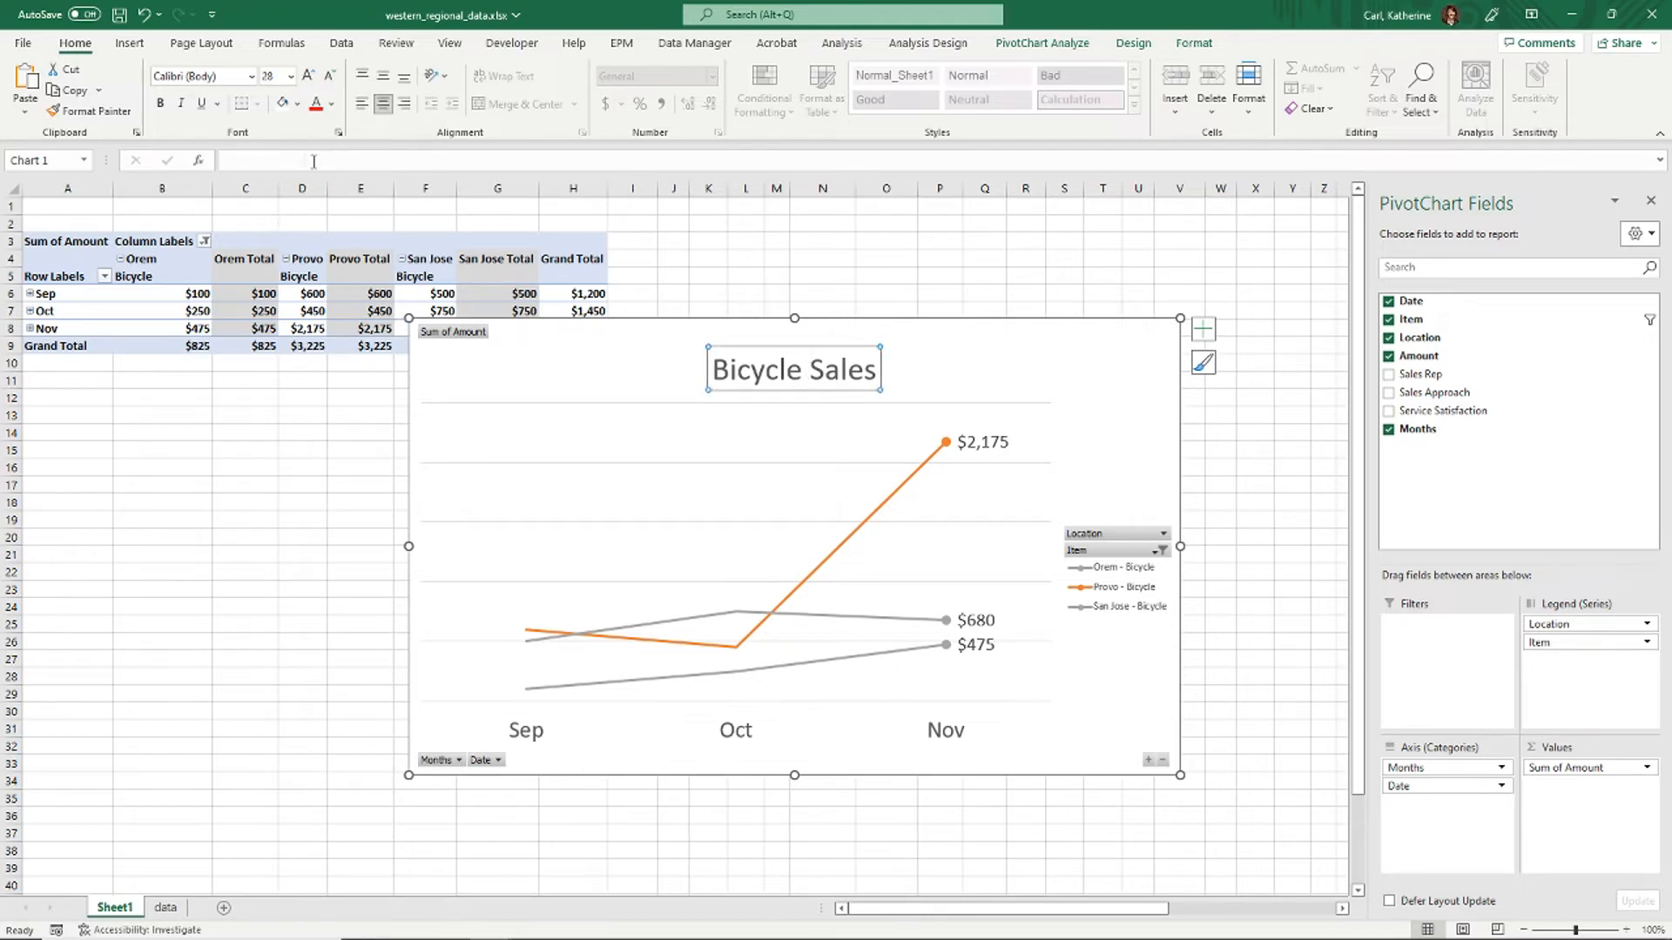
{"action": "left_click", "coordinate": [332, 105]}
{"action": "left_click", "coordinate": [349, 130]}
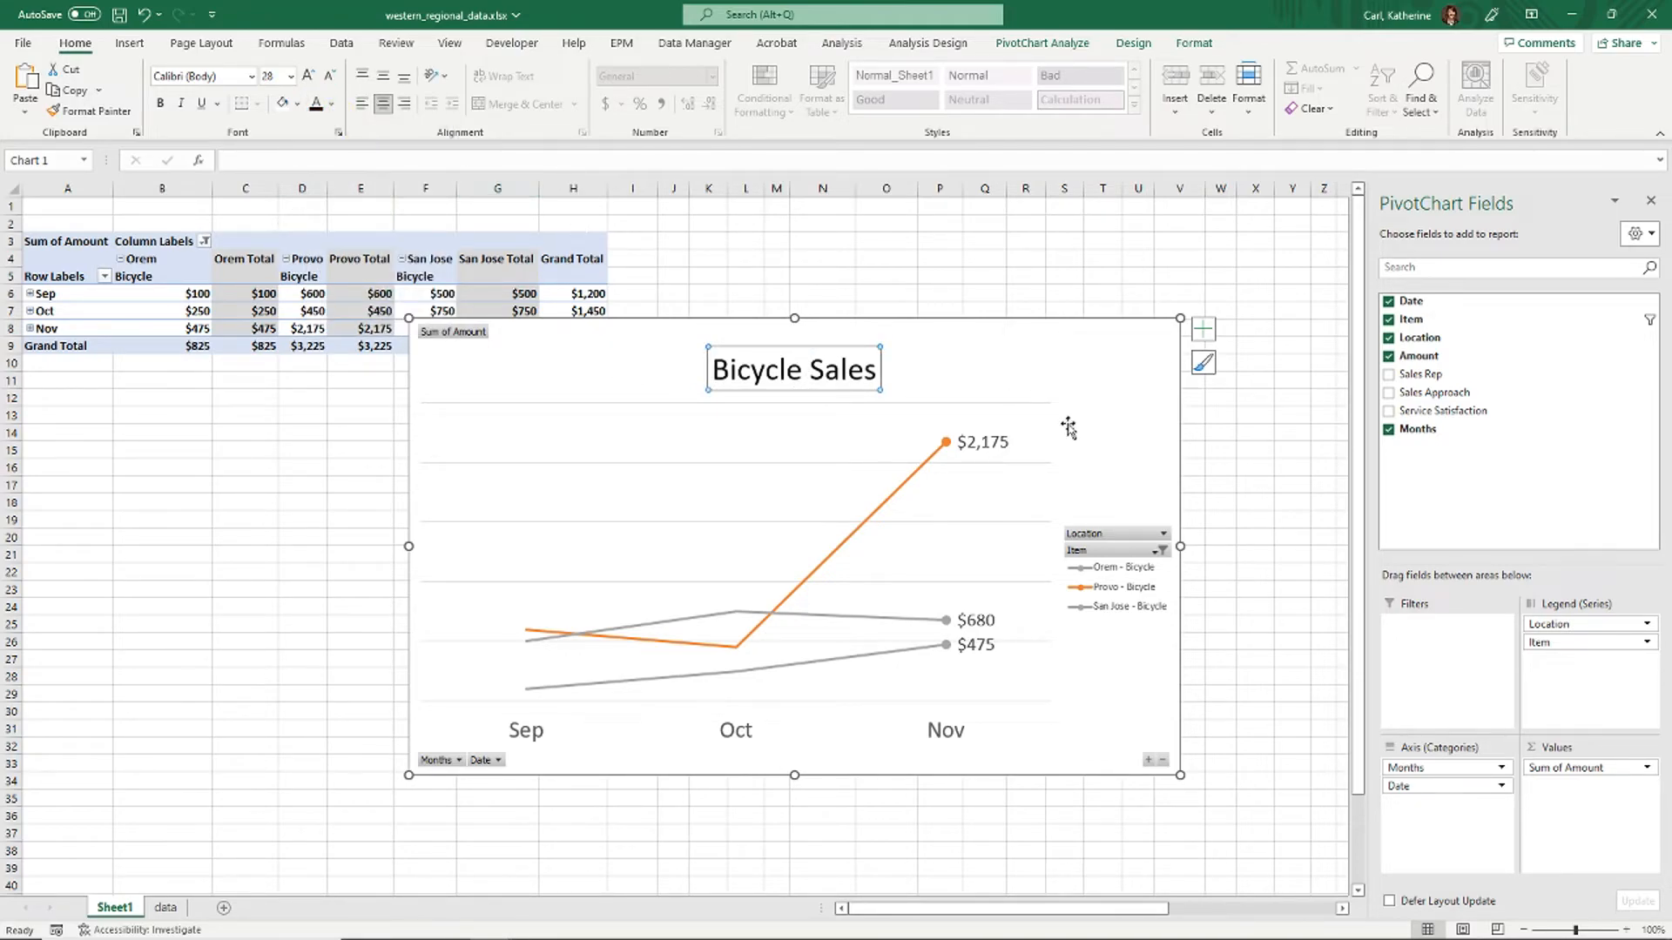
Color the Provo line's Nov data label orange to match its line.
{"action": "left_click", "coordinate": [988, 442]}
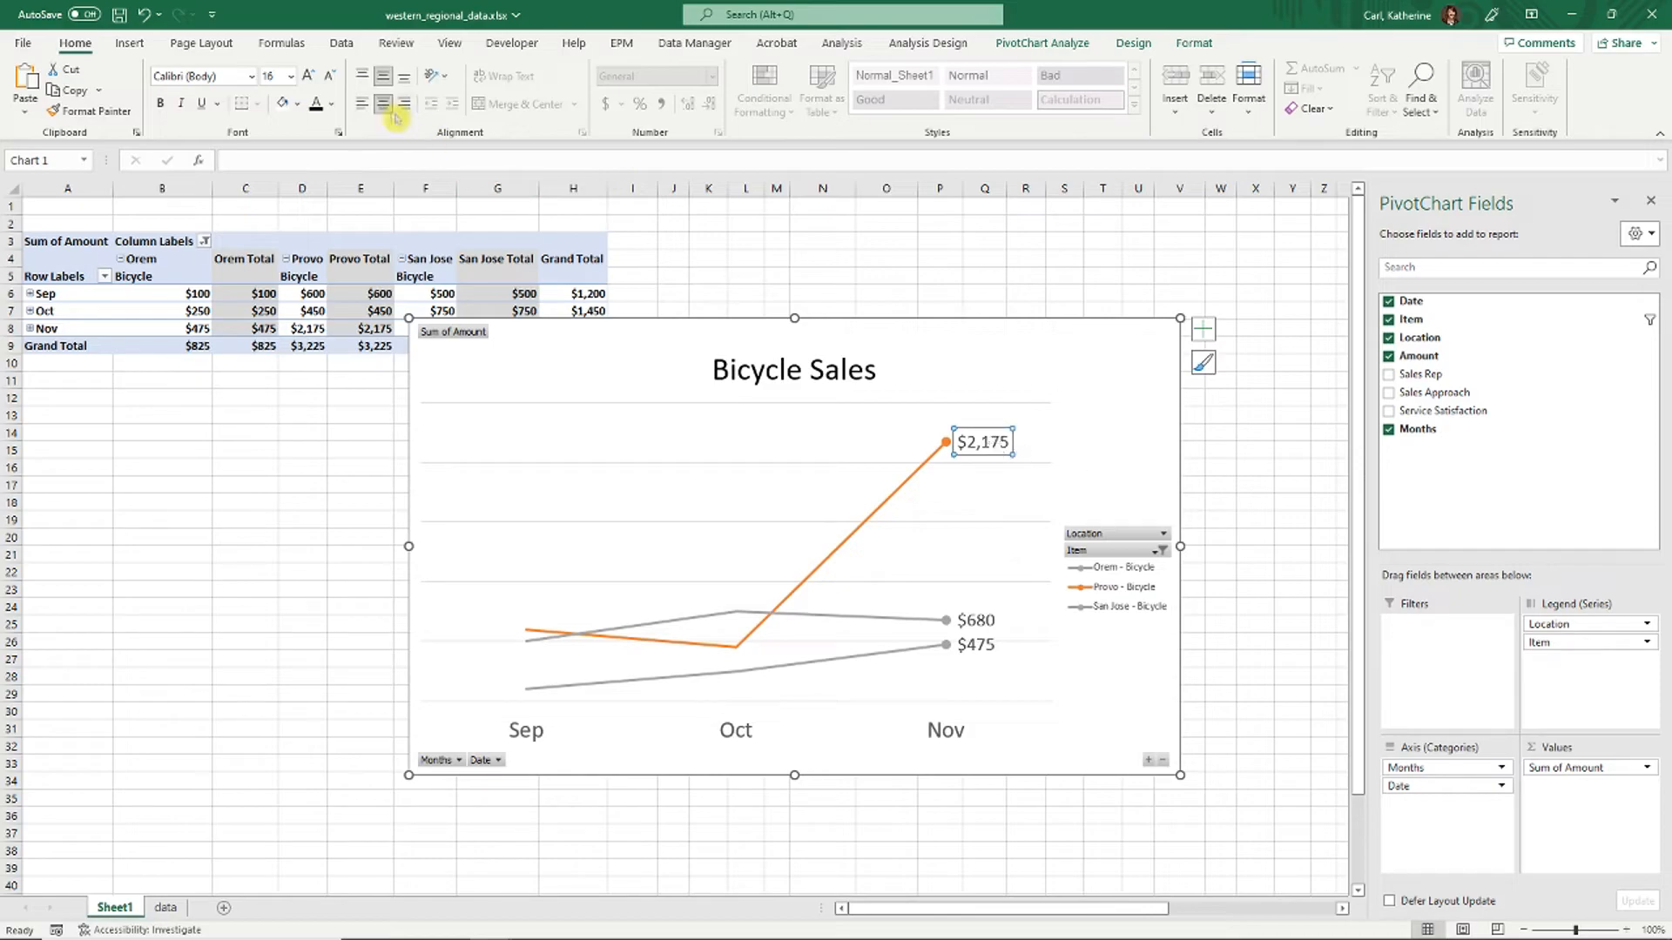
{"action": "left_click", "coordinate": [333, 104]}
{"action": "left_click", "coordinate": [389, 175]}
{"action": "left_click", "coordinate": [1080, 453]}
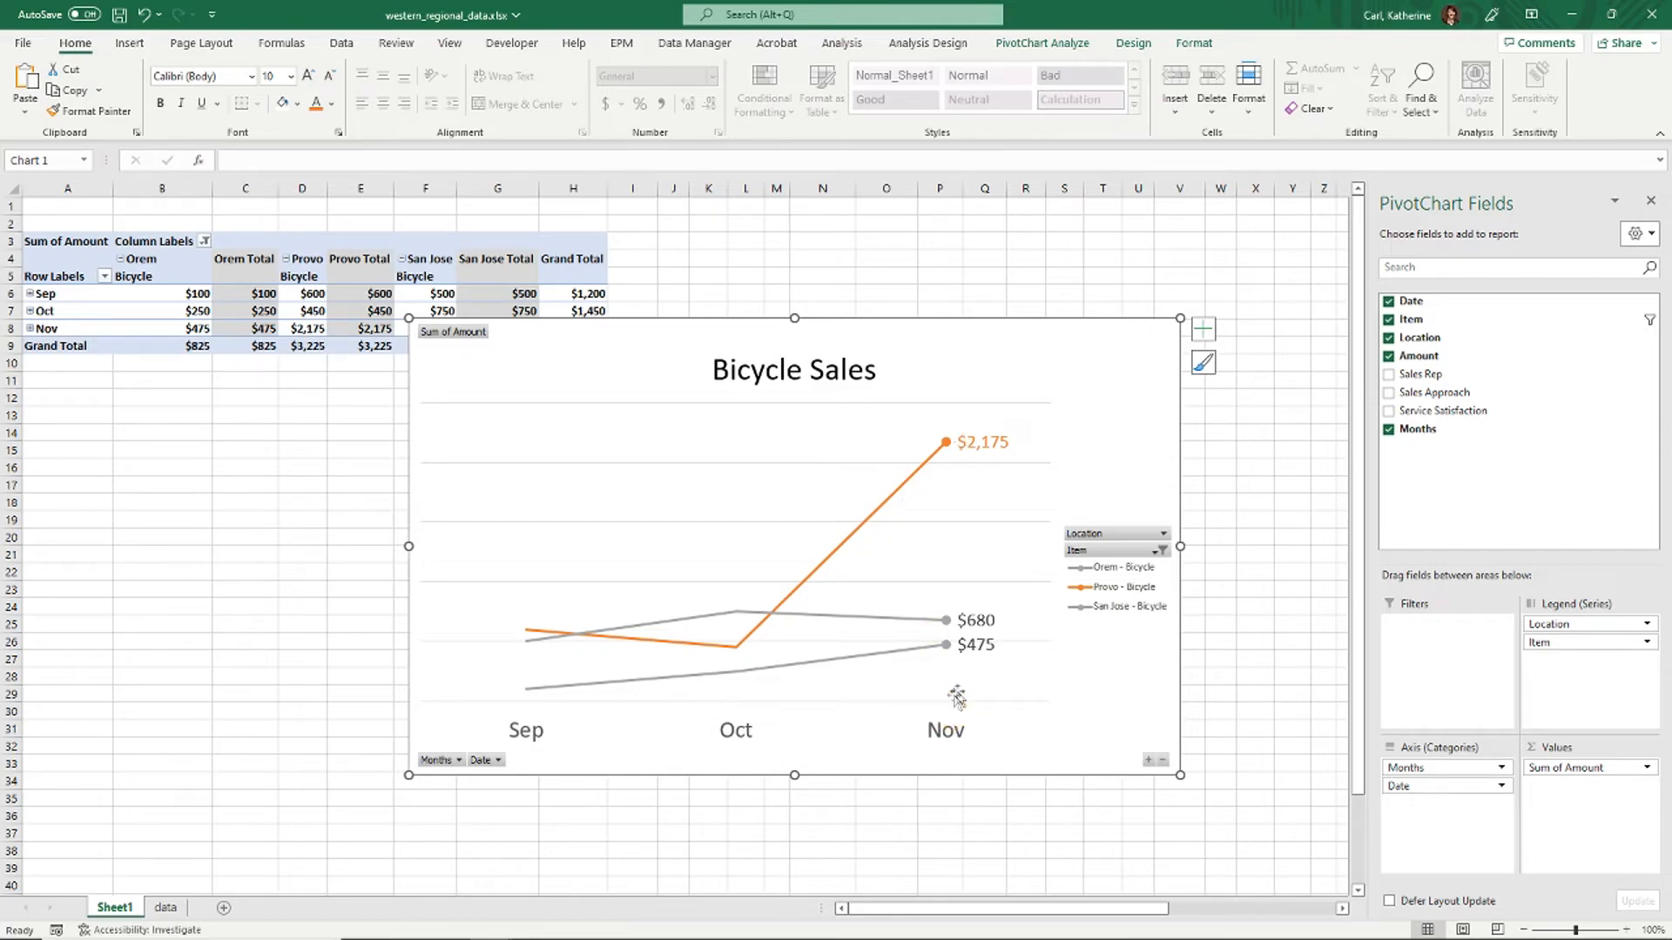
Reduce the font size of the San Jose and Orem Nov data labels so they are smaller than the Provo label.
{"action": "left_click", "coordinate": [986, 630]}
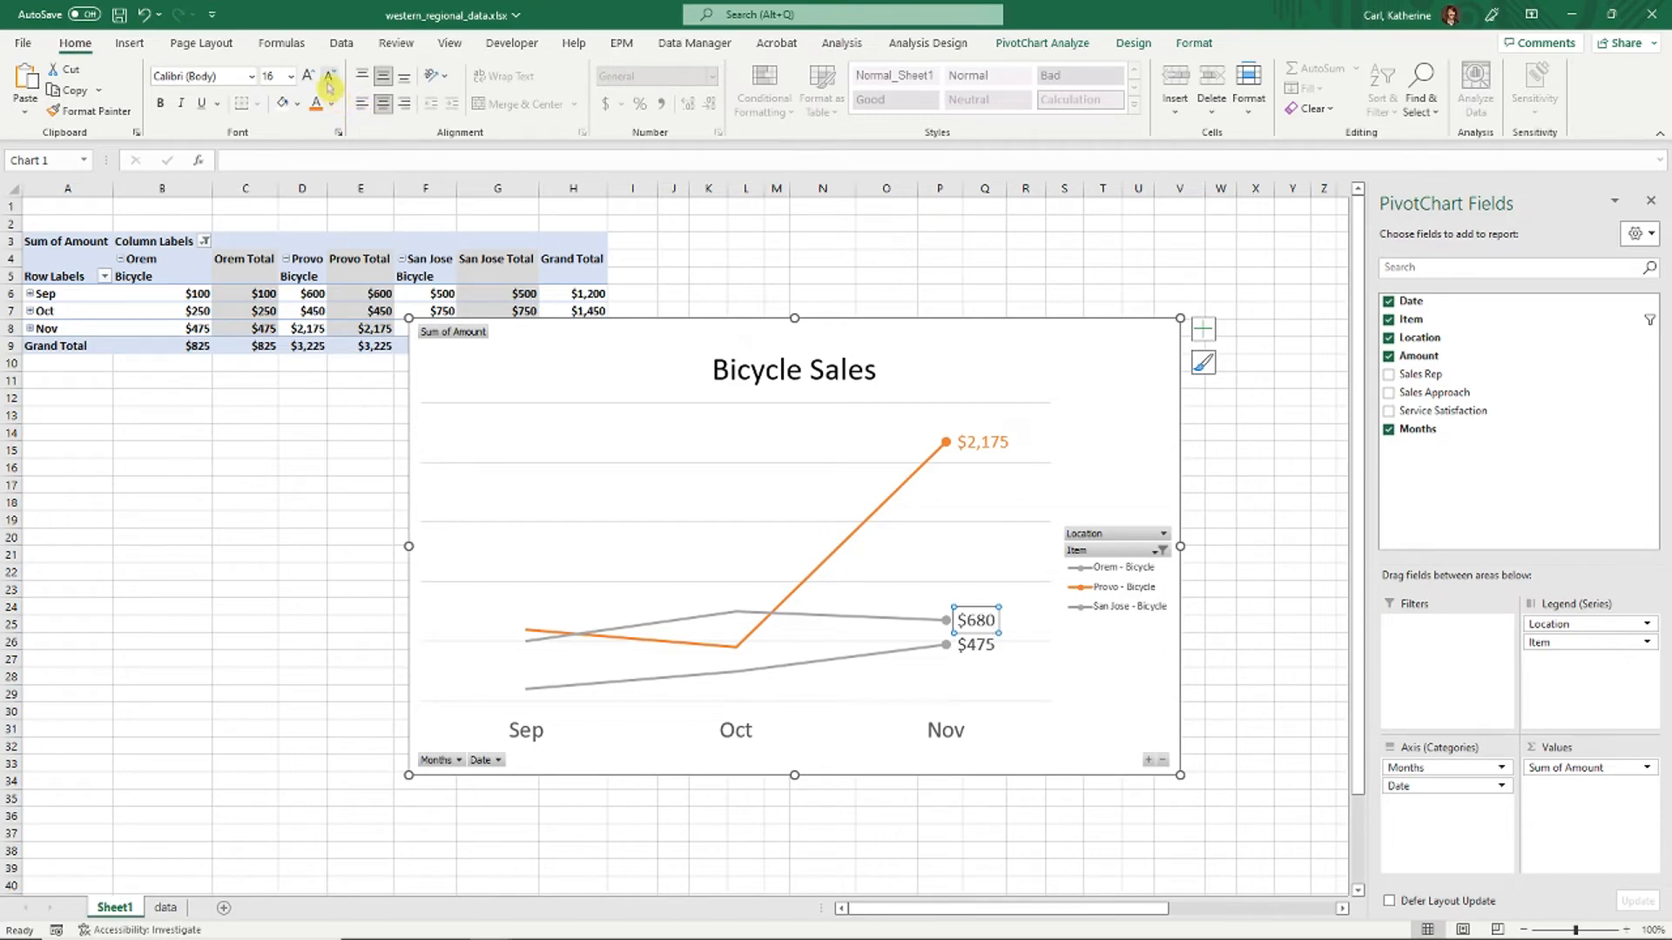
{"action": "left_click", "coordinate": [979, 646]}
{"action": "left_click", "coordinate": [1052, 655]}
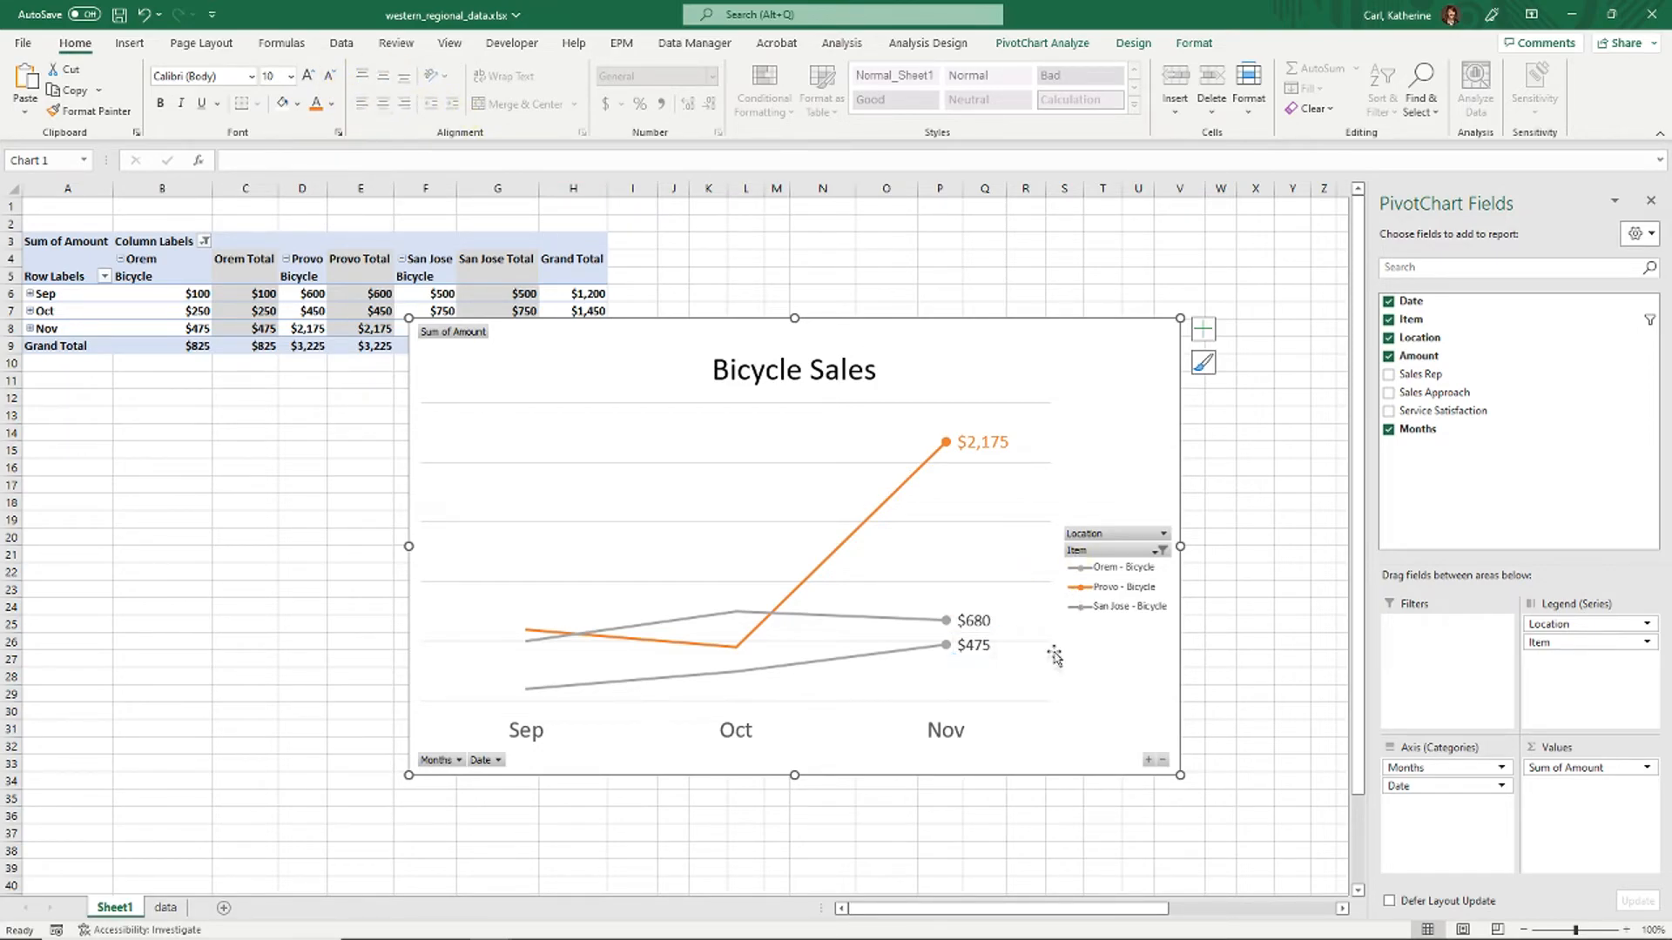
Select the chart legend and move it slightly upward.
{"action": "left_click", "coordinate": [1127, 593]}
{"action": "left_click_drag", "start_coordinate": [1119, 602], "coordinate": [1123, 536]}
{"action": "left_click", "coordinate": [1118, 554]}
{"action": "left_click", "coordinate": [1118, 519]}
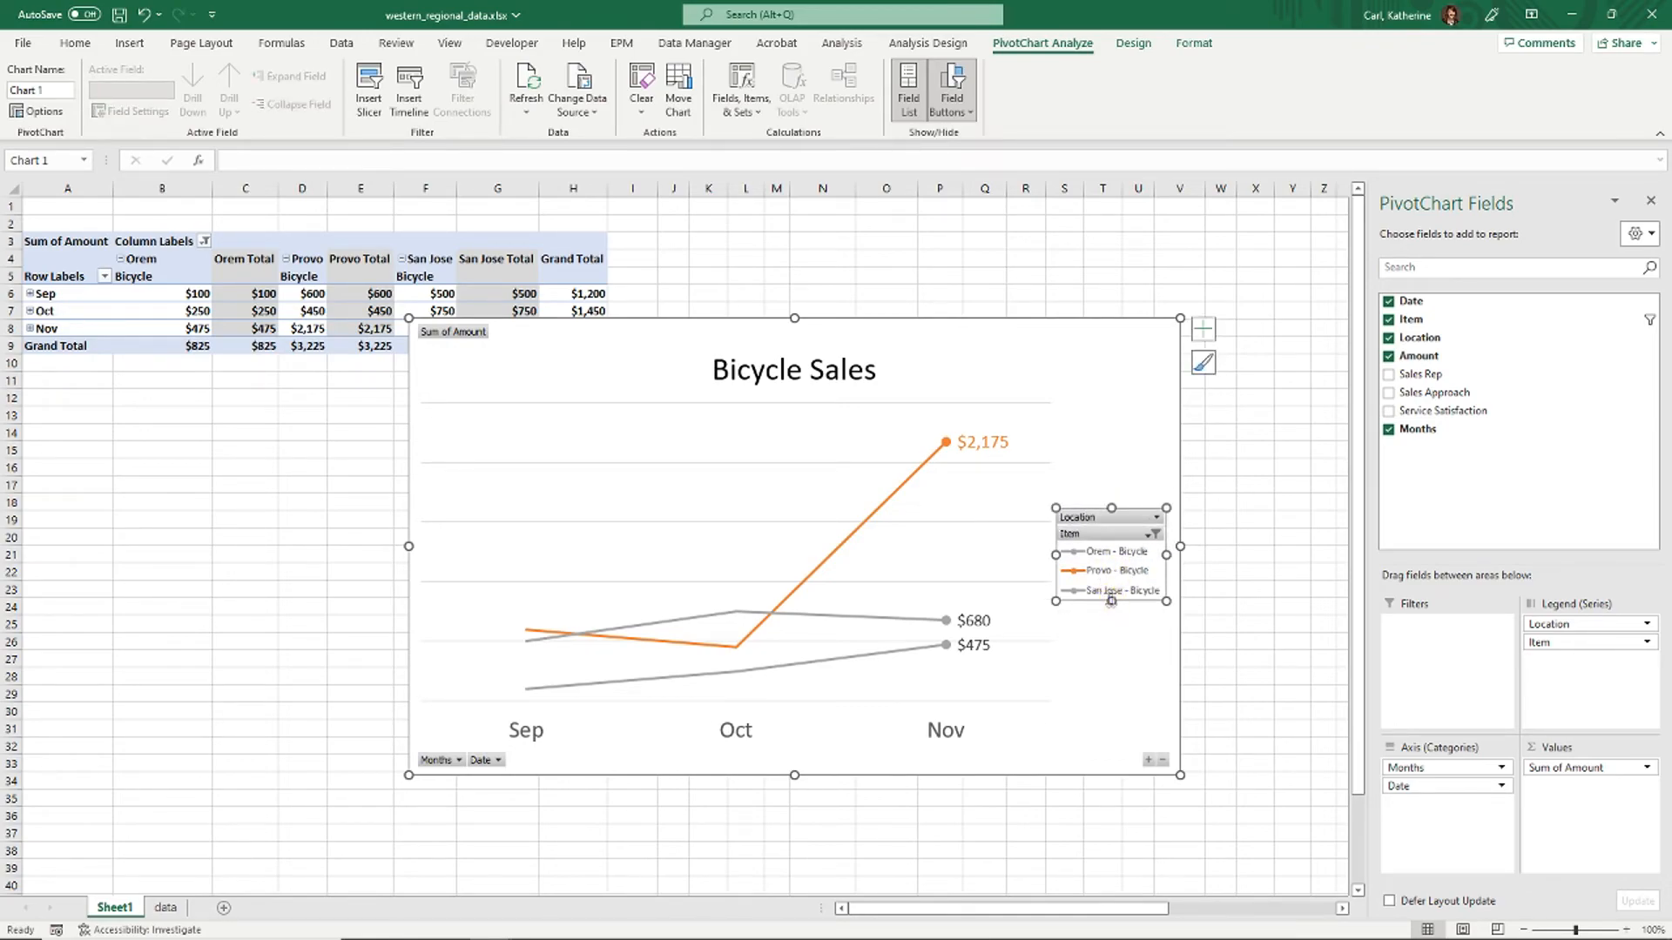
Enlarge the legend text to 16 pt and widen the chart to make room for it.
{"action": "left_click", "coordinate": [74, 42]}
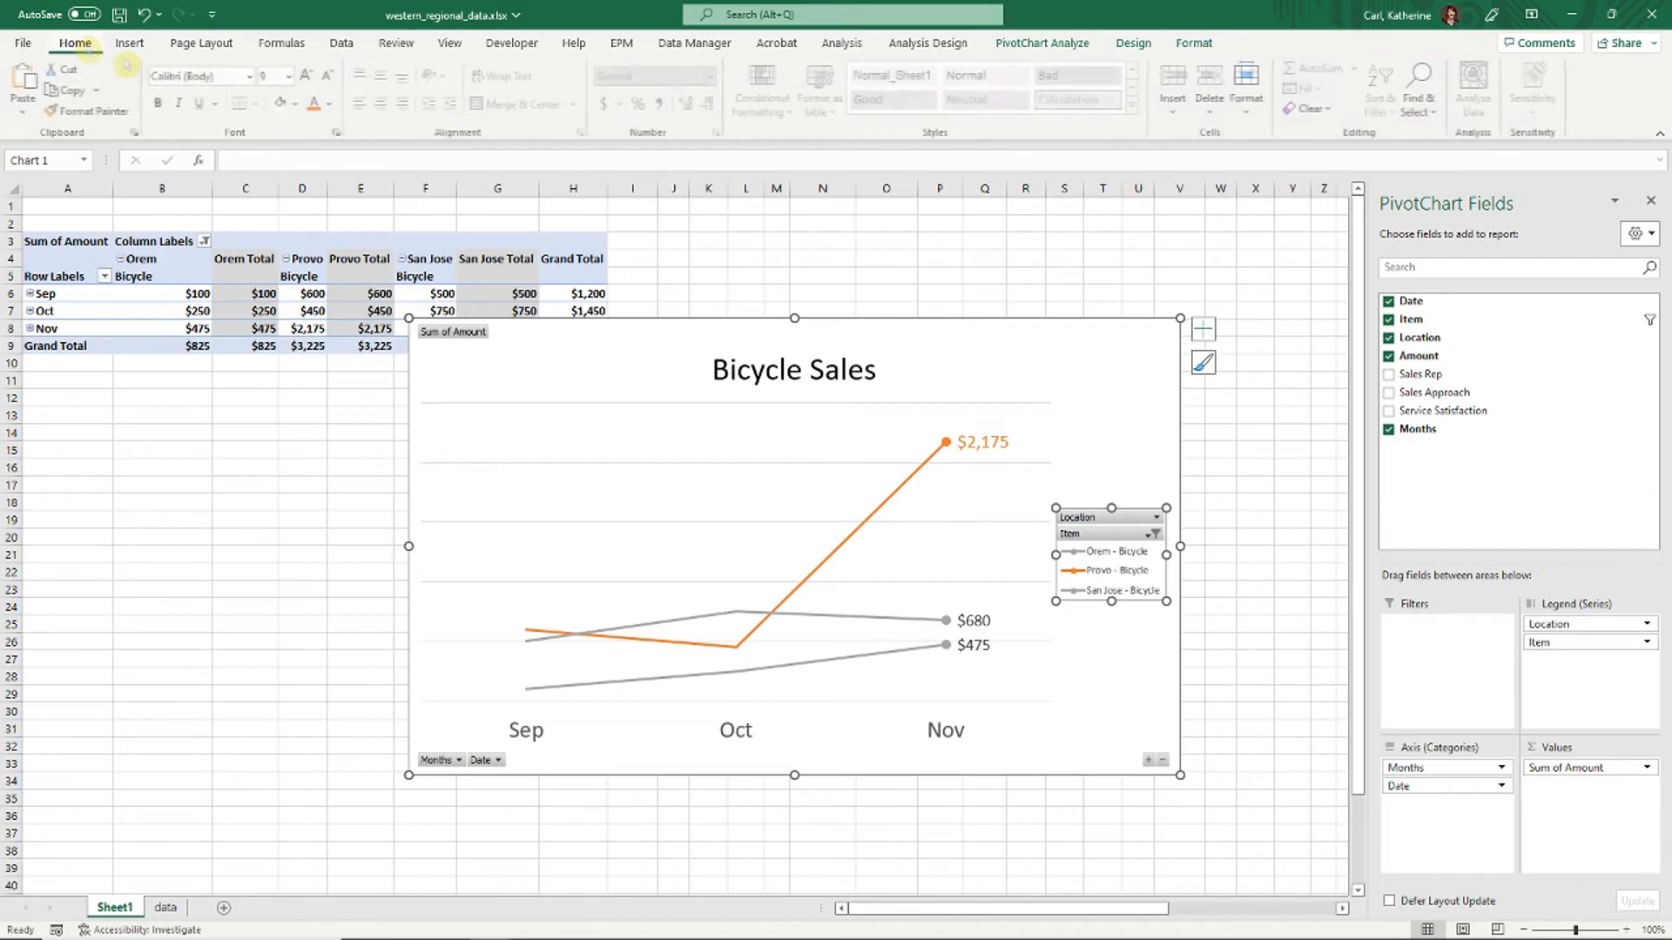
{"action": "left_click", "coordinate": [307, 76]}
{"action": "left_click", "coordinate": [308, 75]}
{"action": "left_click", "coordinate": [307, 75]}
{"action": "left_click", "coordinate": [307, 76]}
{"action": "left_click", "coordinate": [307, 76]}
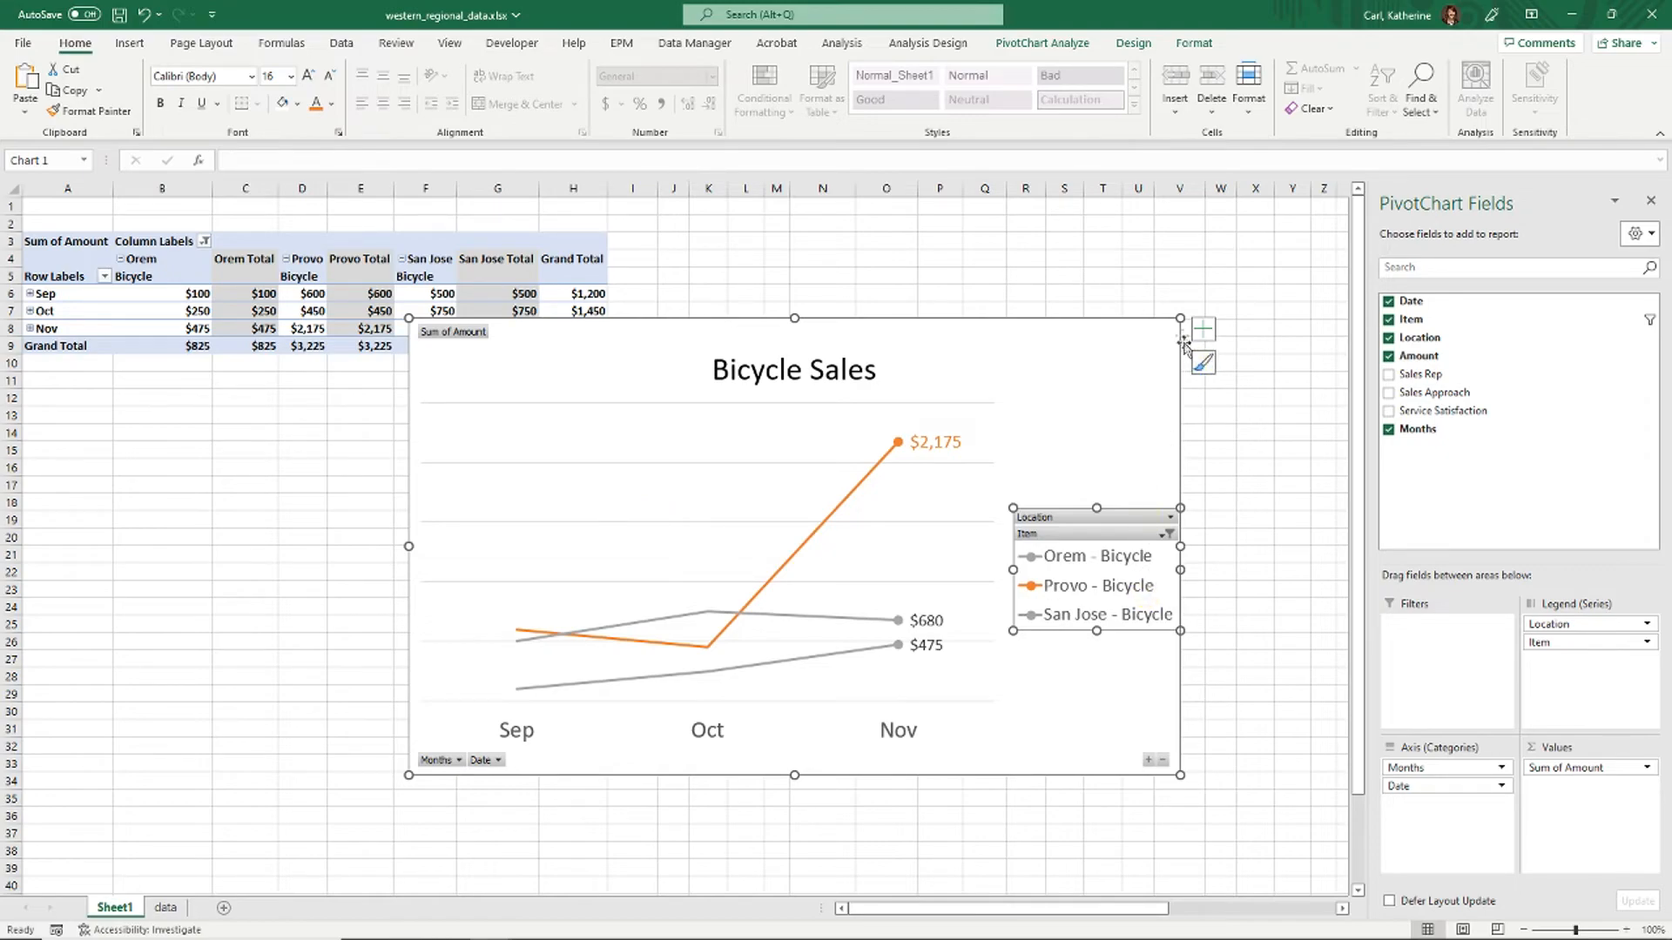
{"action": "left_click_drag", "start_coordinate": [1181, 319], "coordinate": [1223, 319]}
Color the Provo - Bicycle legend entry's text orange and save the workbook.
{"action": "left_click", "coordinate": [1107, 596]}
{"action": "left_click", "coordinate": [1092, 598]}
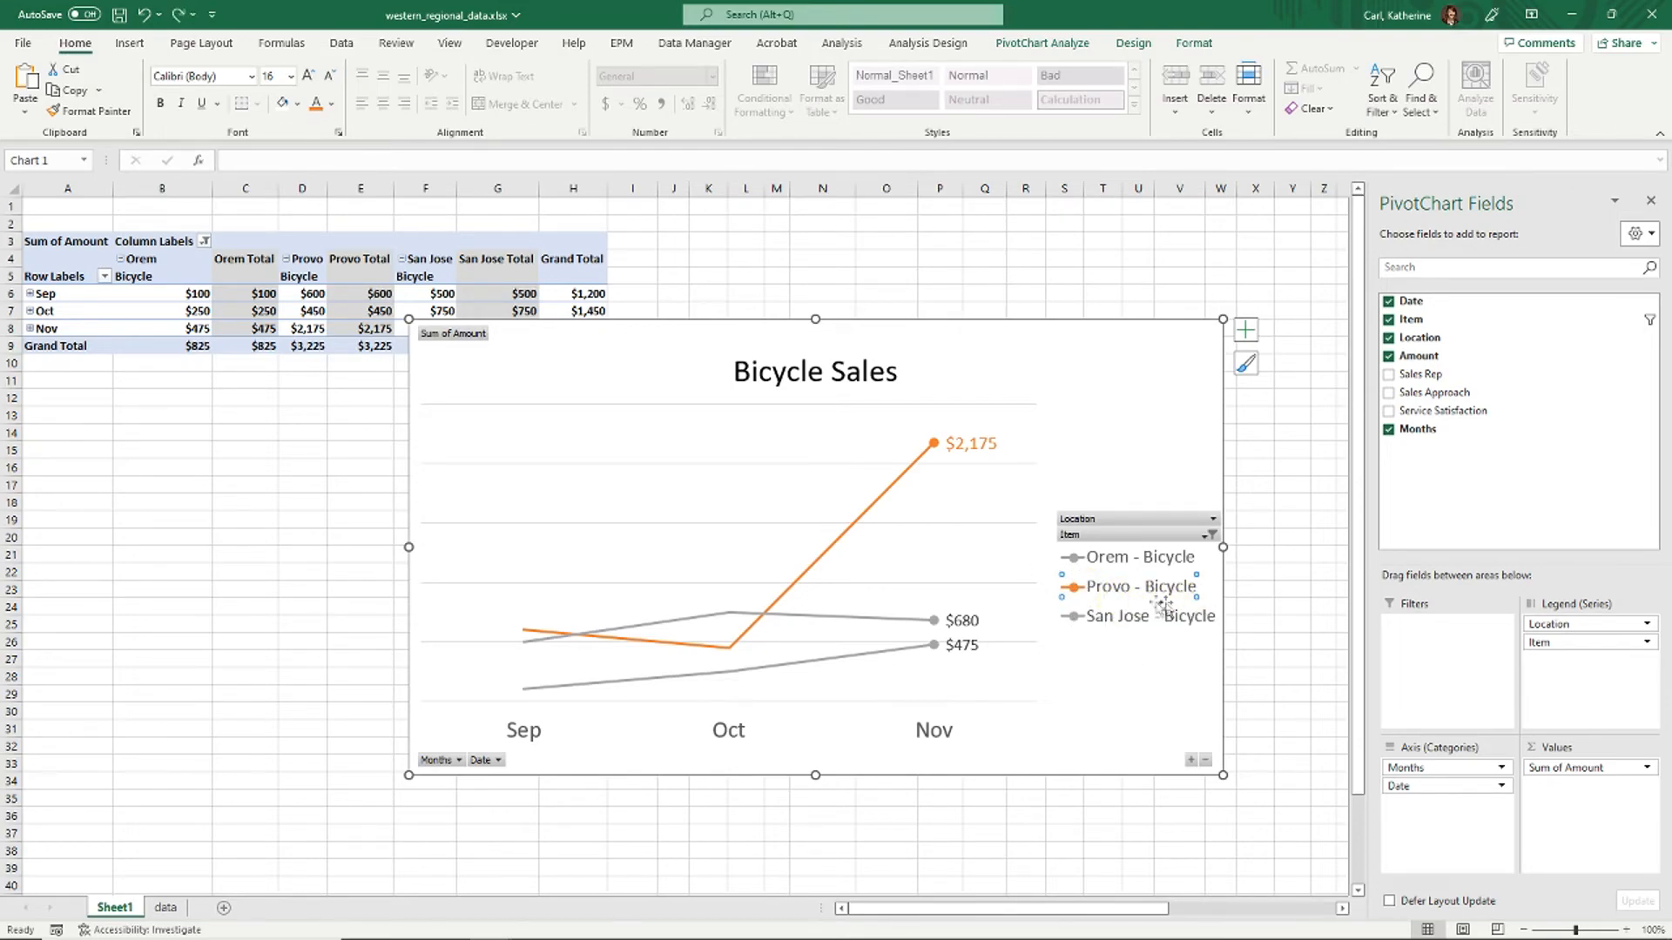
{"action": "left_click", "coordinate": [316, 104]}
{"action": "left_click", "coordinate": [1132, 725]}
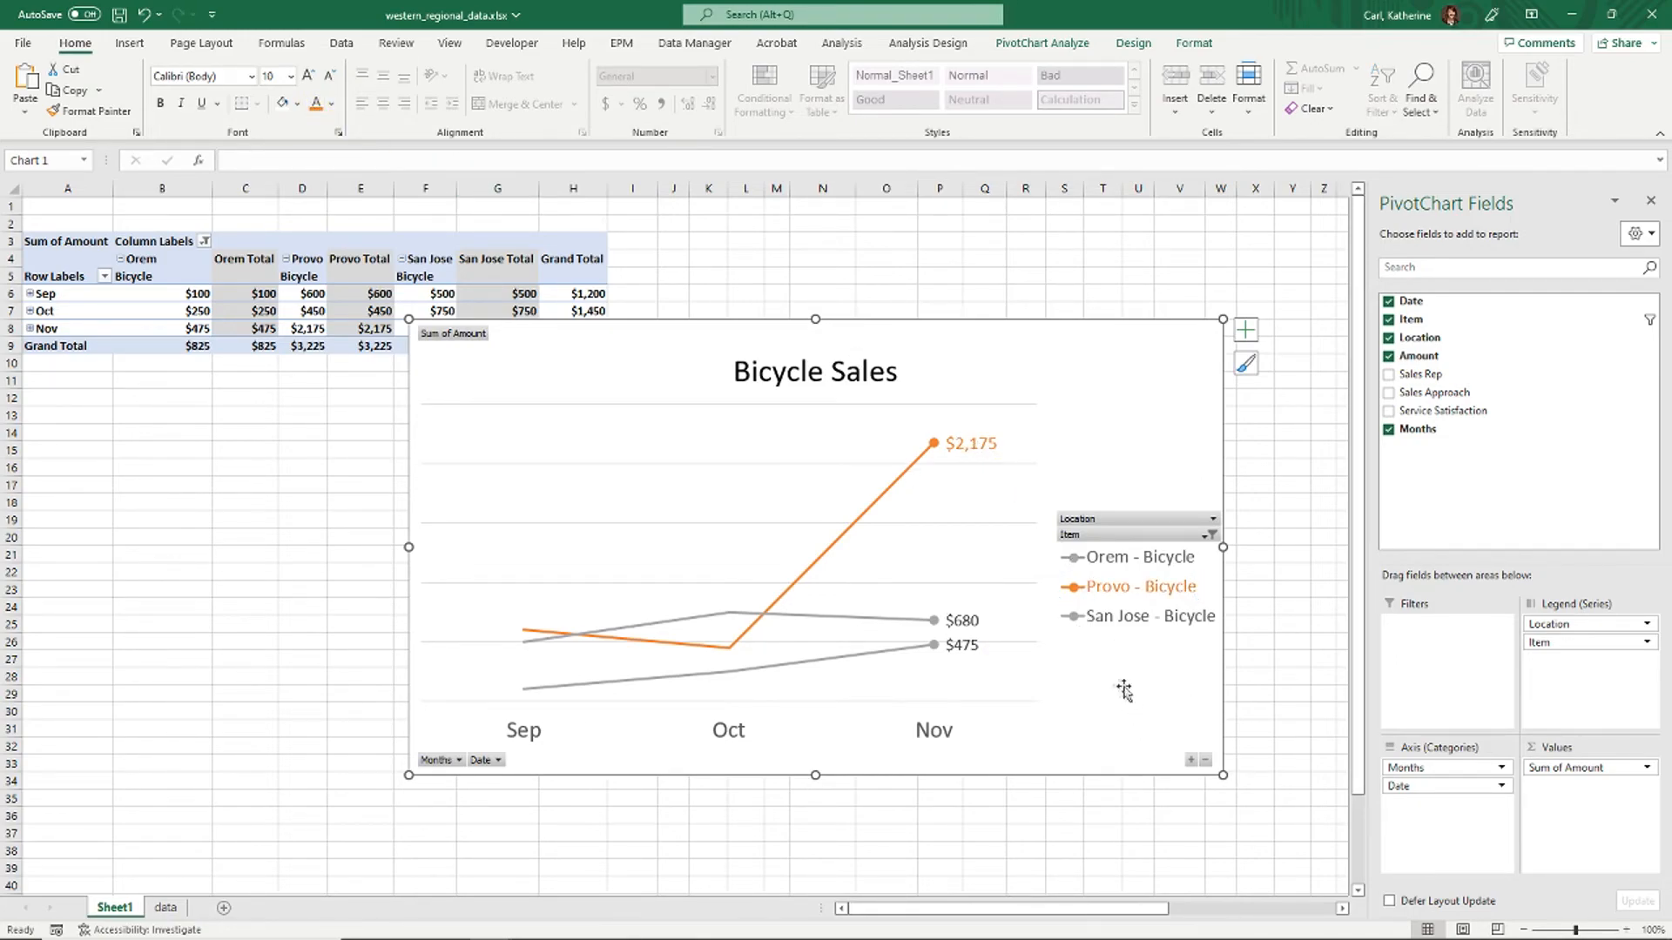
{"action": "key", "text": "ctrl+s"}
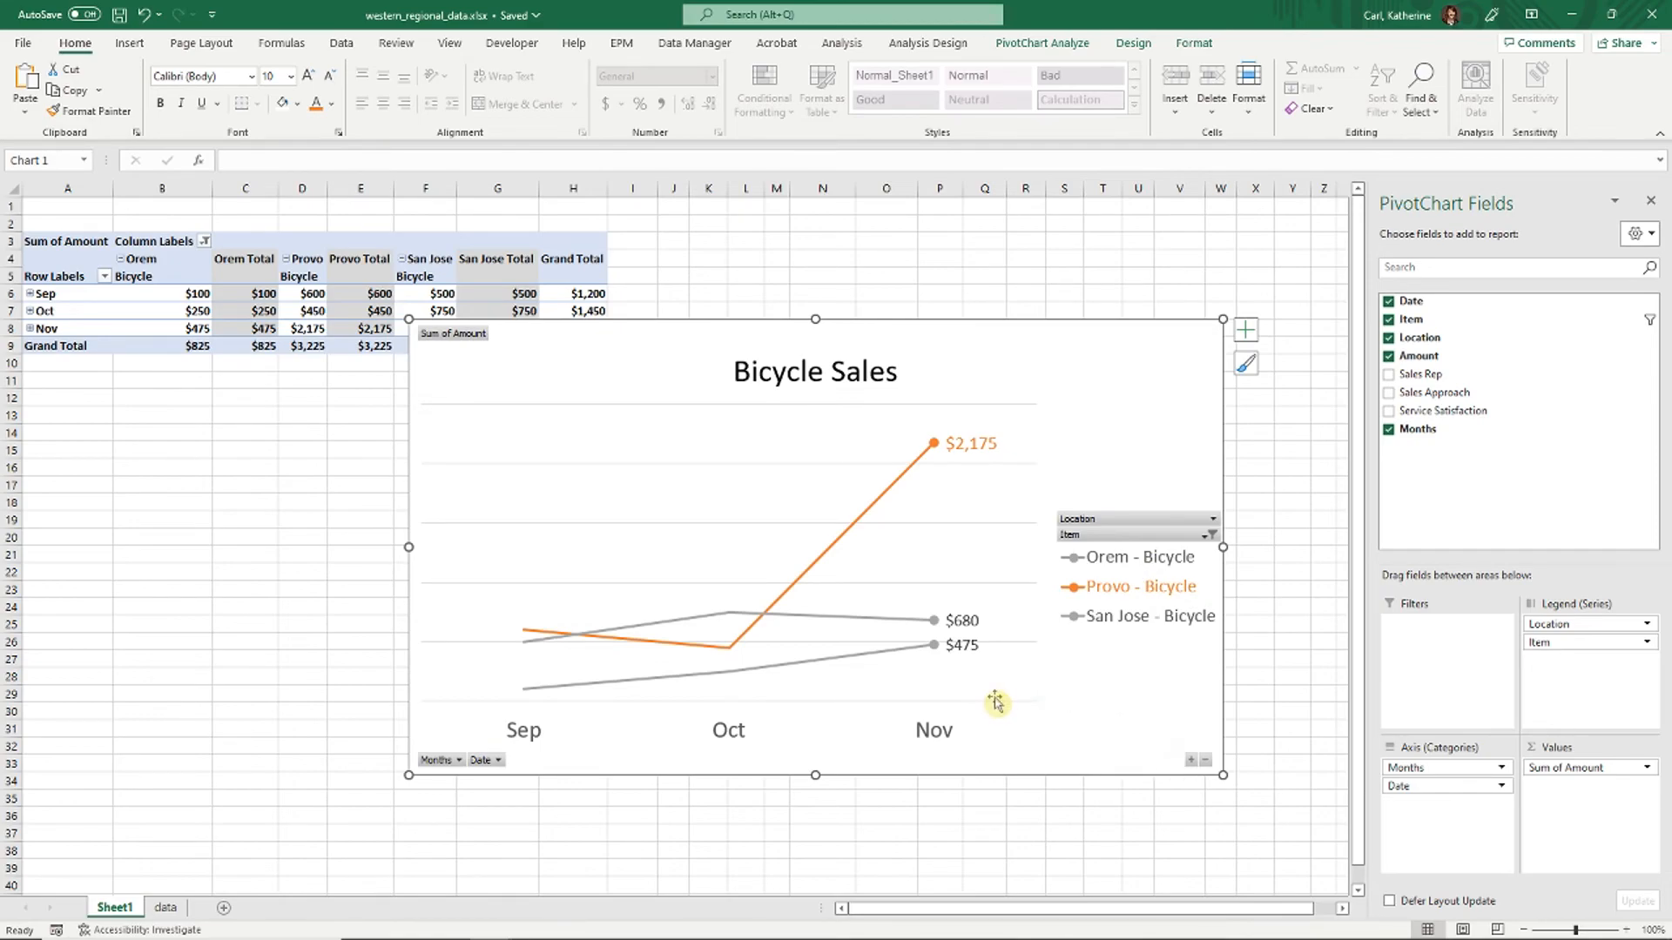
Set the chart's major horizontal gridlines to No line.
{"action": "left_click", "coordinate": [773, 526]}
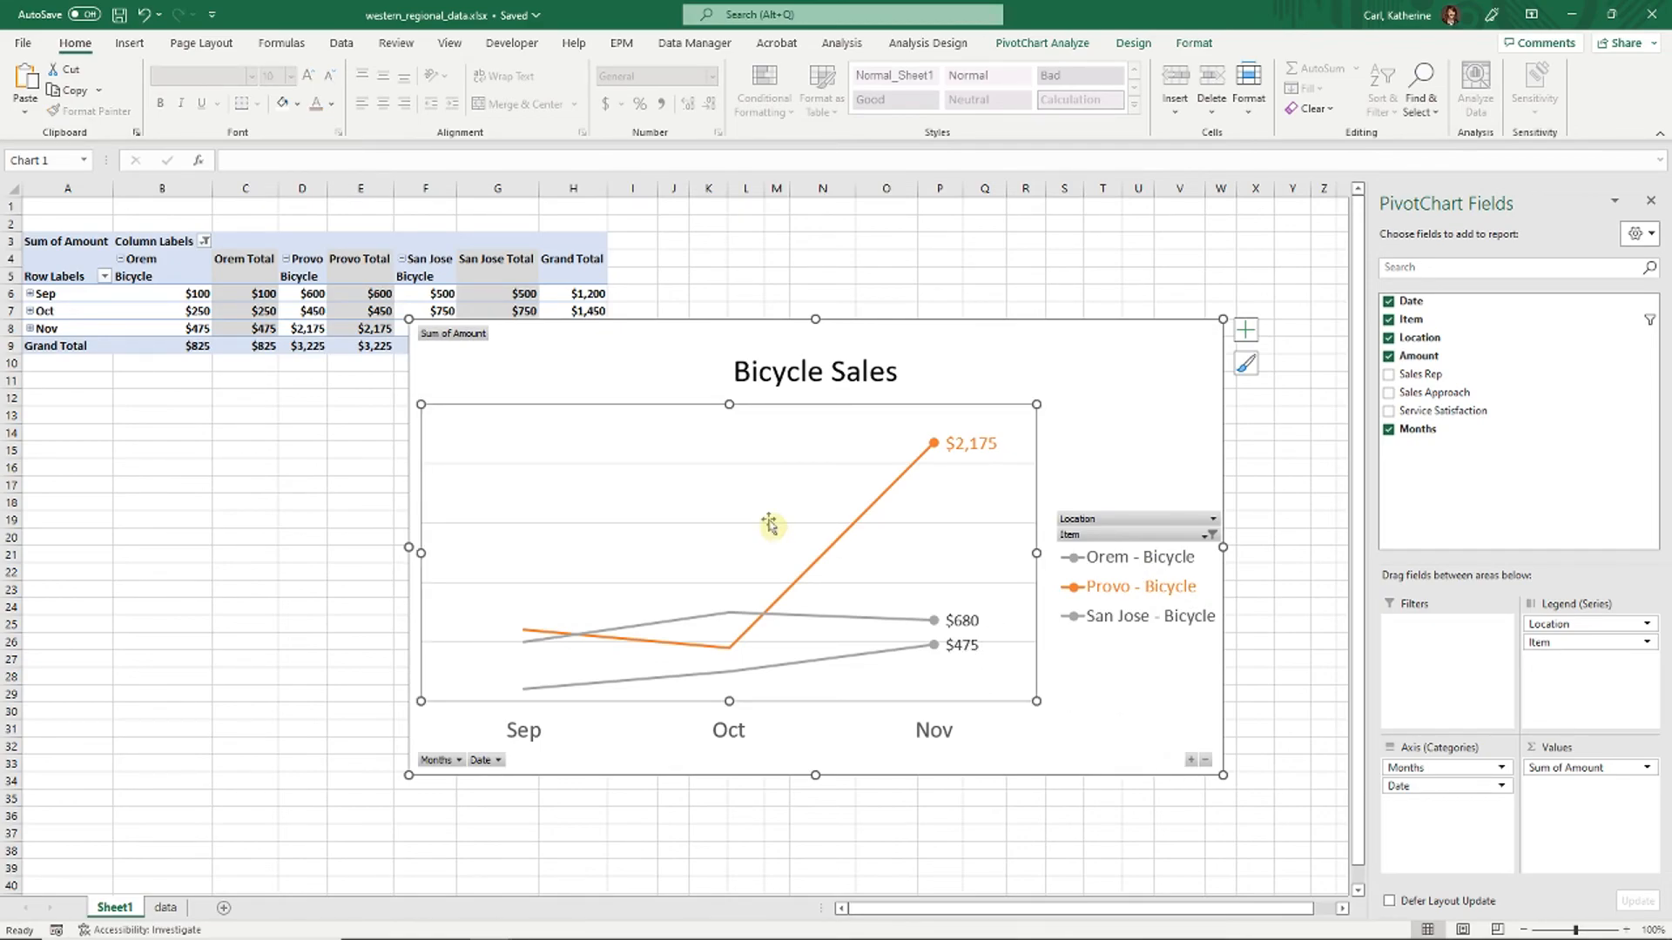
{"action": "right_click", "coordinate": [770, 523]}
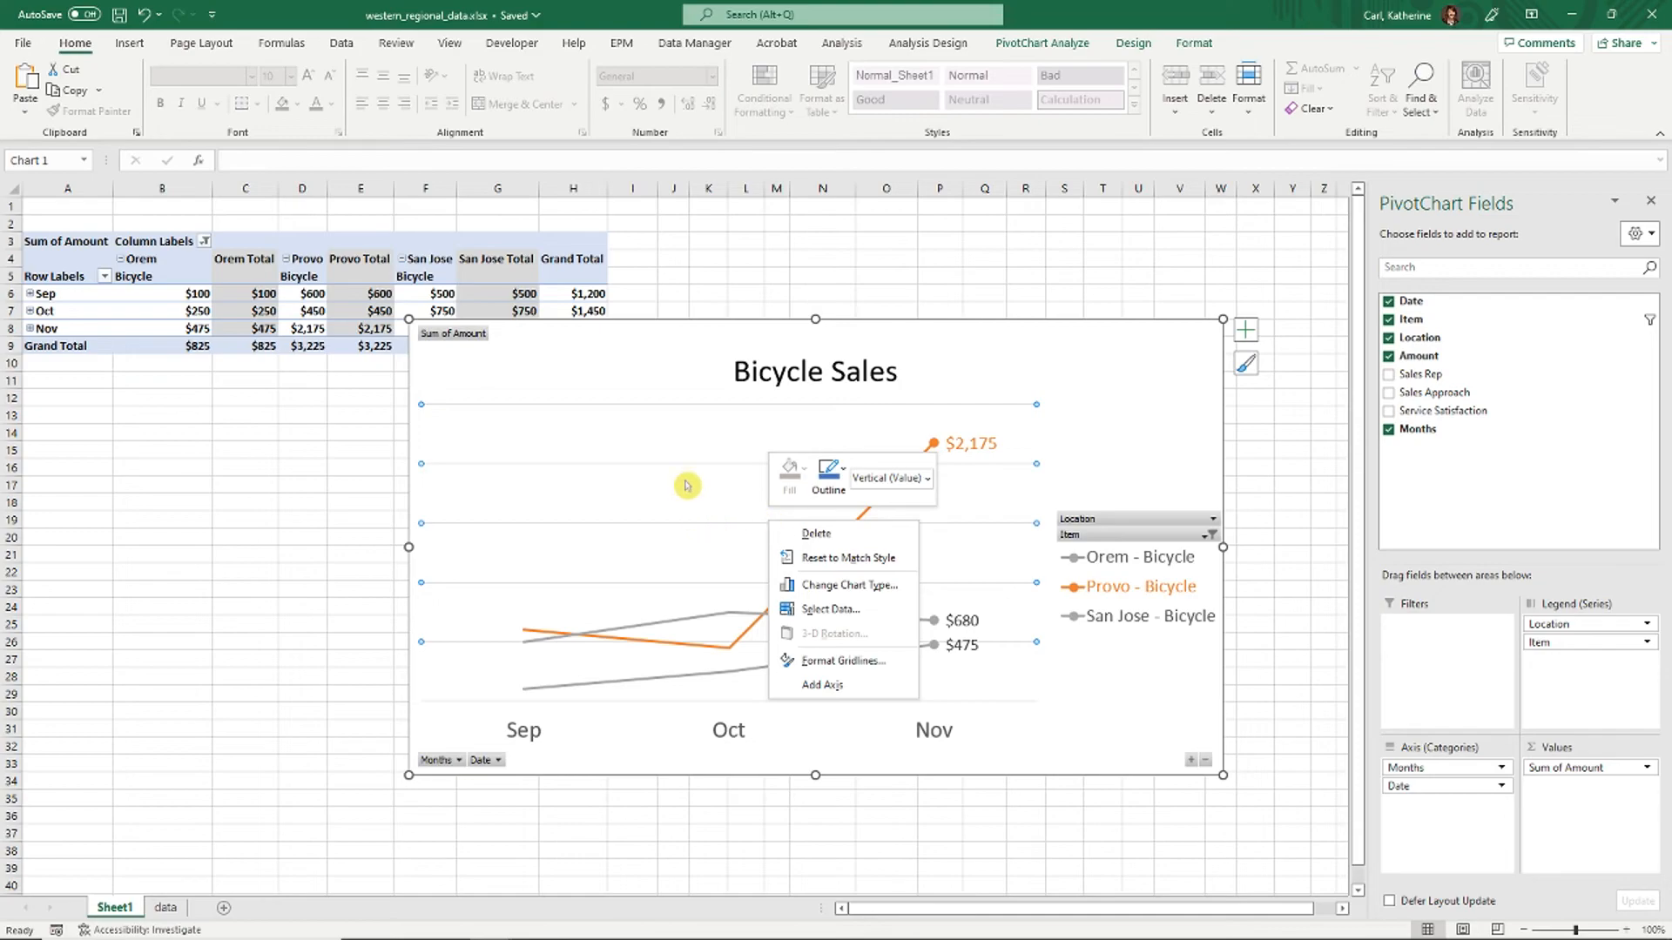
{"action": "left_click", "coordinate": [840, 661]}
{"action": "left_click", "coordinate": [1452, 329]}
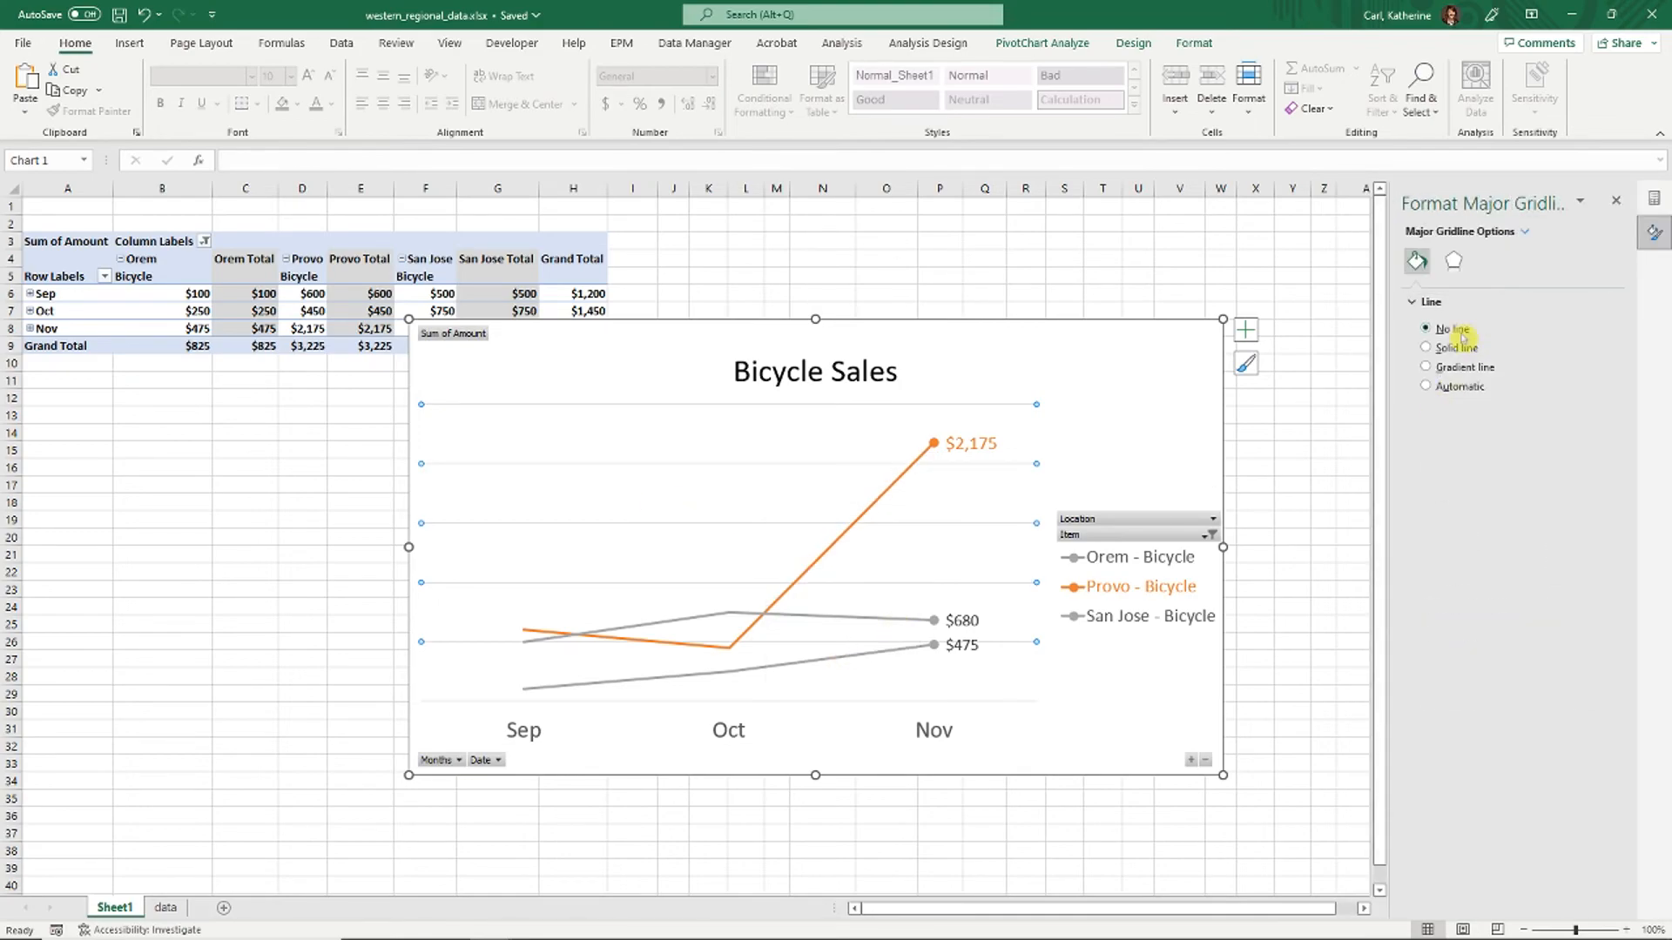
{"action": "left_click", "coordinate": [1164, 380]}
Set the line of the horizontal month axis to No line.
{"action": "left_click", "coordinate": [973, 699]}
{"action": "left_click", "coordinate": [1000, 712]}
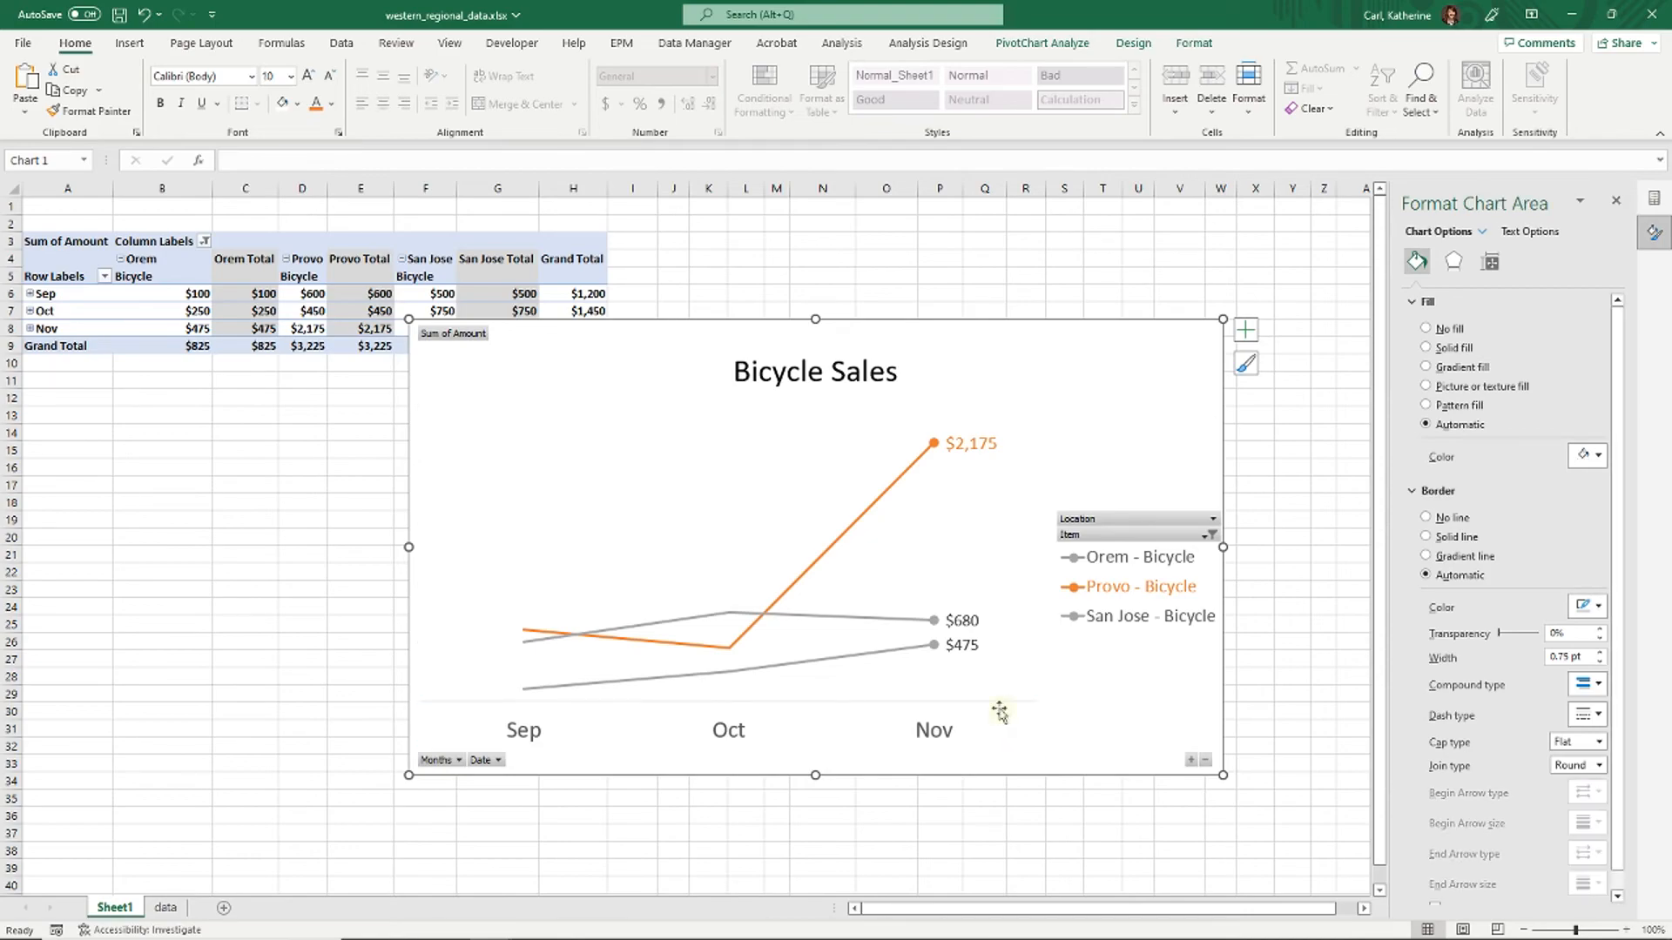
{"action": "left_click", "coordinate": [972, 722]}
{"action": "left_click", "coordinate": [1450, 519]}
{"action": "left_click", "coordinate": [1171, 679]}
Close the formatting pane, move the chart up and to the left over the PivotTable, and enlarge it slightly.
{"action": "left_click", "coordinate": [1616, 201]}
{"action": "left_click_drag", "start_coordinate": [1158, 329], "coordinate": [1062, 294]}
{"action": "left_click_drag", "start_coordinate": [1126, 738], "coordinate": [1142, 765]}
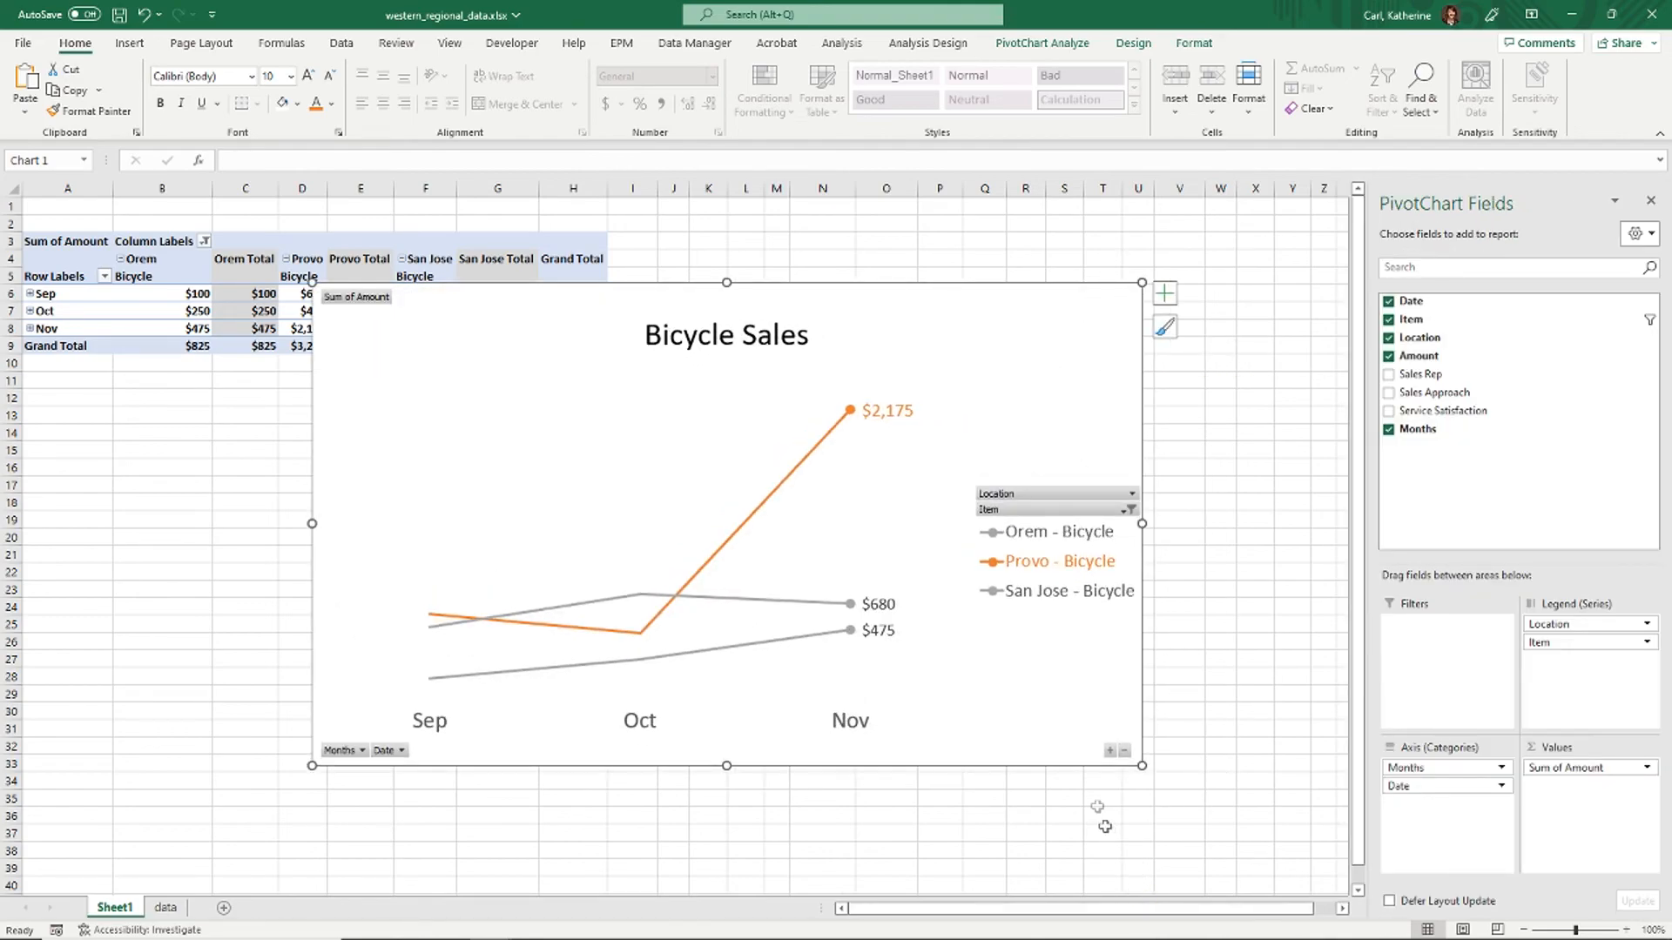